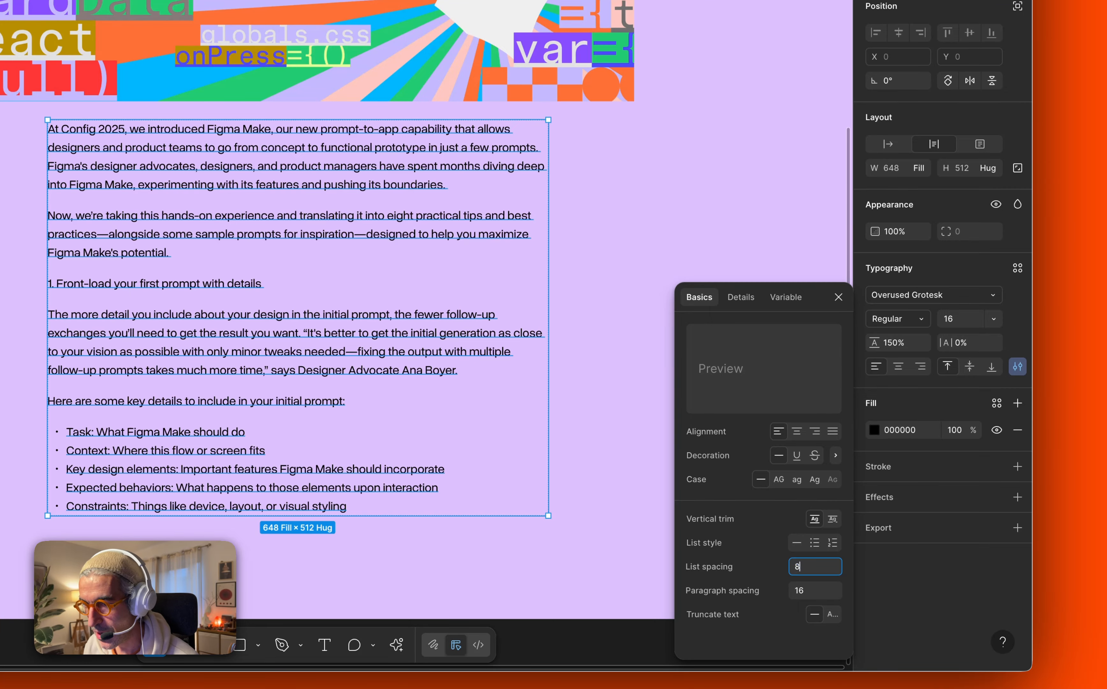
Set the list spacing of the body text to 8.
key(Return)
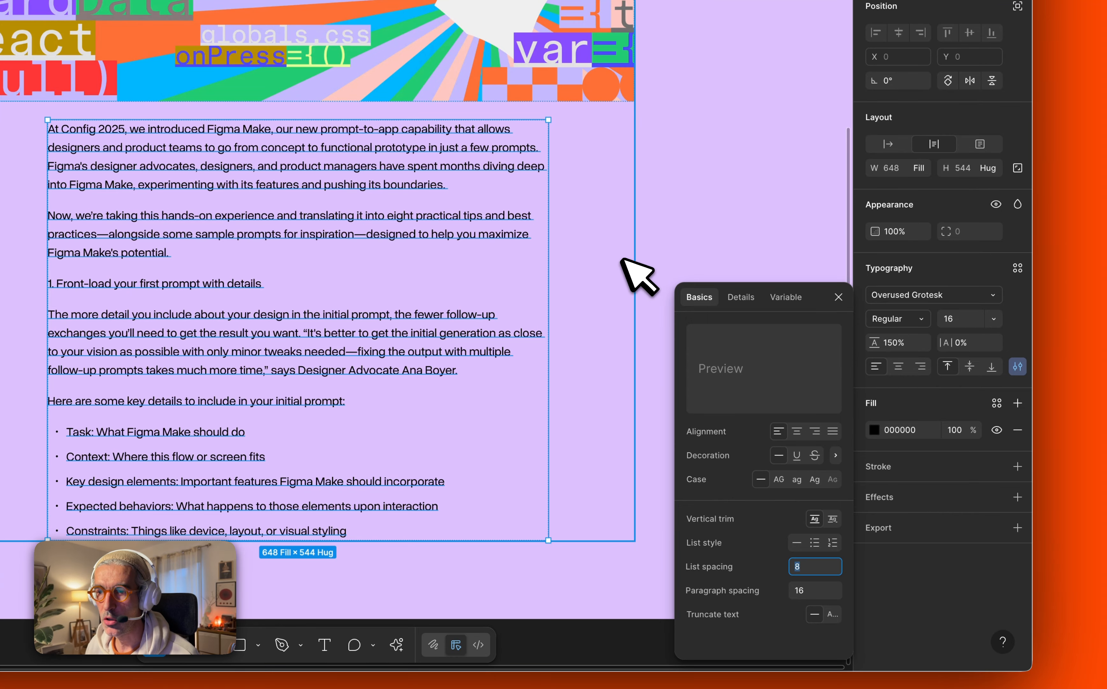
click(666, 106)
scroll(679, 235, up, 1)
scroll(679, 244, down, 4)
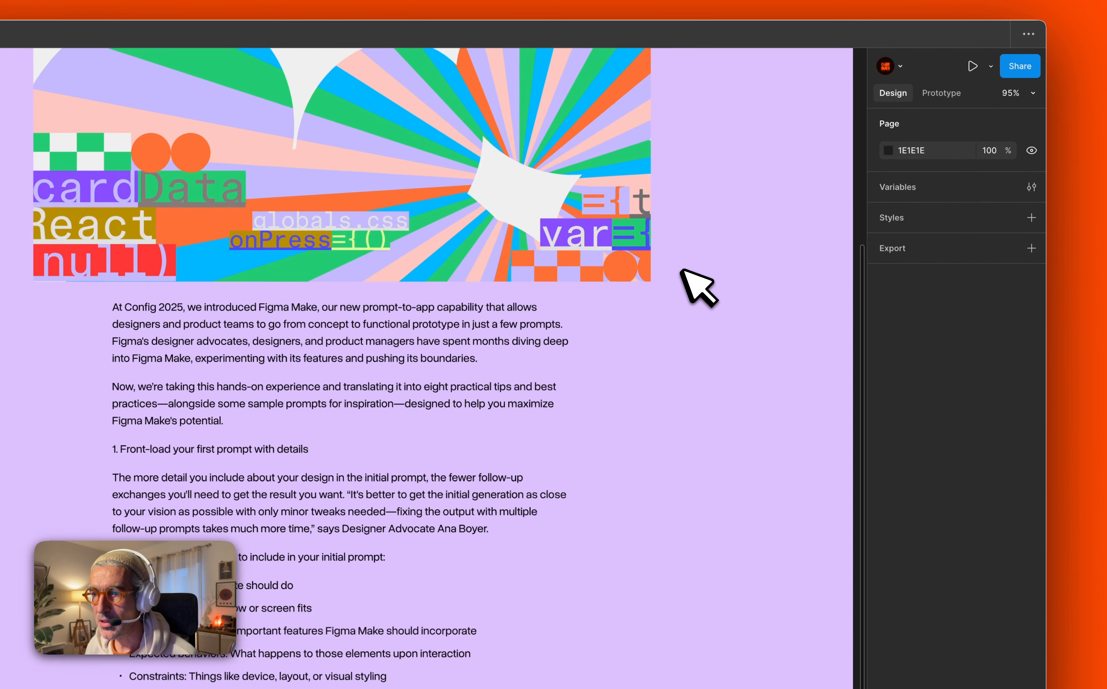
Change the article title's font to Anton and set its size to 64.
scroll(679, 247, up, 3)
scroll(680, 246, right, 2)
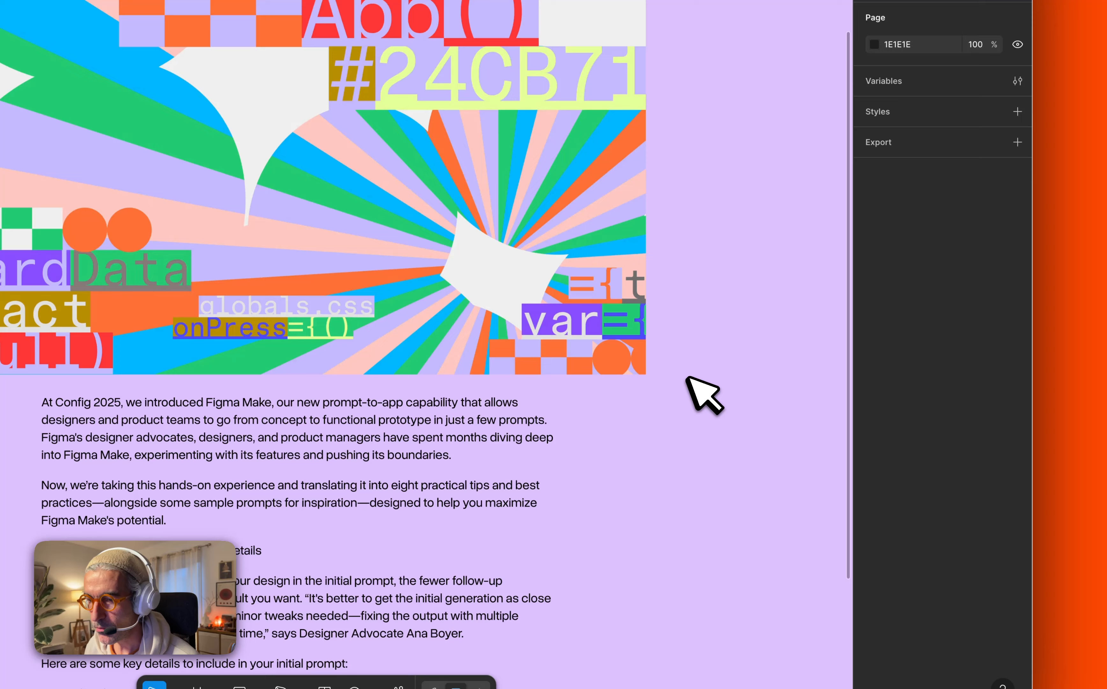
scroll(669, 353, up, 5)
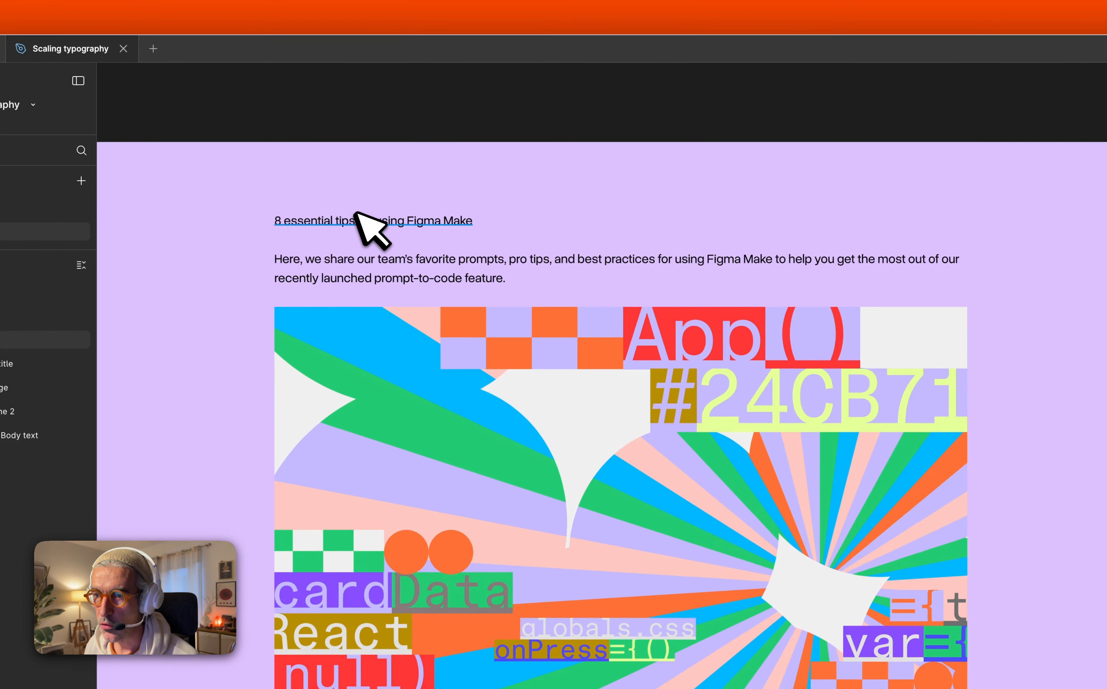
click(228, 168)
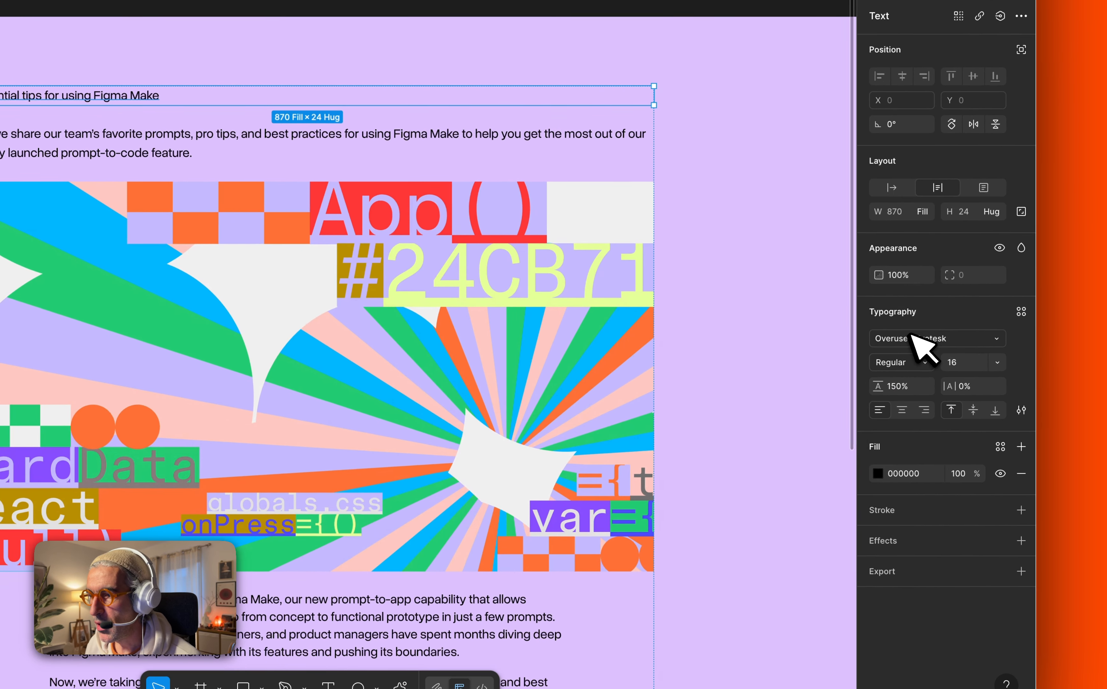
click(911, 338)
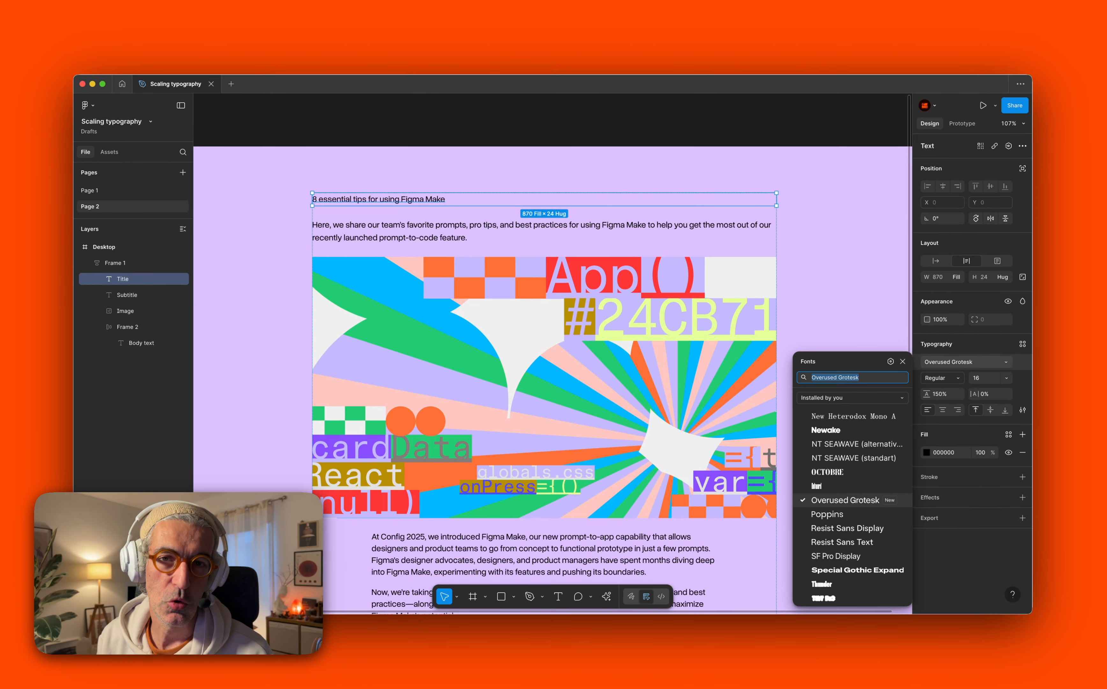
text(ant)
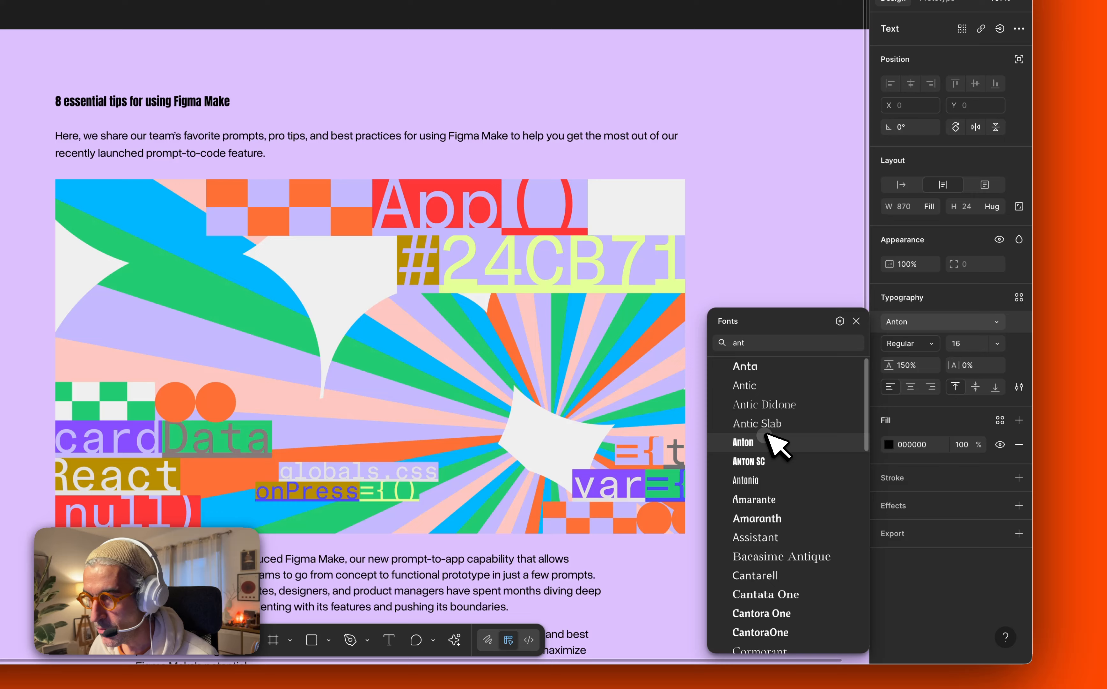
click(842, 451)
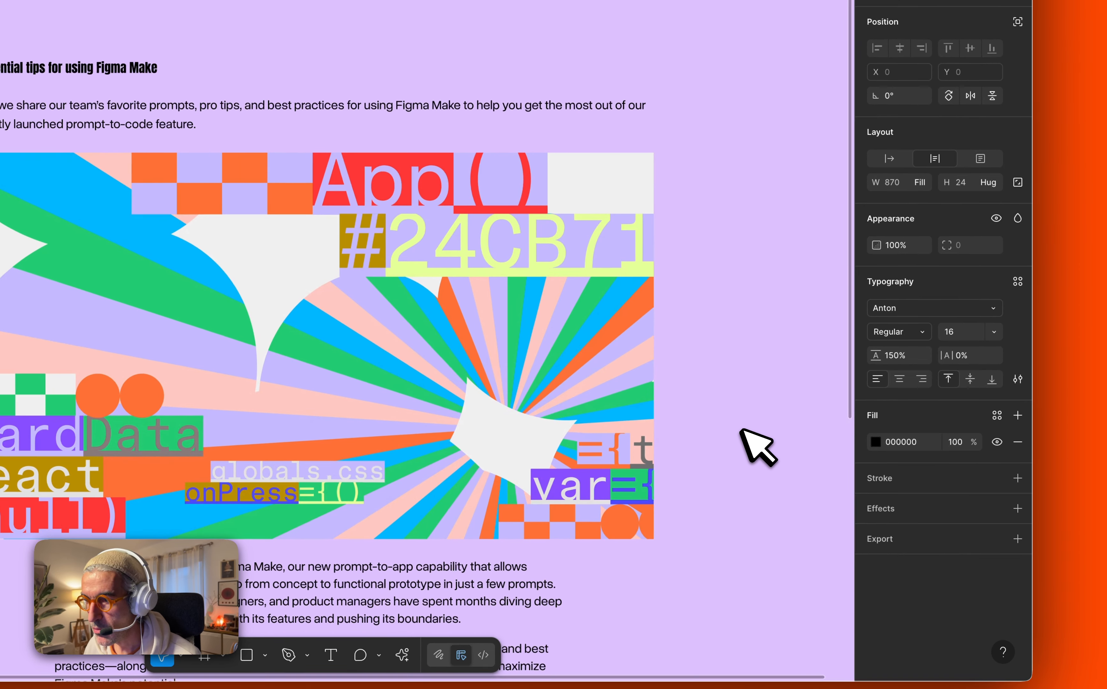
click(969, 322)
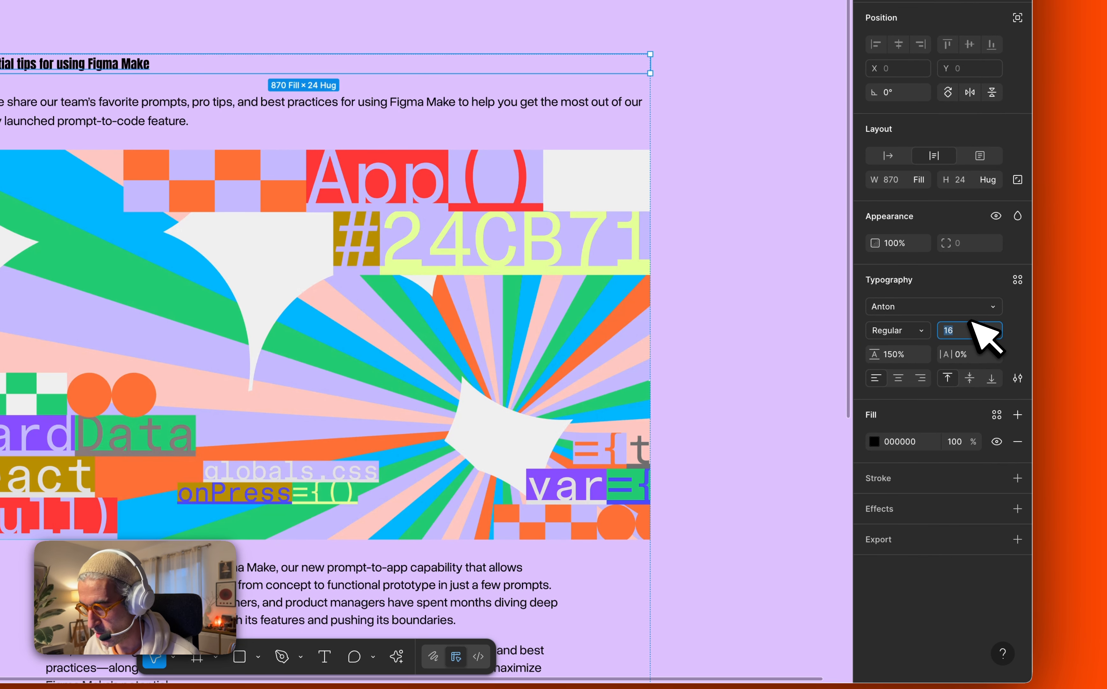
text(64)
key(Return)
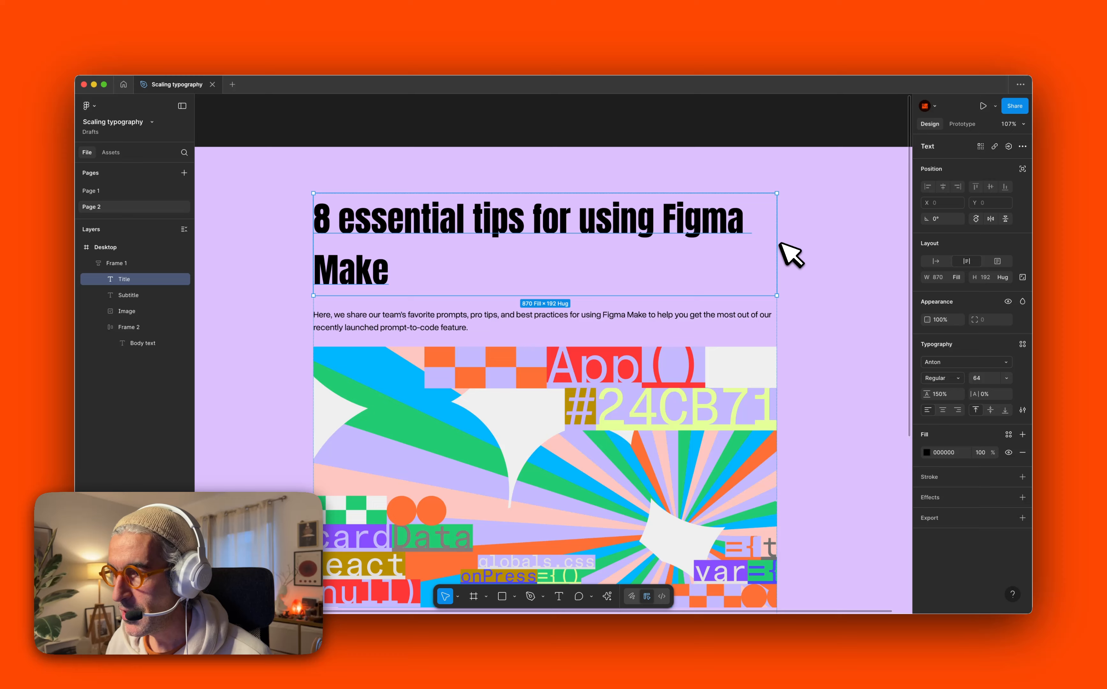
Narrow the title's text box symmetrically from its right edge to a width of about 552.
drag(778, 243, 693, 238)
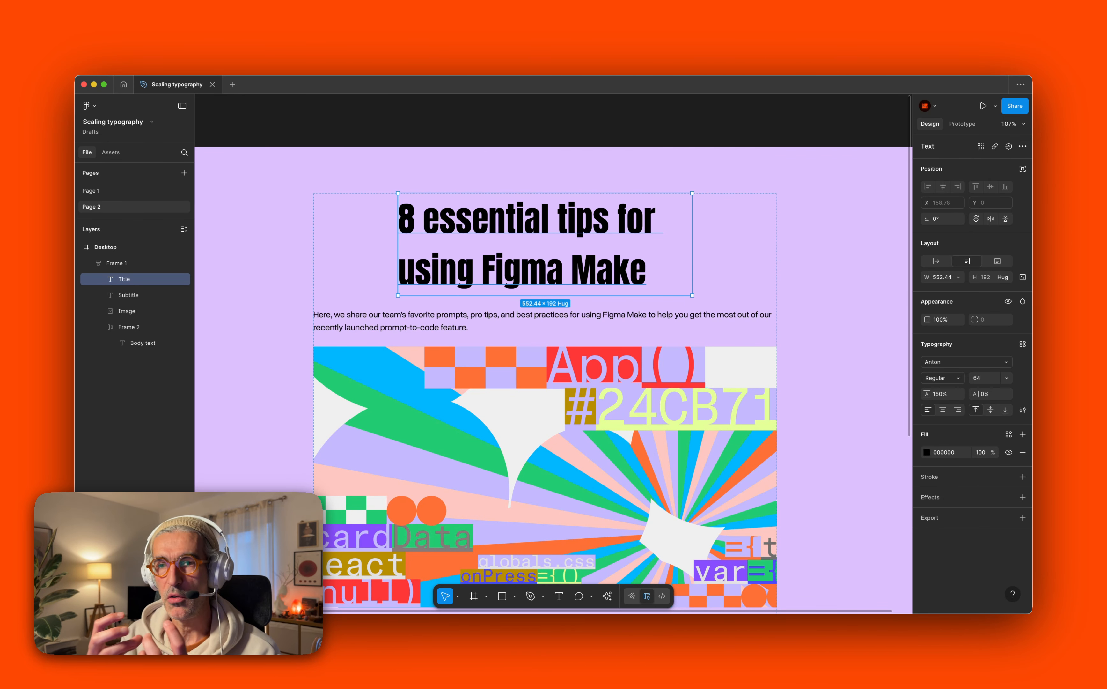
scroll(509, 378, down, 10)
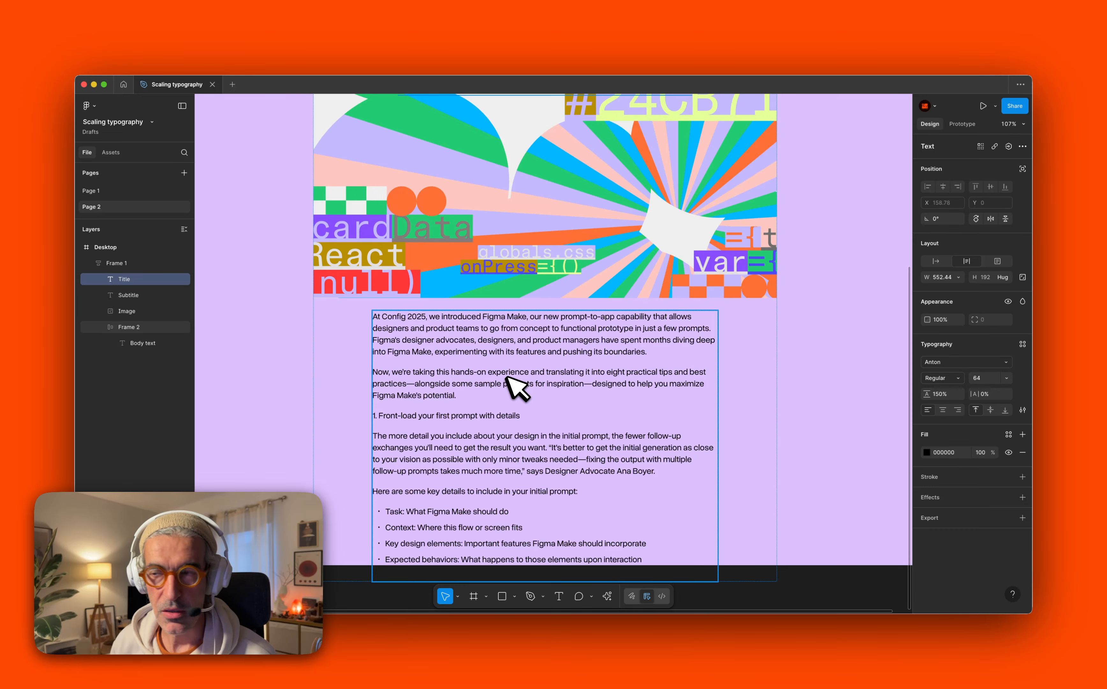
scroll(514, 385, up, 11)
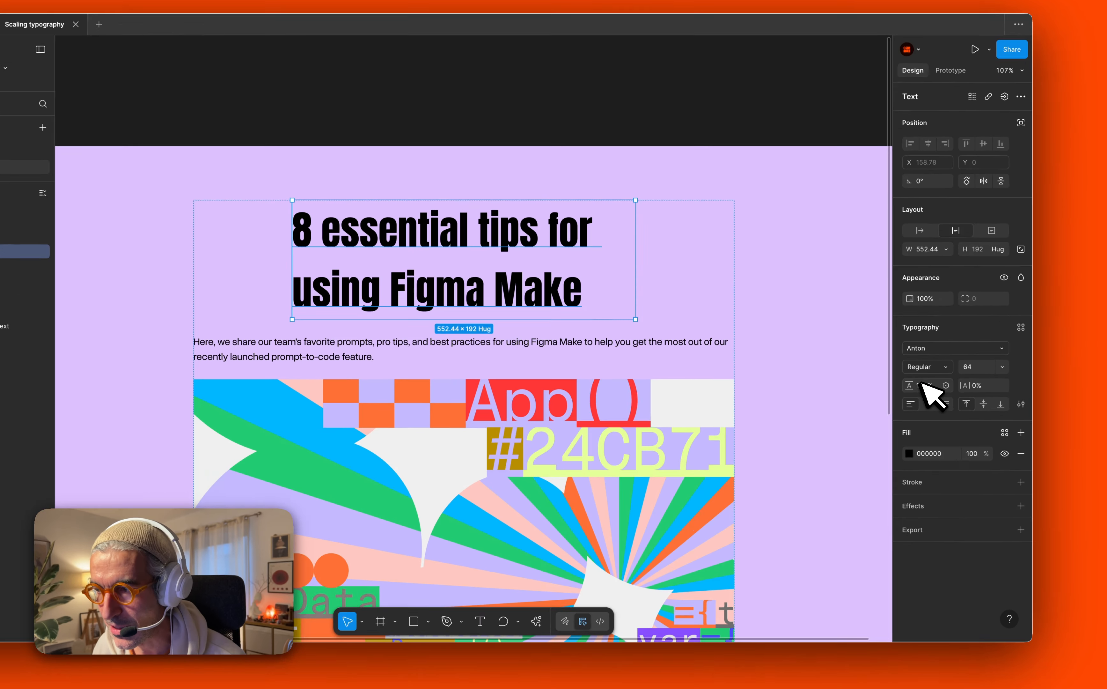
Set the title's line height to 110% and its letter spacing to -1%.
click(939, 394)
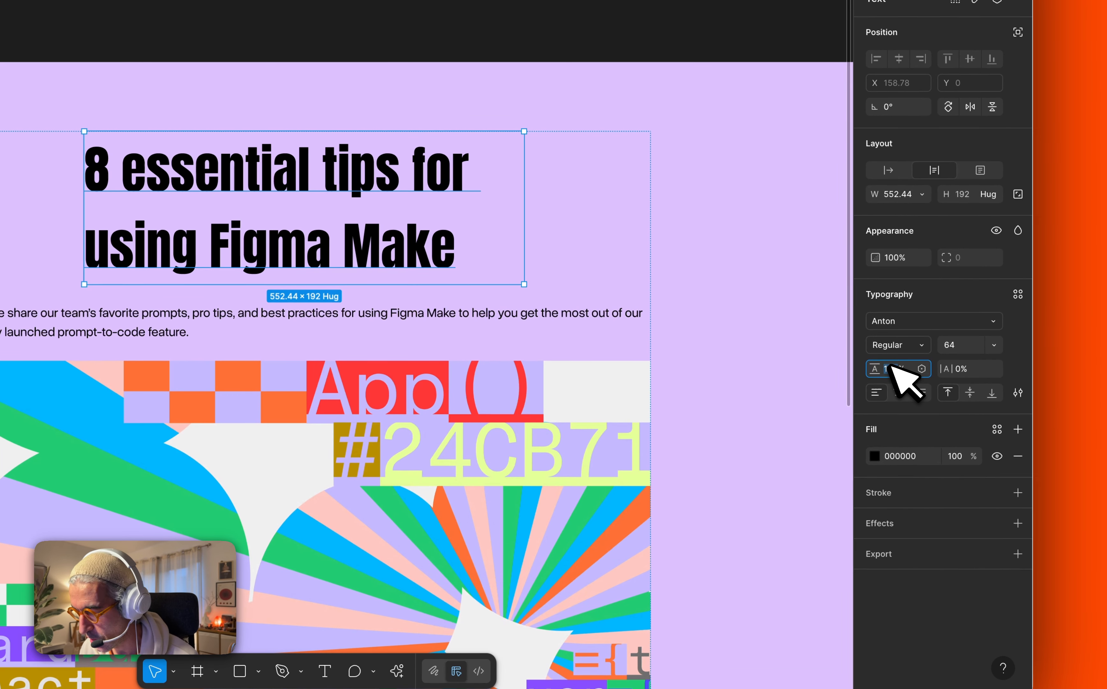
text(100)
key(Return)
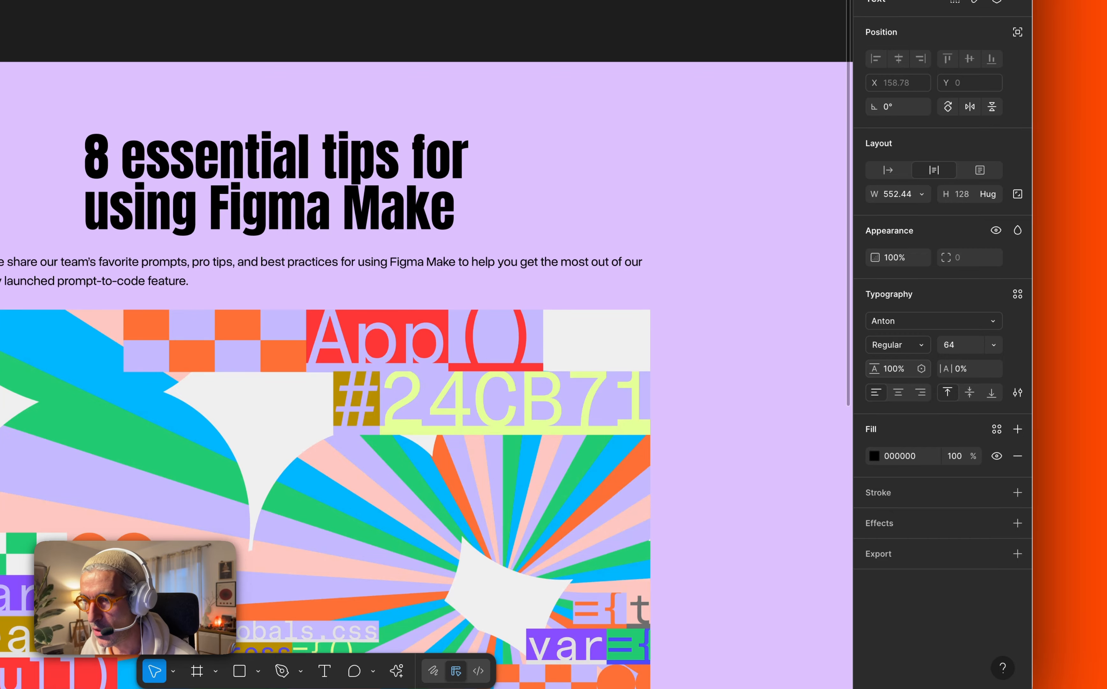
key(shift+Up)
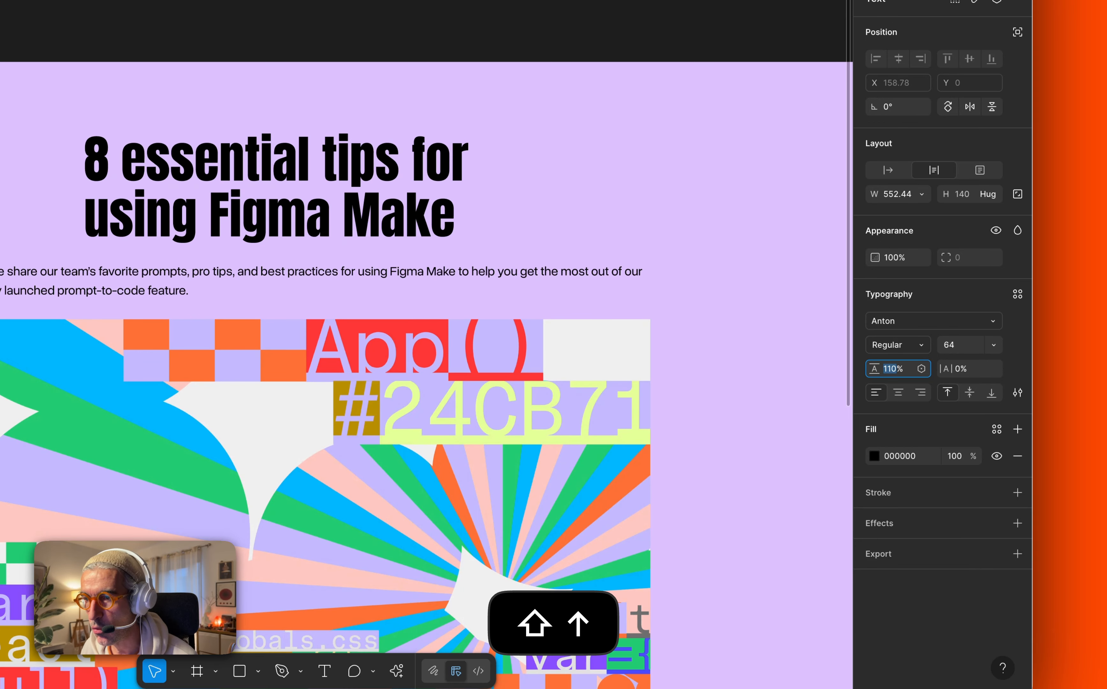
click(974, 368)
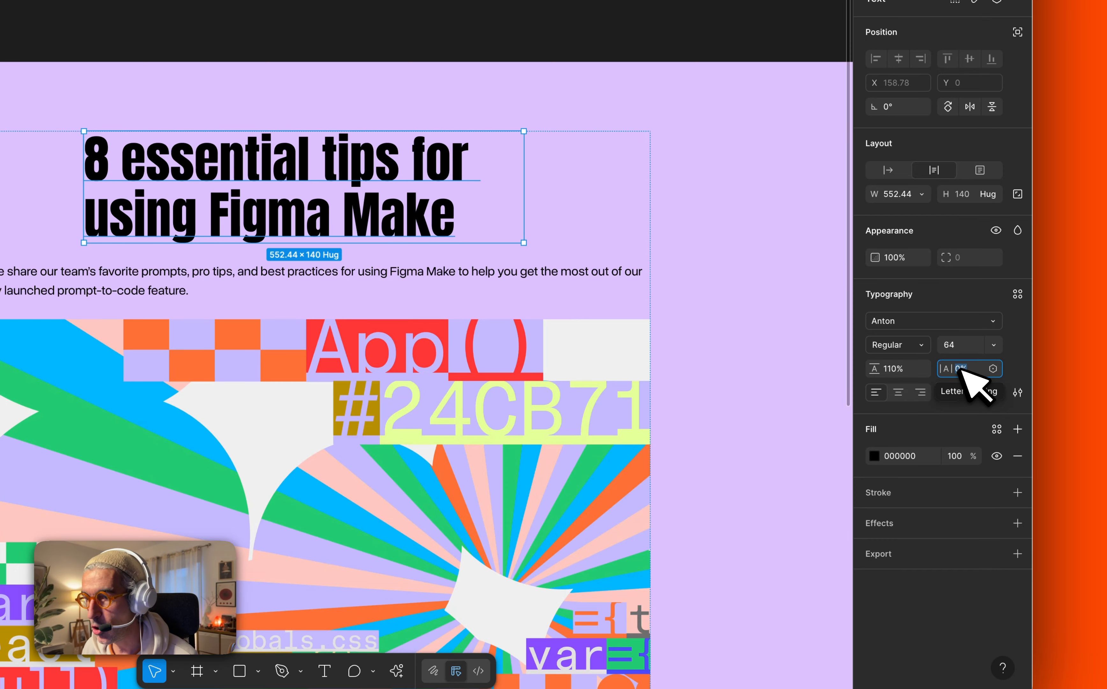
key(Down)
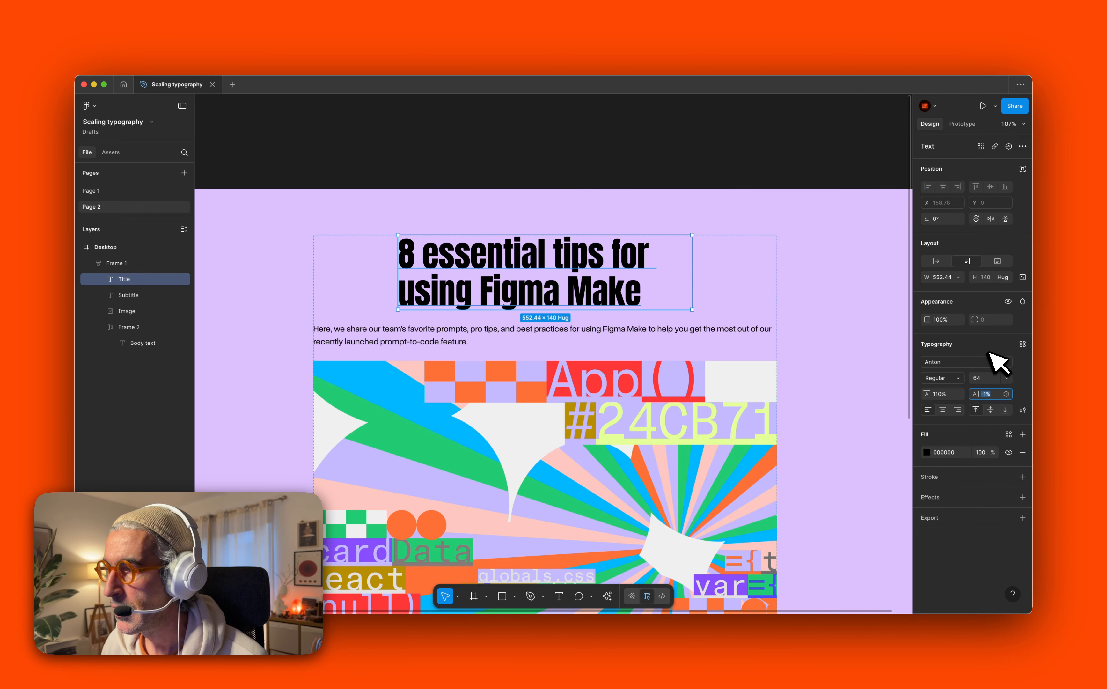
Set the title's width to fill its container.
click(689, 280)
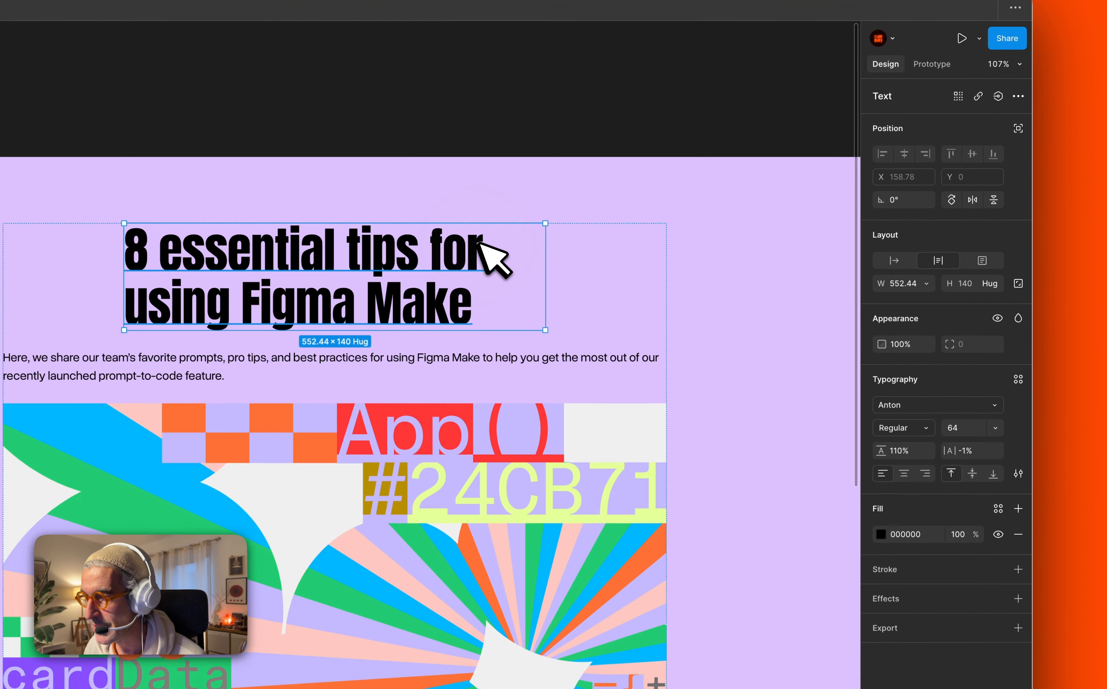
click(922, 283)
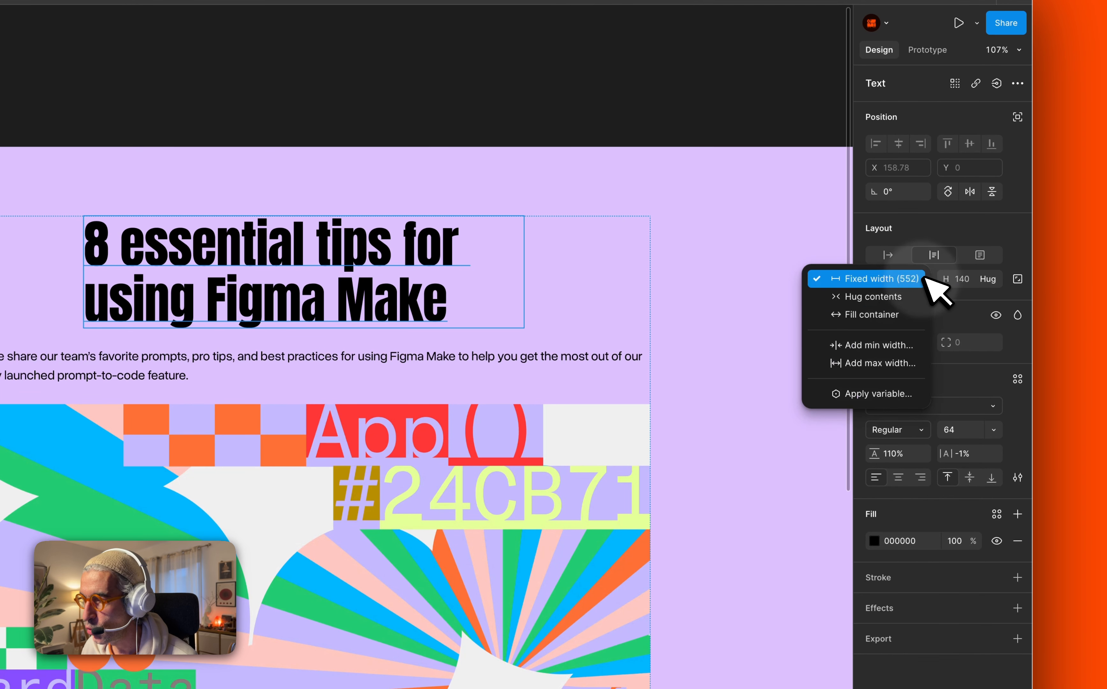
click(872, 314)
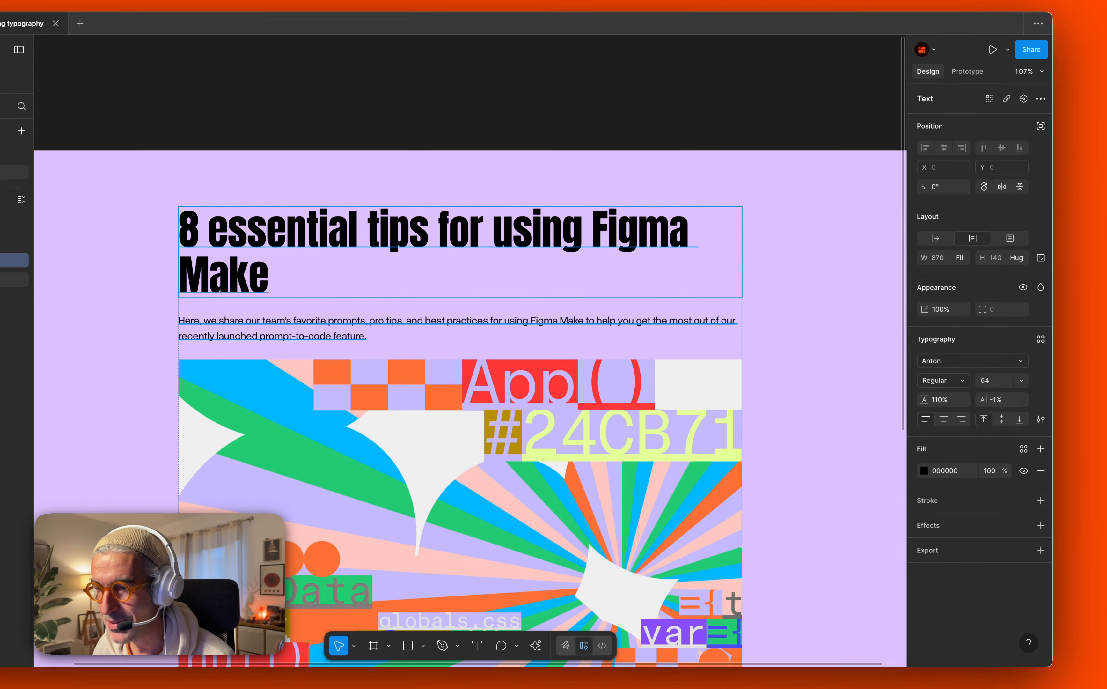
Make the subtitle below the title Bold and set its font size to 24.
click(652, 335)
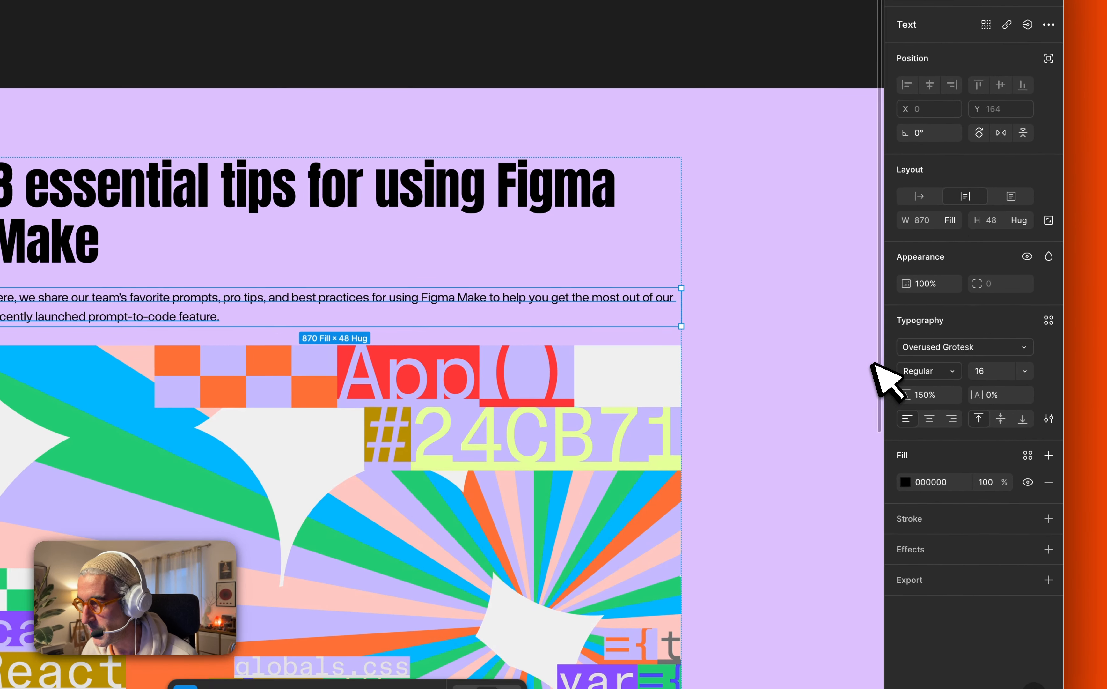
click(903, 371)
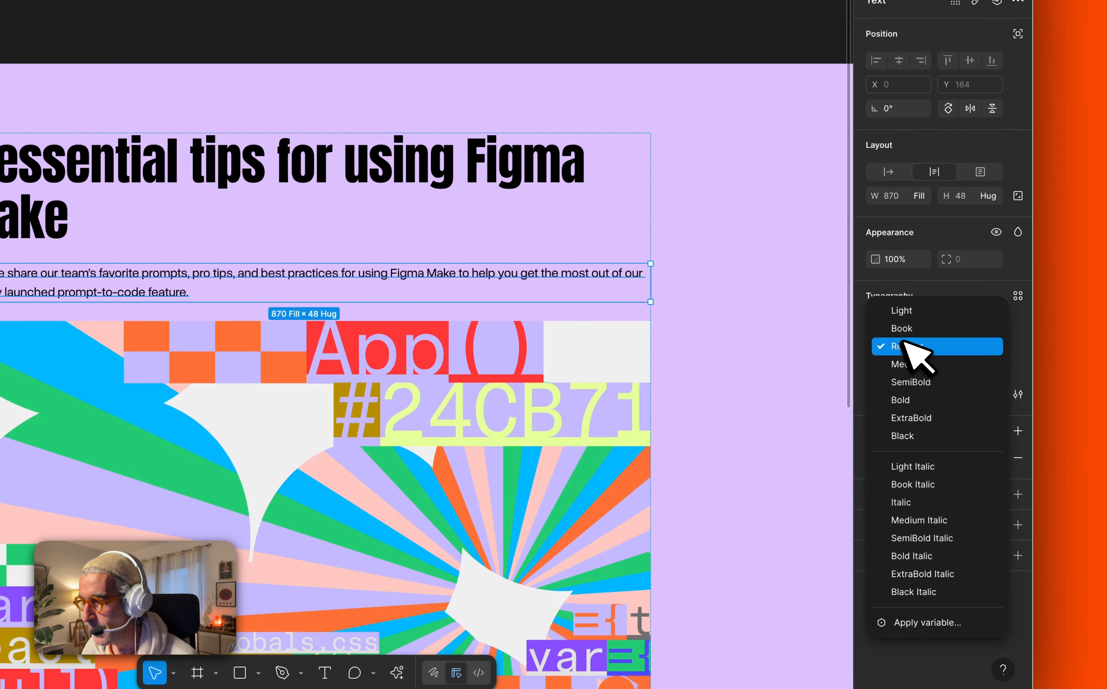
click(911, 399)
click(969, 346)
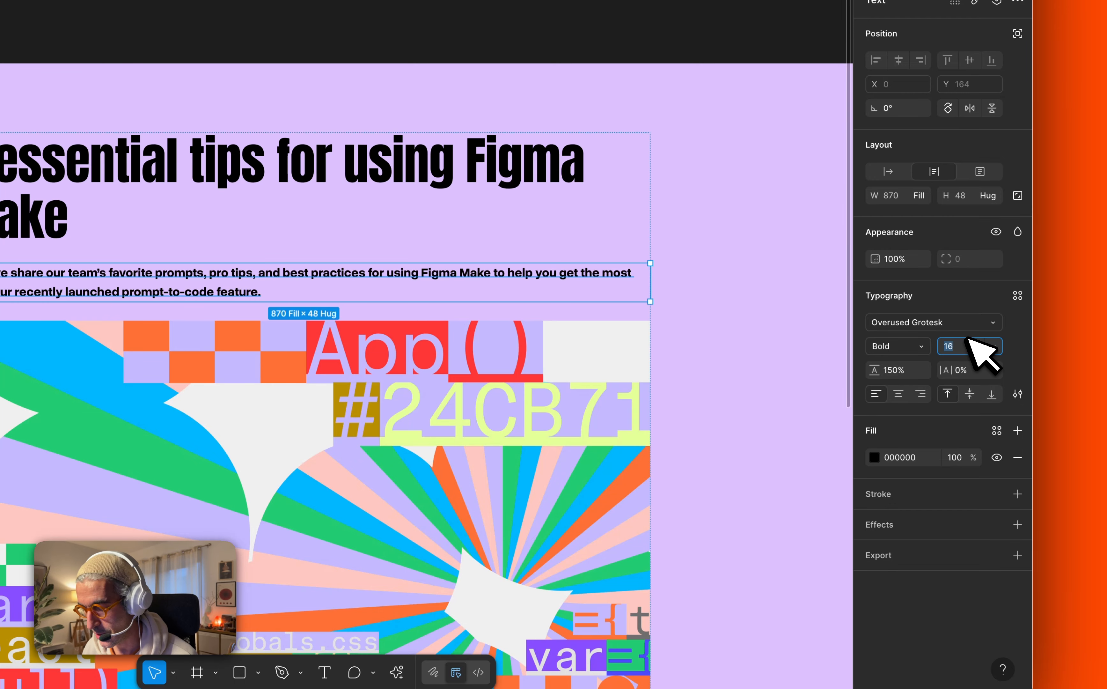
key(Return)
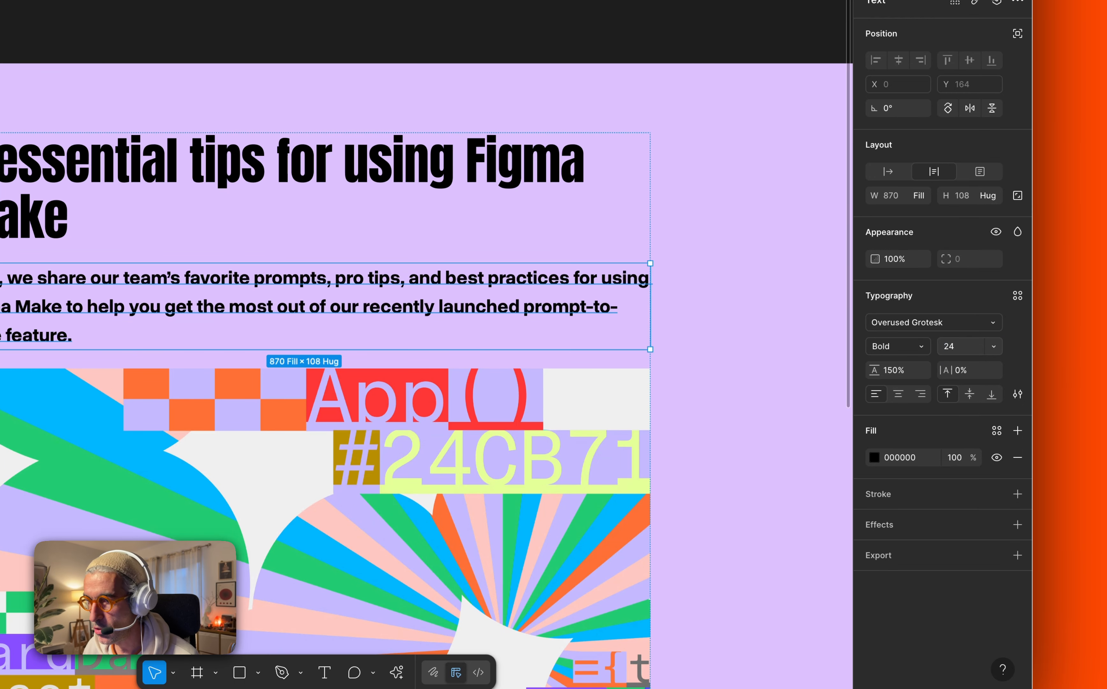
Set the subtitle's line height to 120% and its letter spacing to -1%, then deselect it.
click(899, 371)
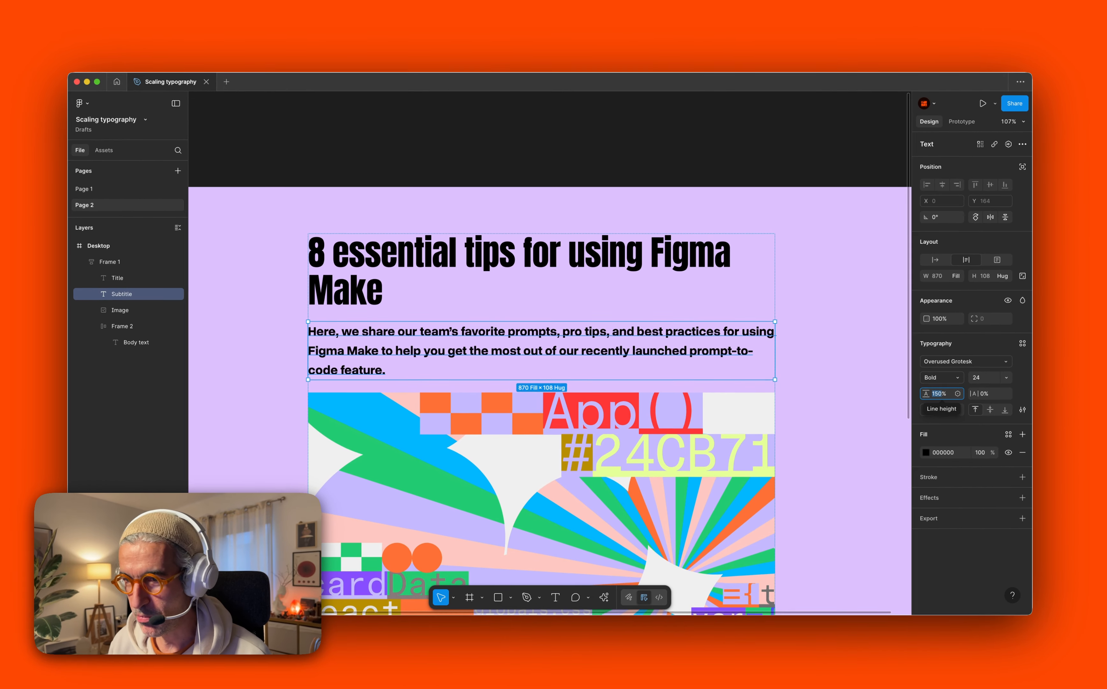
key(shift+Down)
key(shift+Down)
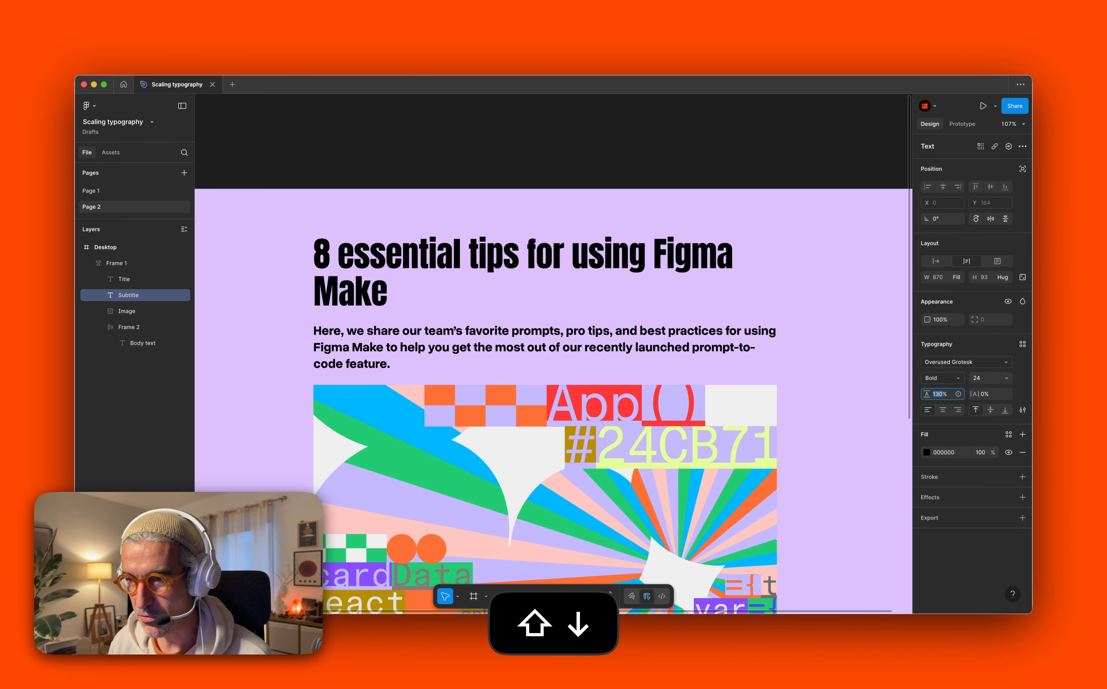
key(shift+Down)
key(Tab)
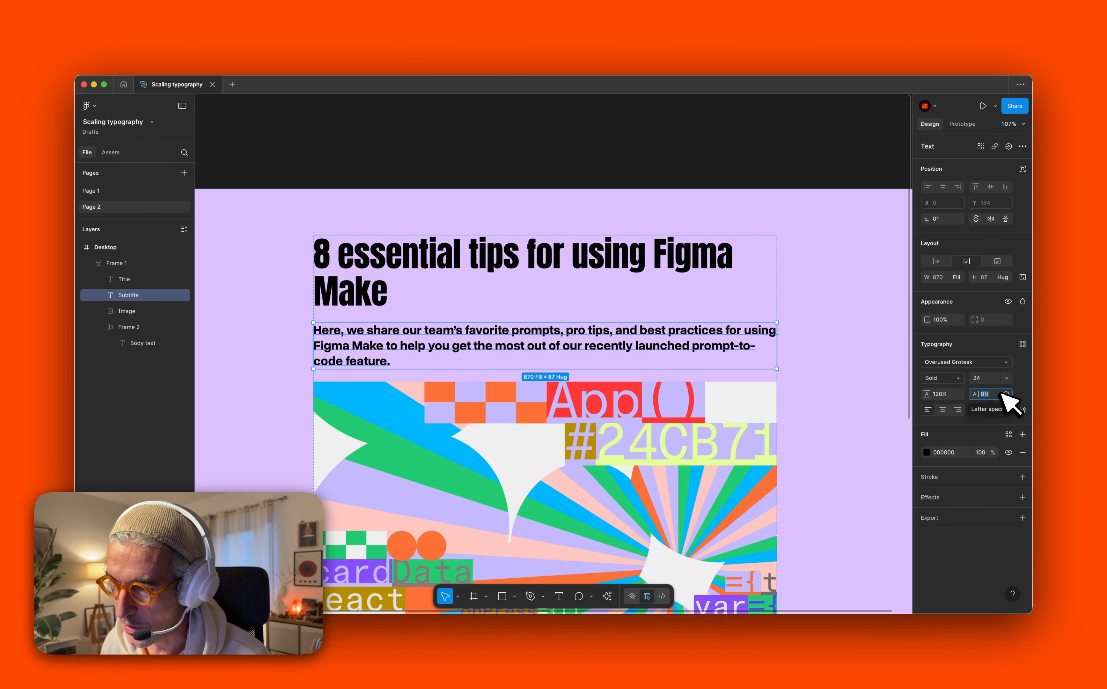
key(Down)
key(Down)
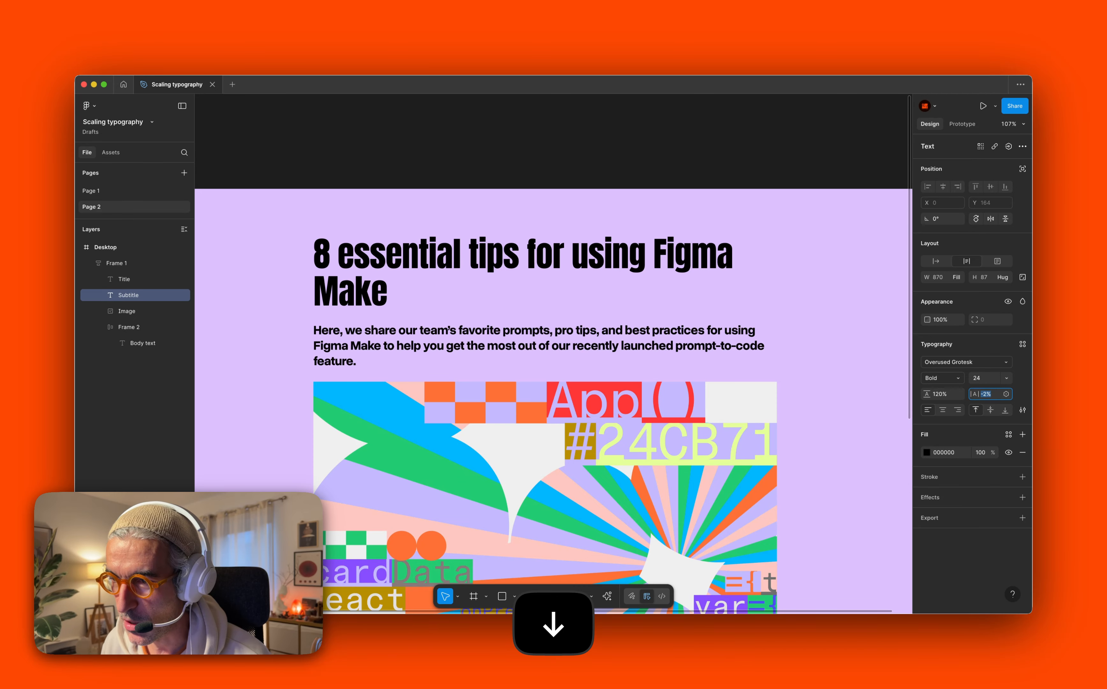
key(Up)
click(856, 360)
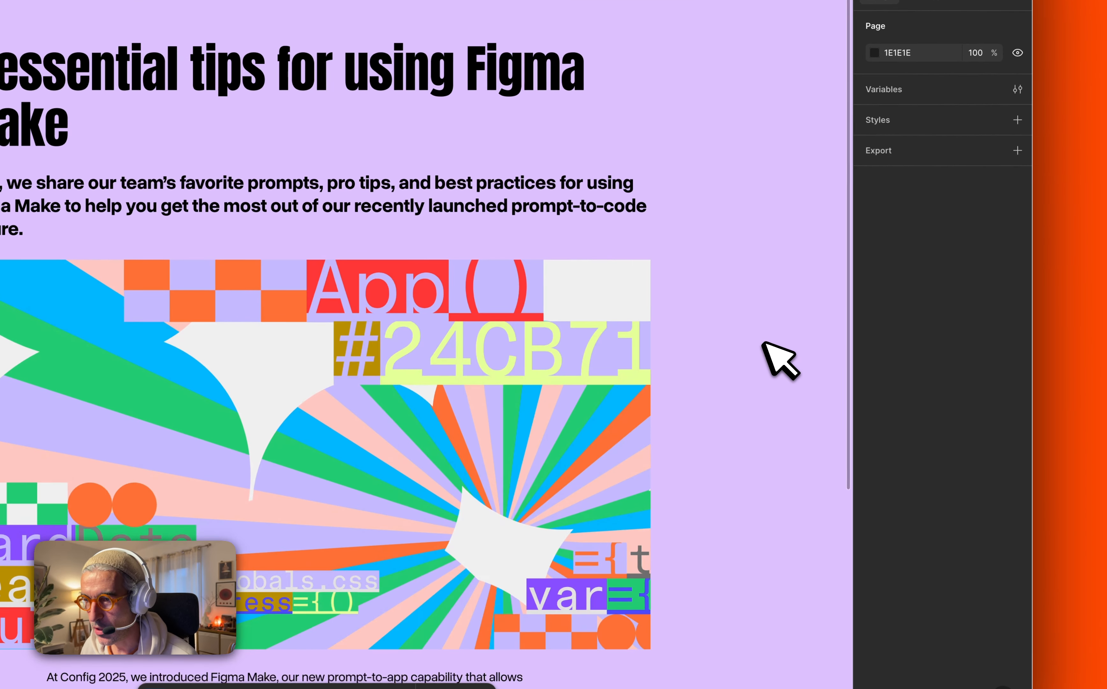
Show the layout guides and check how the article's image and text align with the columns.
scroll(769, 353, down, 3)
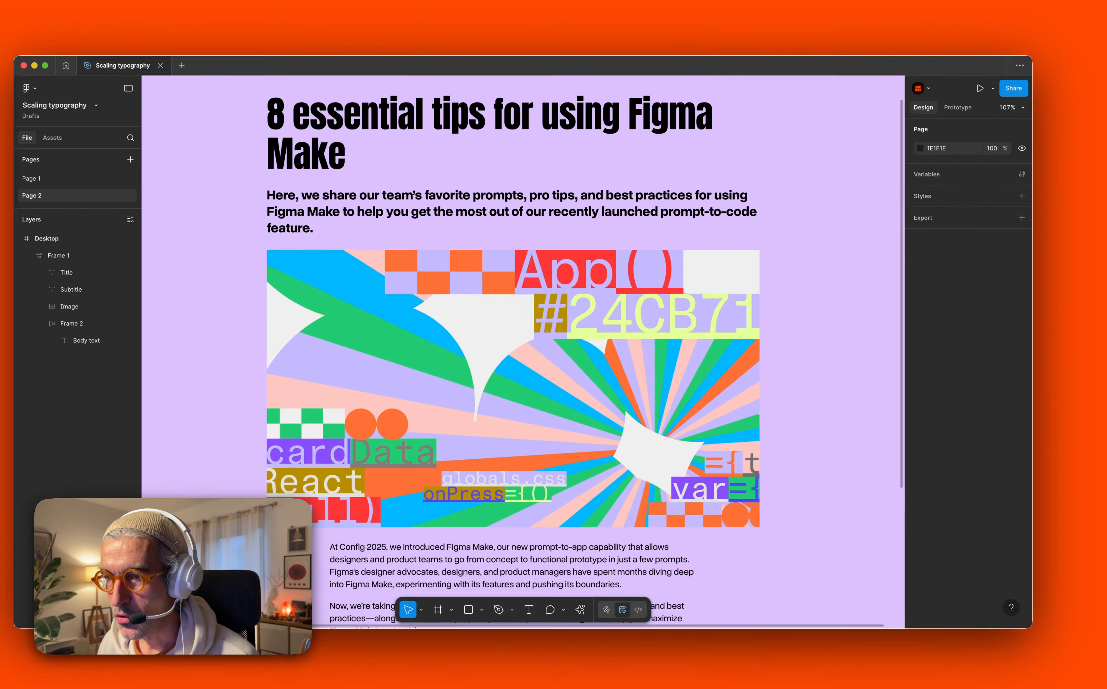
scroll(523, 346, down, 3)
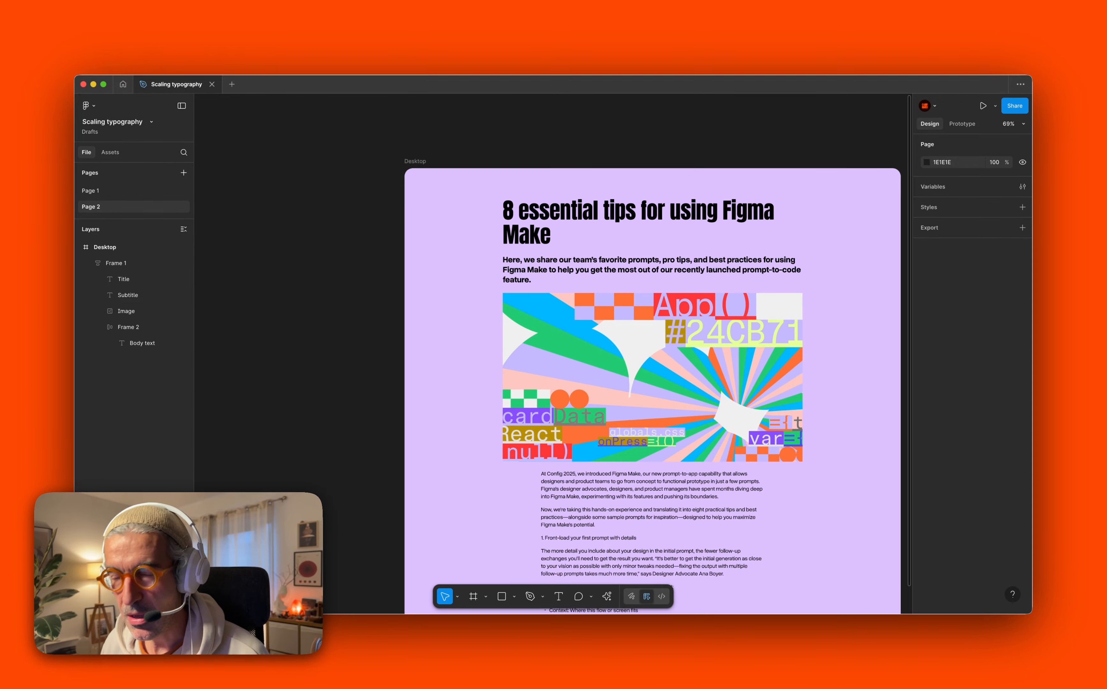
scroll(862, 364, right, 3)
scroll(862, 365, down, 1)
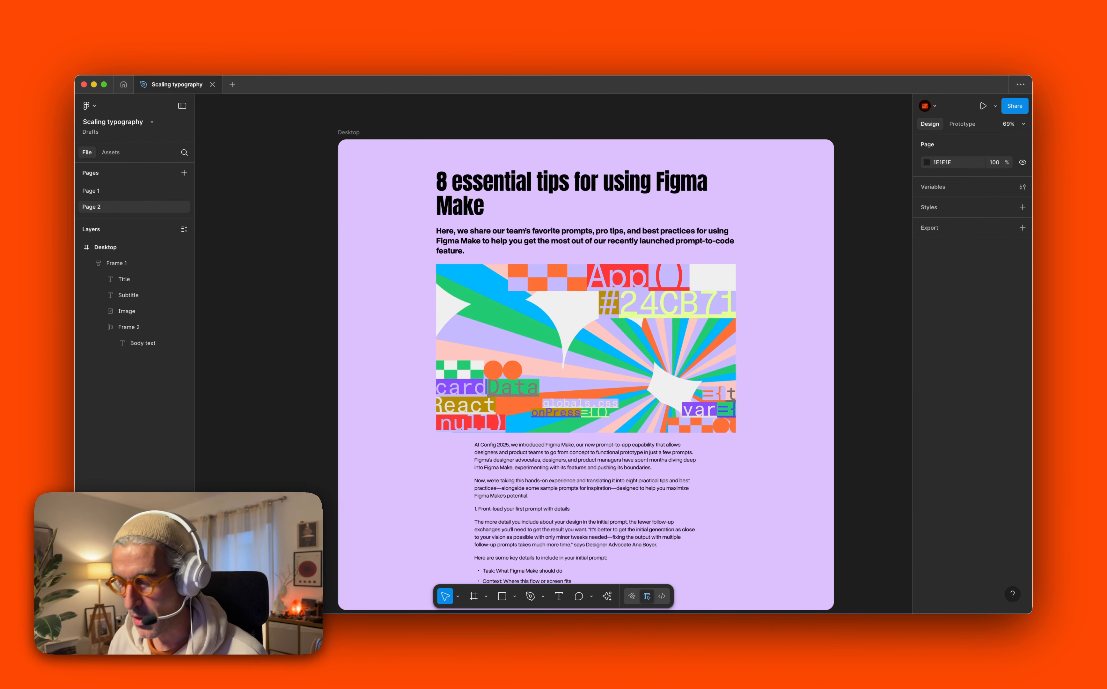
key(shift+g)
scroll(748, 272, up, 5)
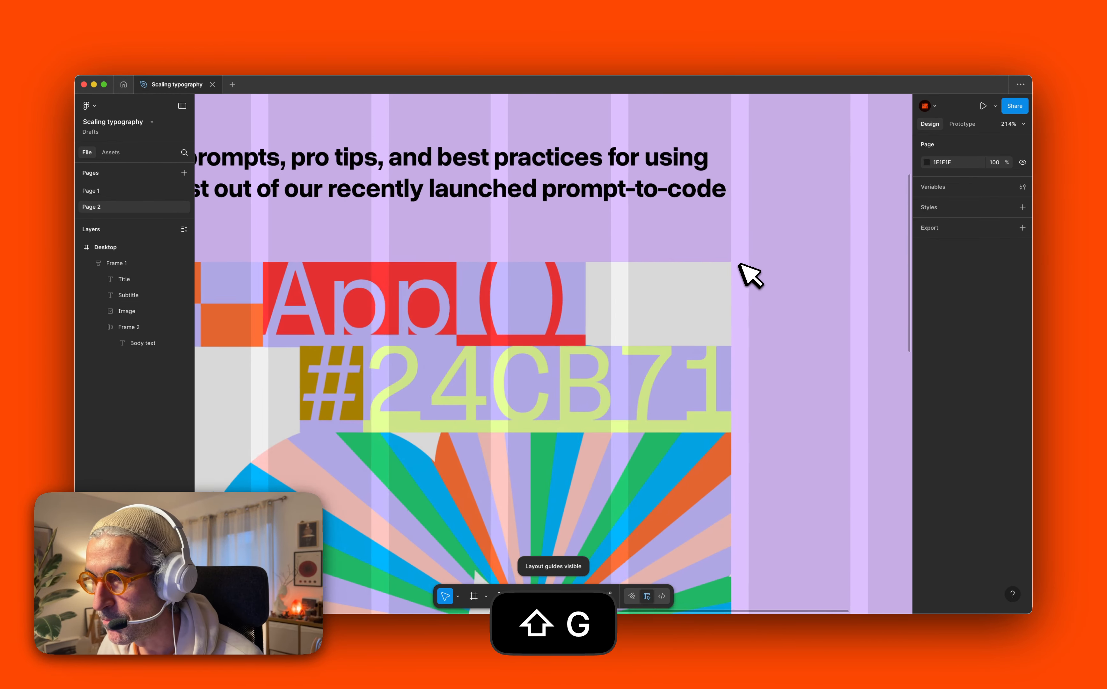
scroll(750, 276, down, 5)
scroll(740, 265, down, 2)
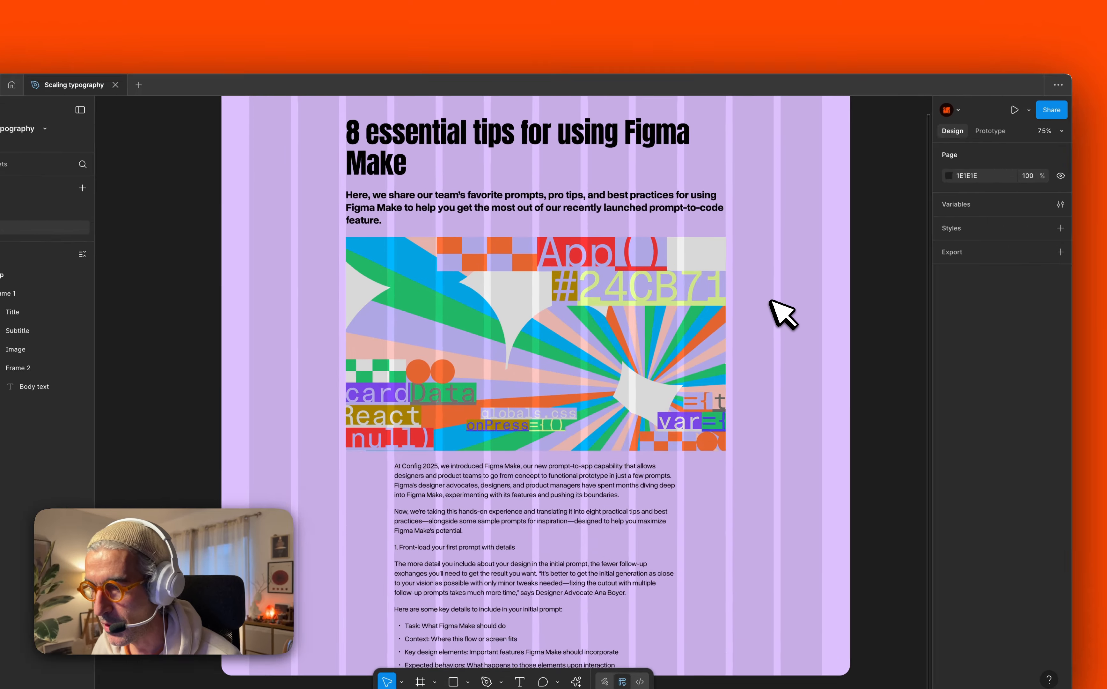
Hide the layout guides and move the article image below the body text, then deselect it.
key(shift+g)
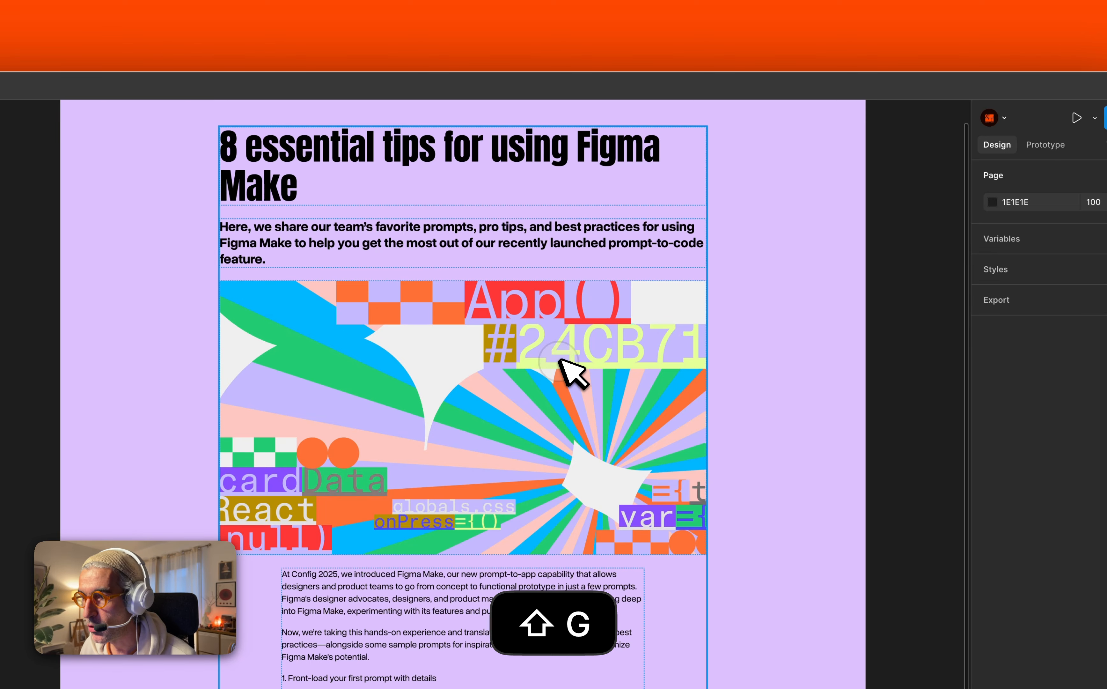
click(576, 360)
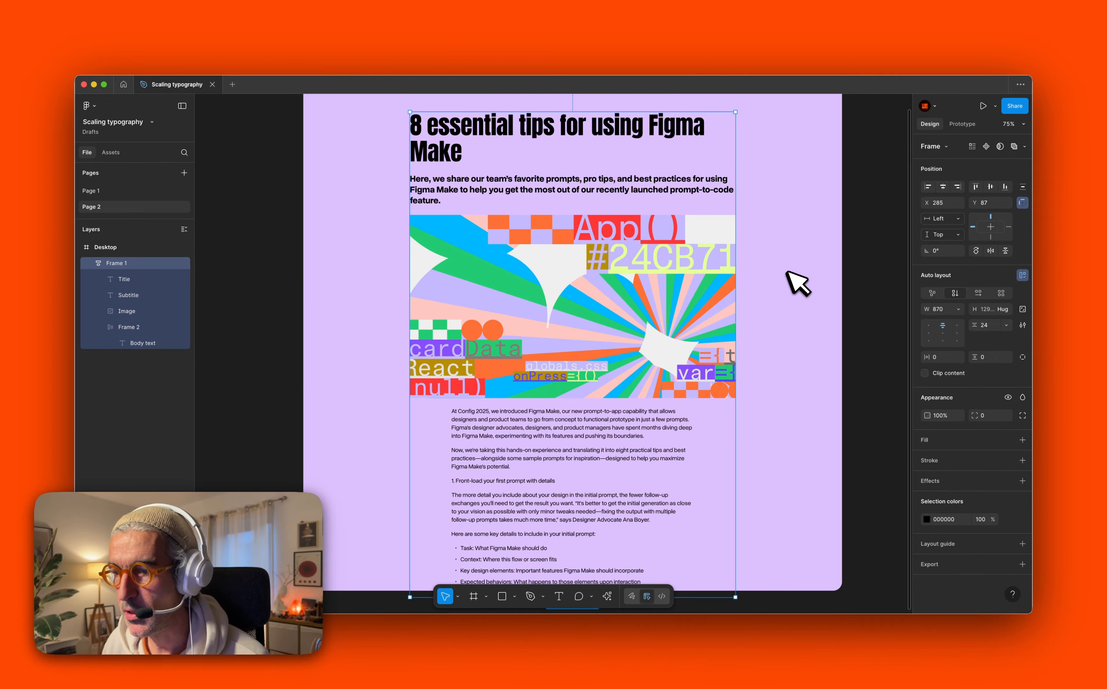
scroll(796, 282, down, 3)
click(566, 321)
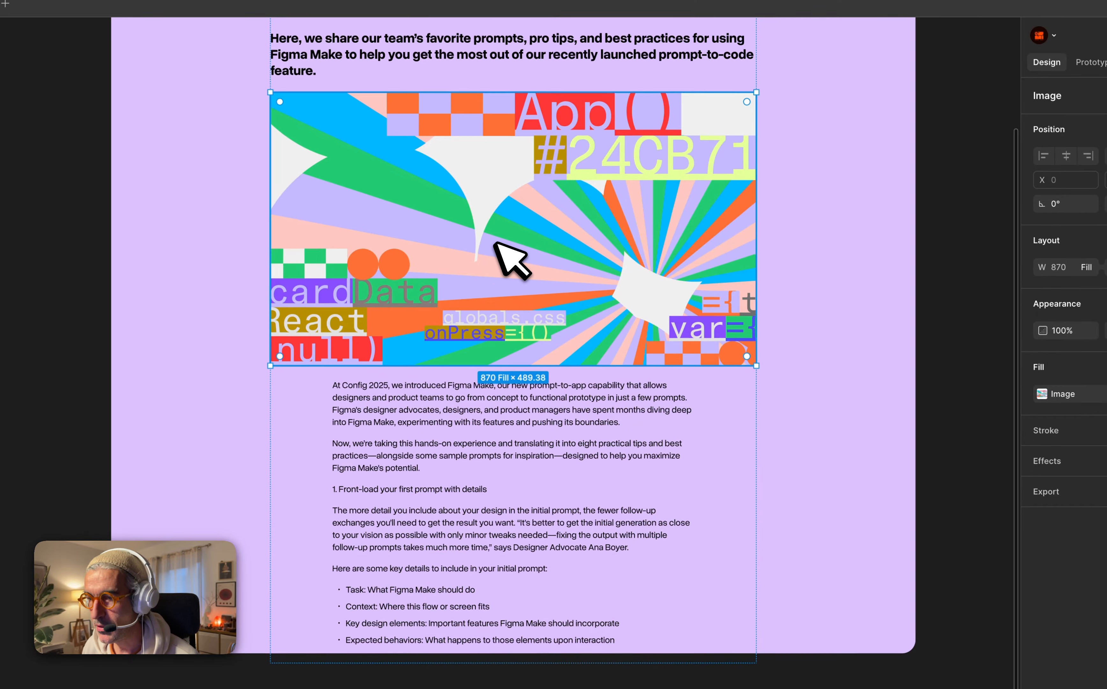
key(Down)
scroll(496, 243, up, 3)
click(786, 271)
Set the font size of the line "1. Front-load your first prompt with details" in the body text to 24.
scroll(526, 249, up, 3)
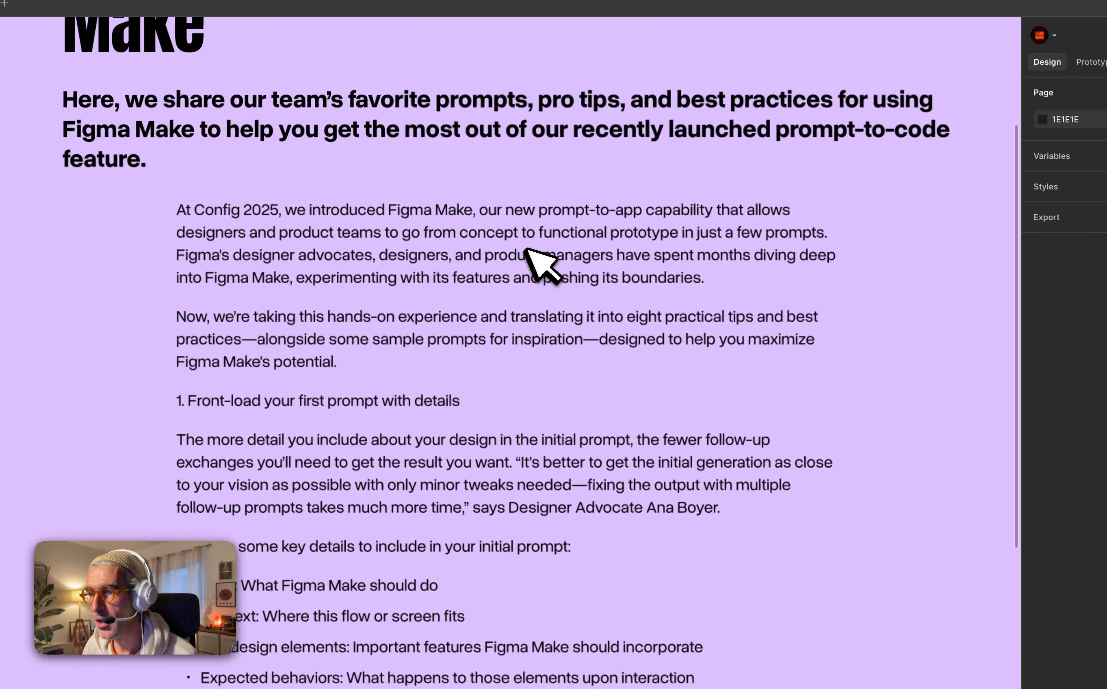
scroll(542, 266, up, 2)
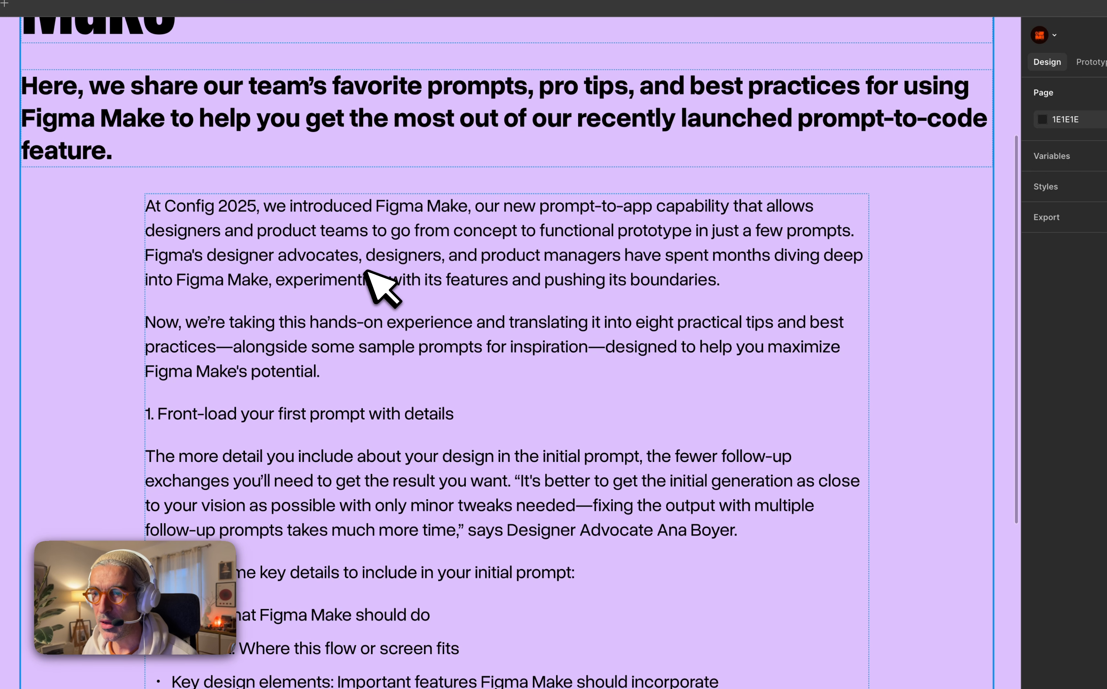
scroll(382, 287, down, 3)
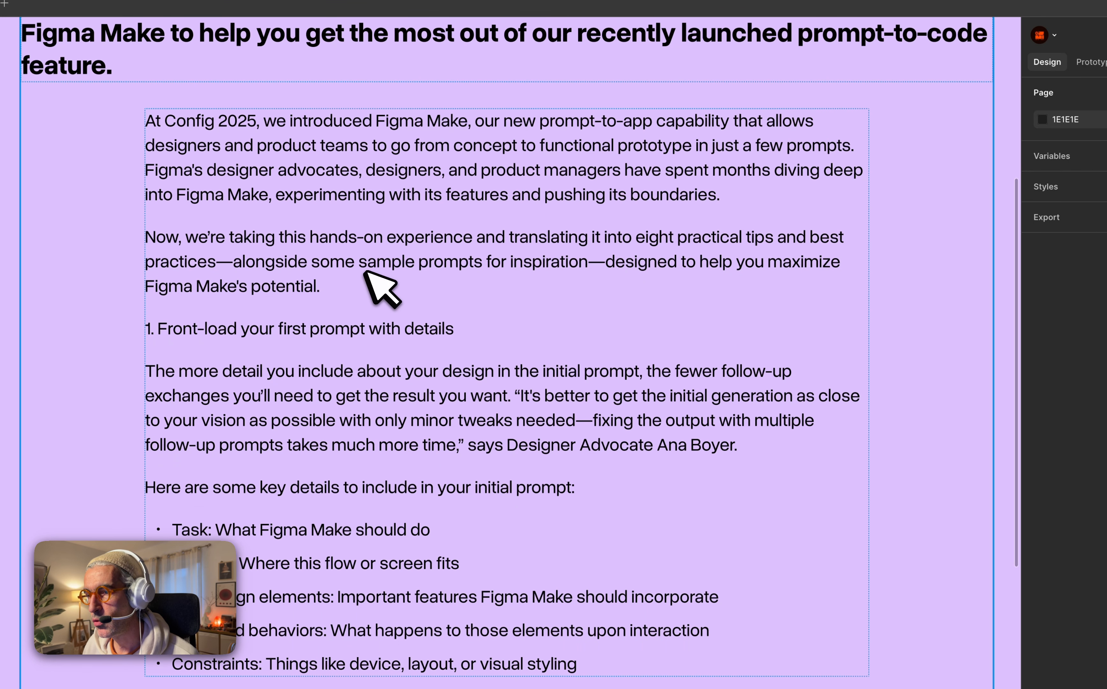
click(359, 325)
double_click(360, 325)
double_click(421, 335)
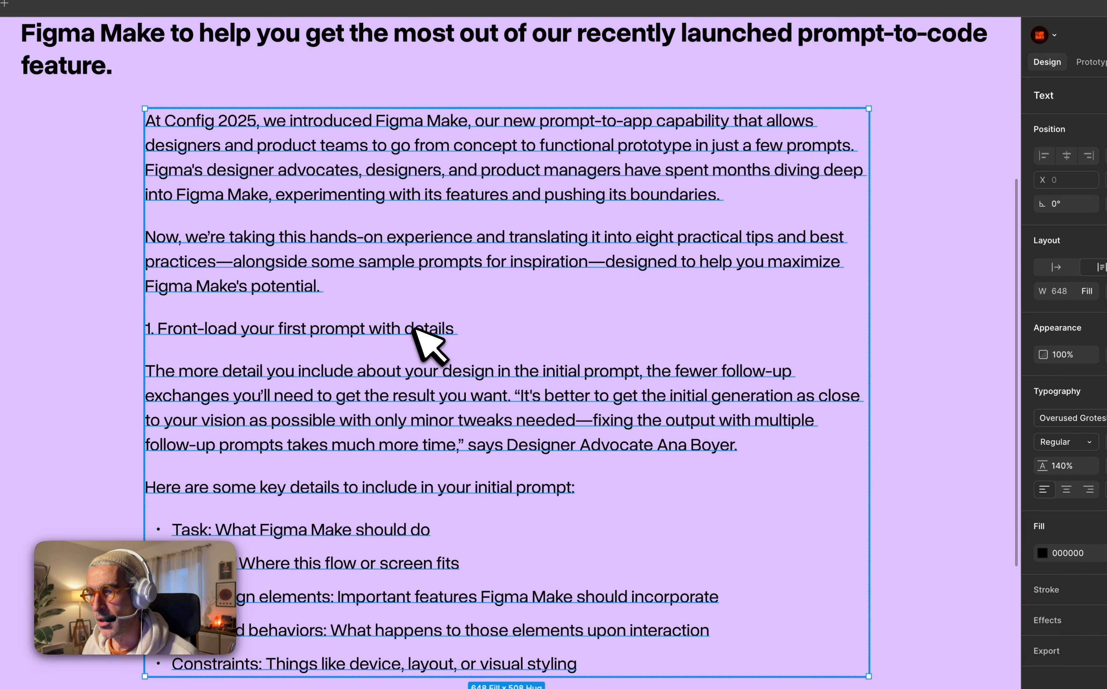
double_click(421, 330)
triple_click(421, 330)
scroll(476, 327, down, 4)
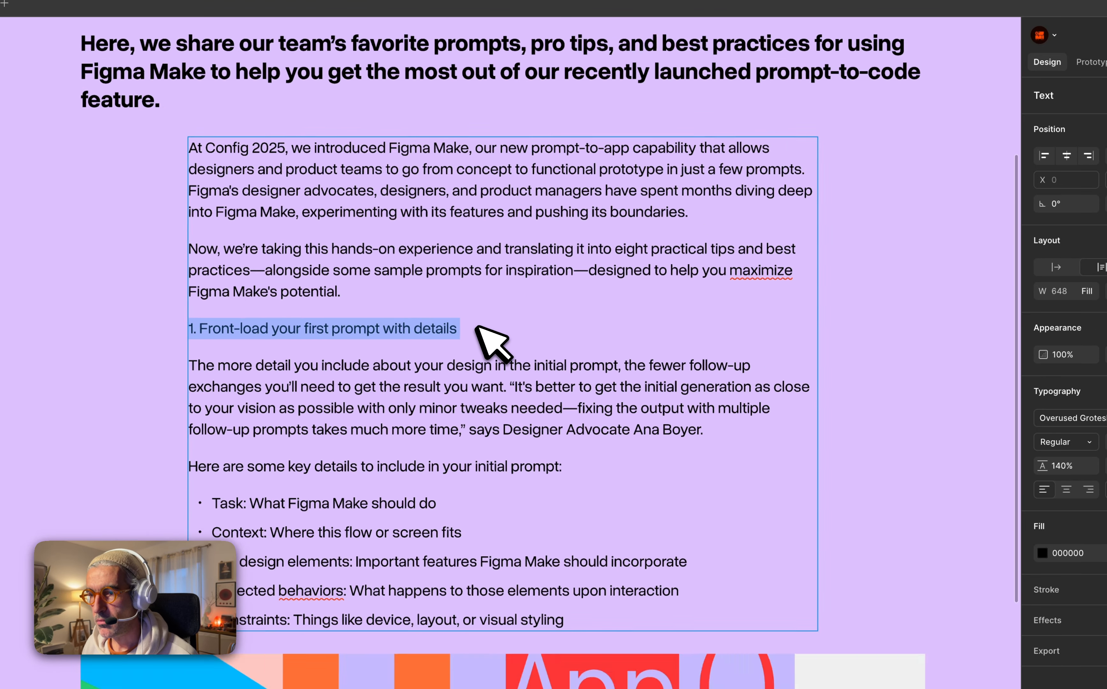
scroll(476, 327, up, 3)
click(969, 385)
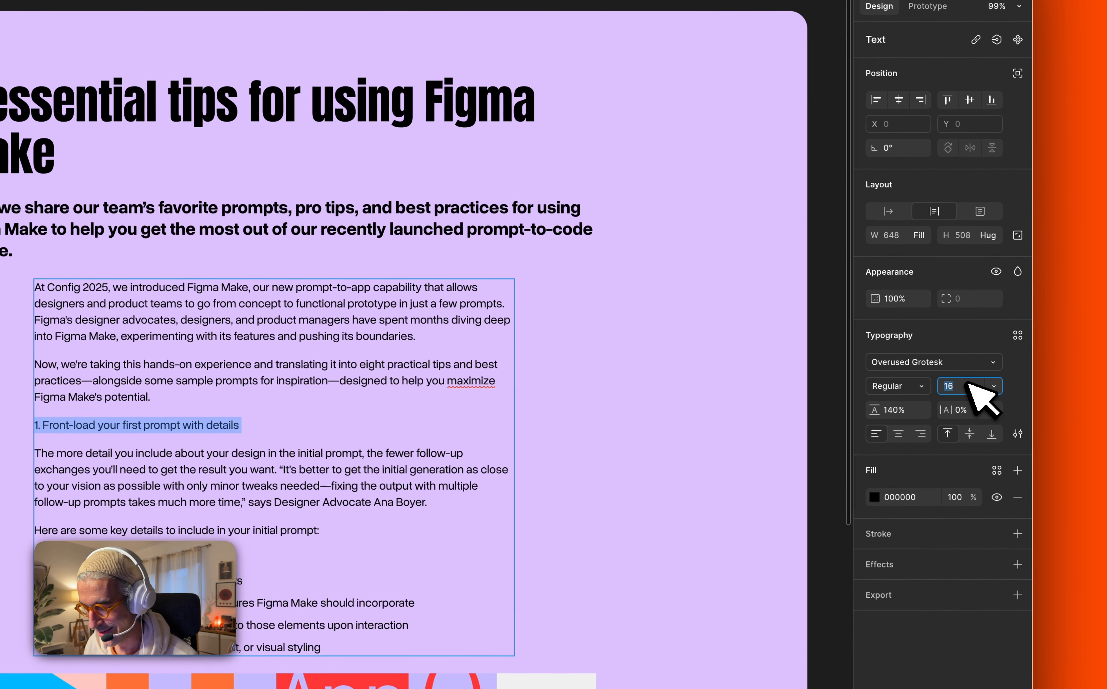
text(24)
key(Return)
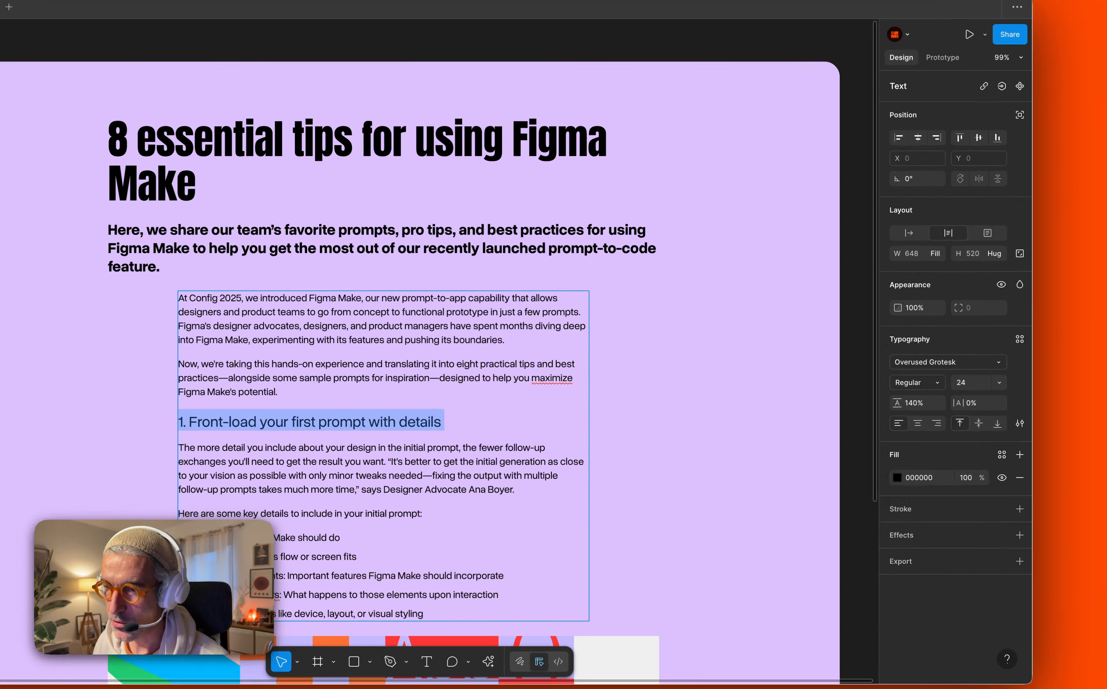
Change the "1. Front-load your first prompt with details" heading to Light weight and font size 32, then deselect the text.
click(897, 386)
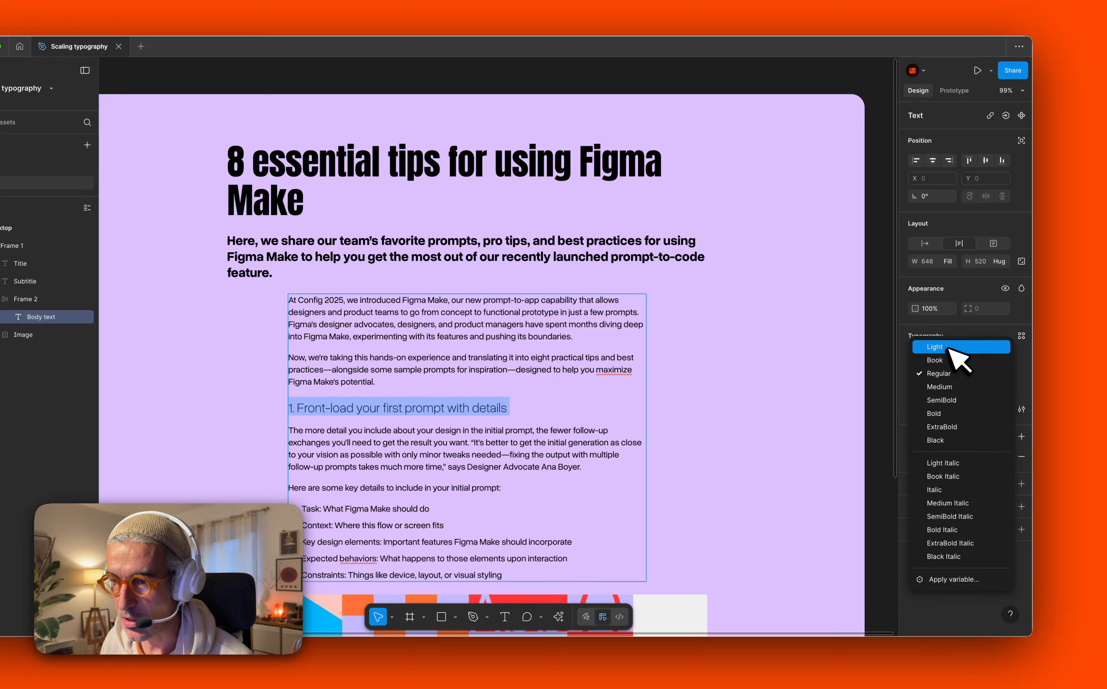
click(956, 354)
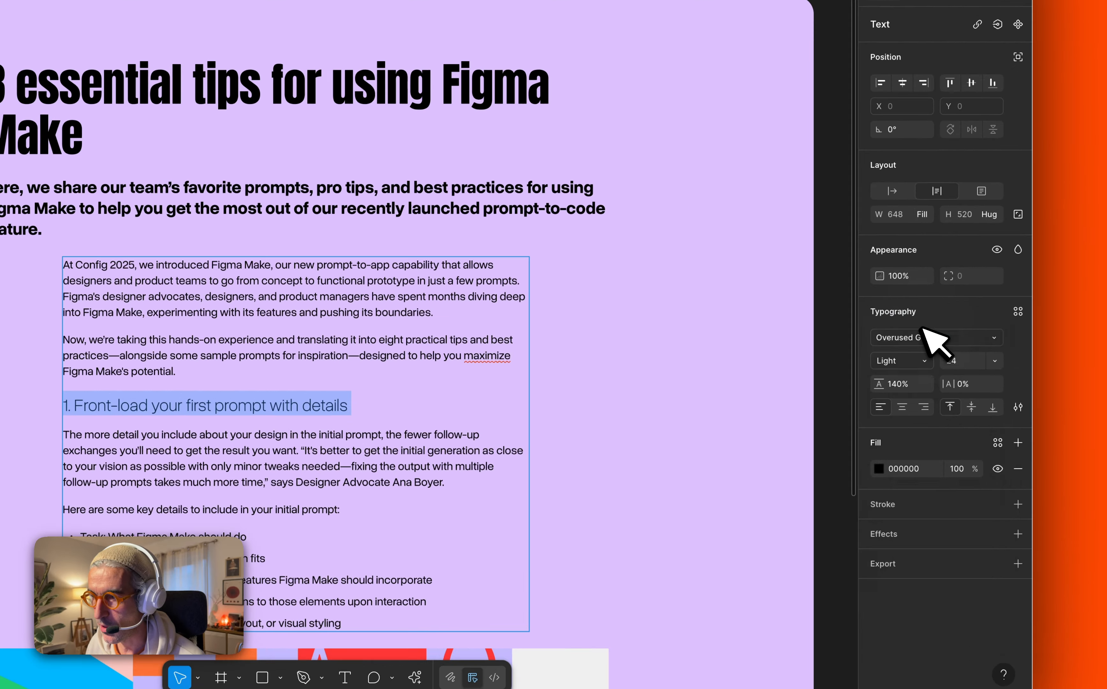
click(978, 377)
text(32)
key(Return)
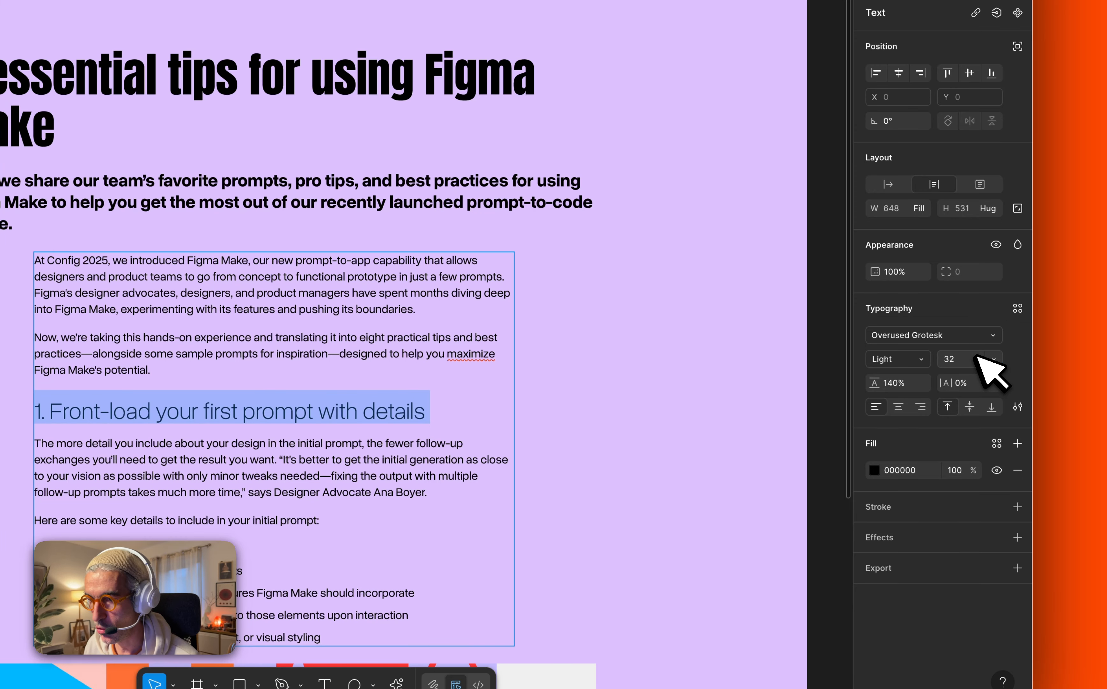
key(Escape)
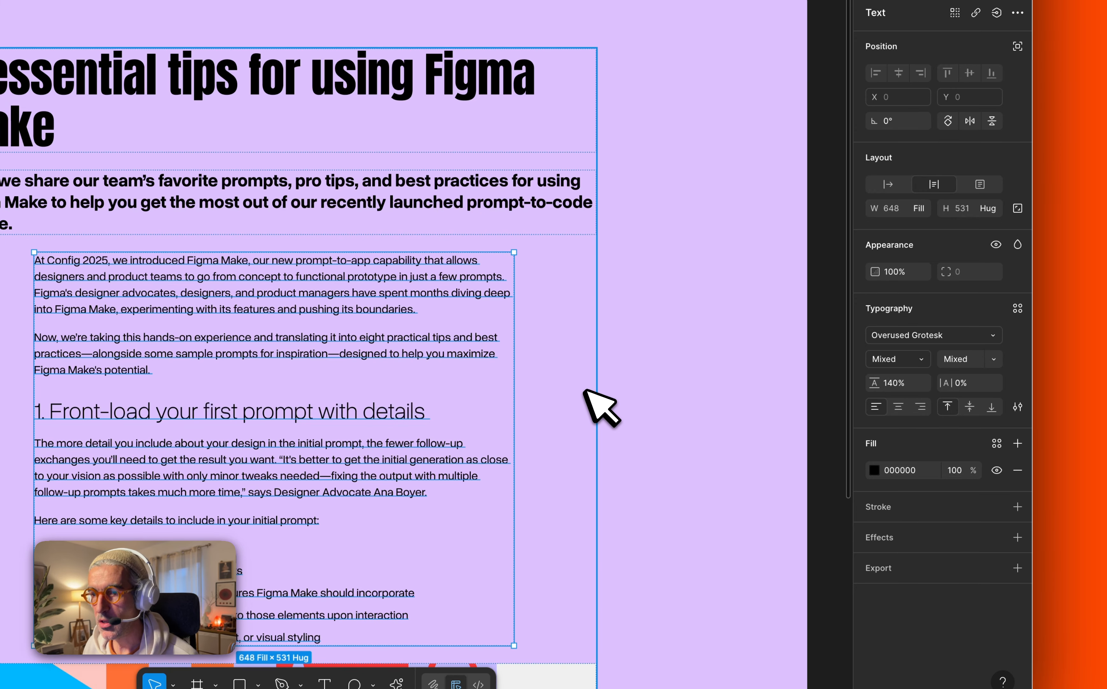
scroll(585, 391, down, 1)
click(657, 375)
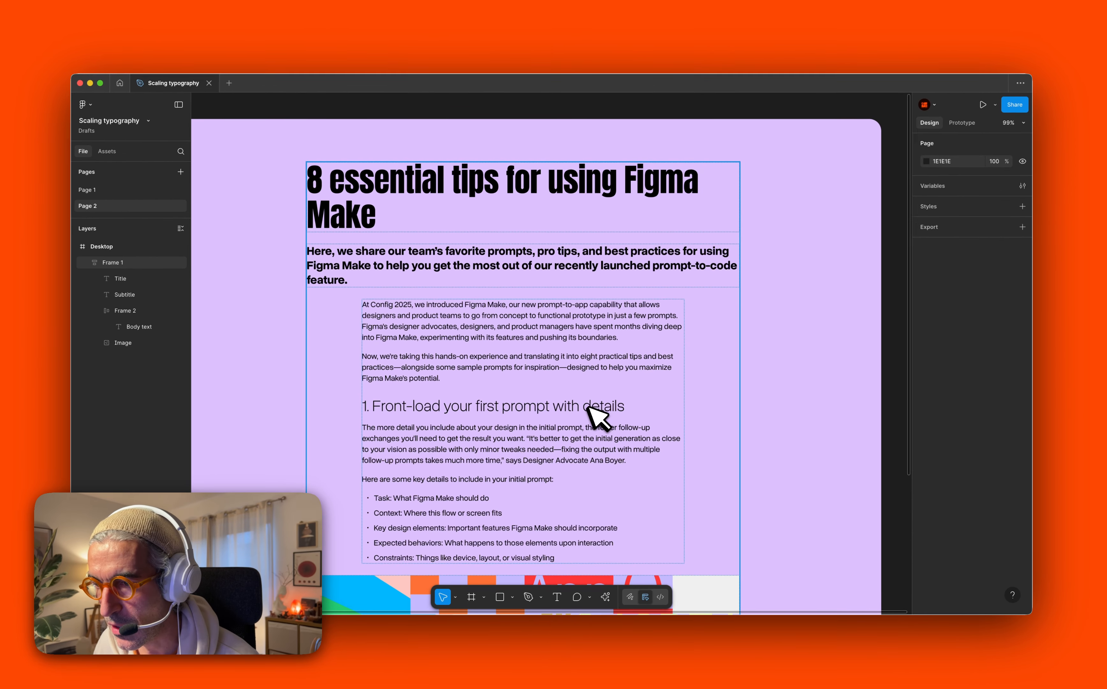
Narrow the body text block to about 406 wide so the numbered heading wraps onto two lines.
super+click(589, 406)
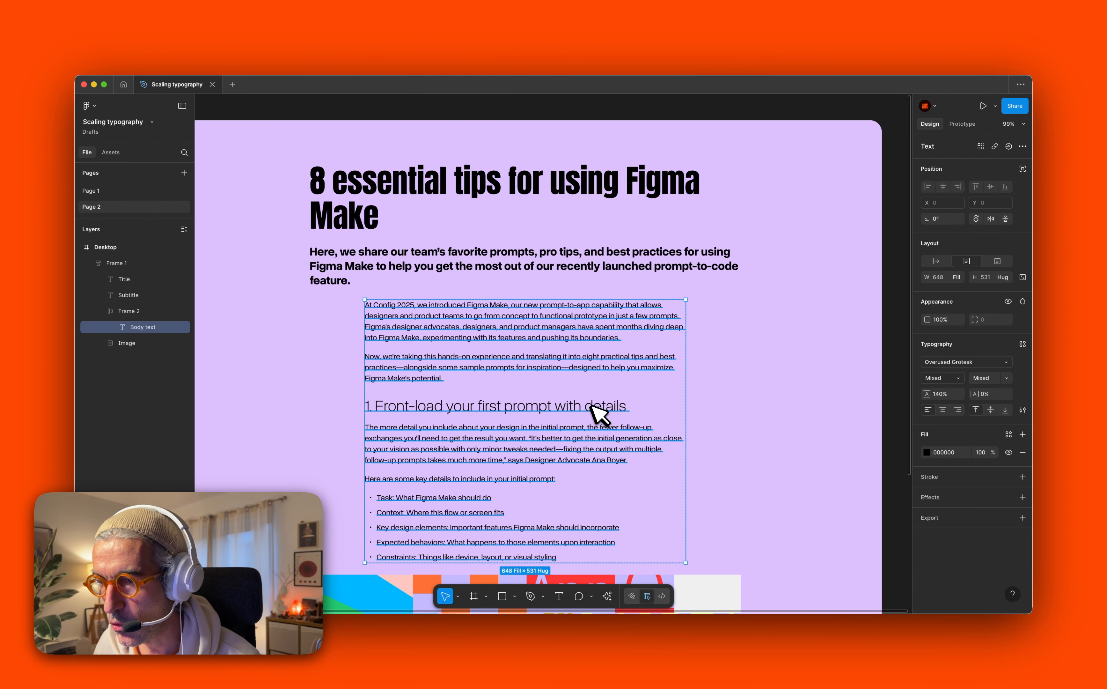
key(Return)
key(Escape)
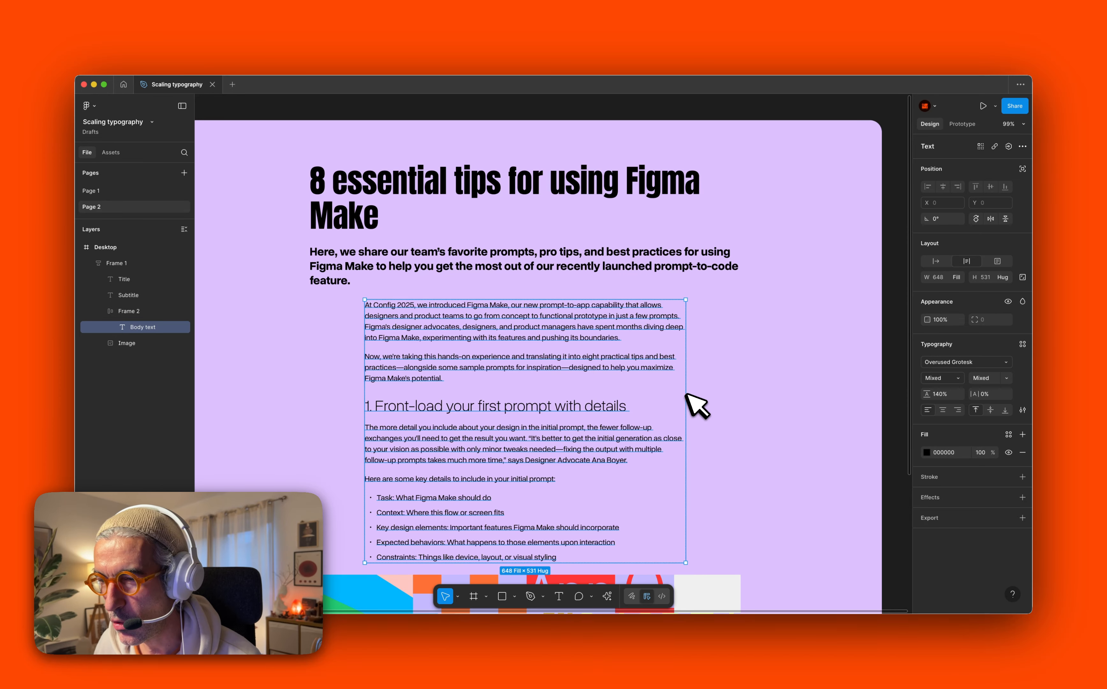
drag(685, 390, 567, 398)
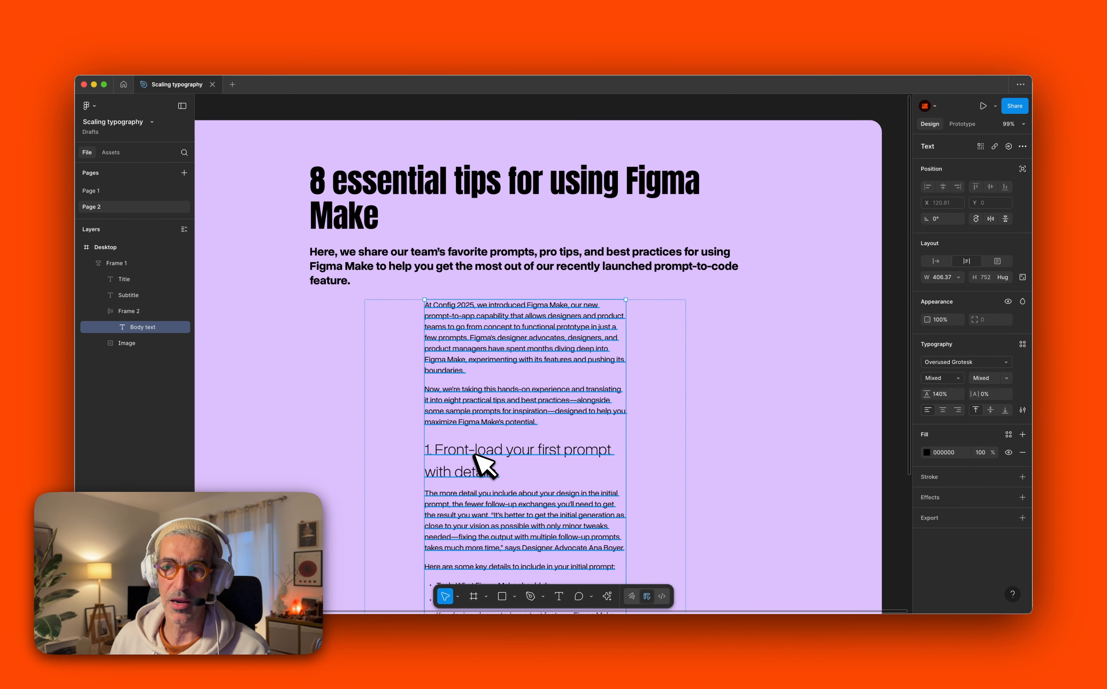
Set the line height of the two-line numbered heading to 100%, then leave text editing.
triple_click(484, 457)
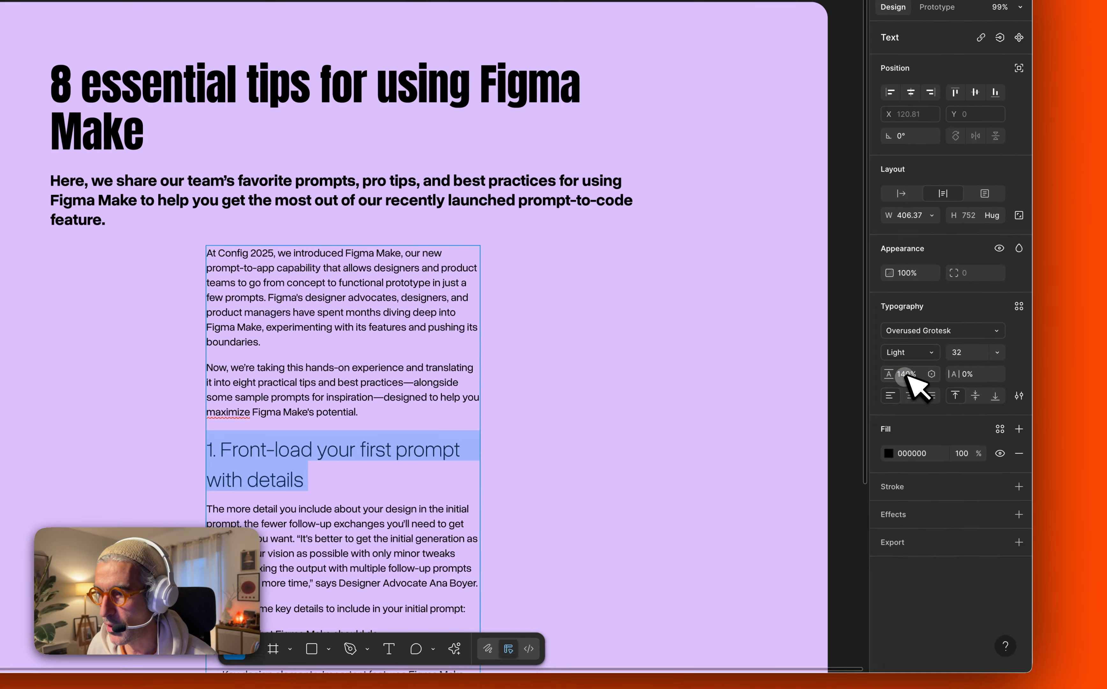
click(940, 394)
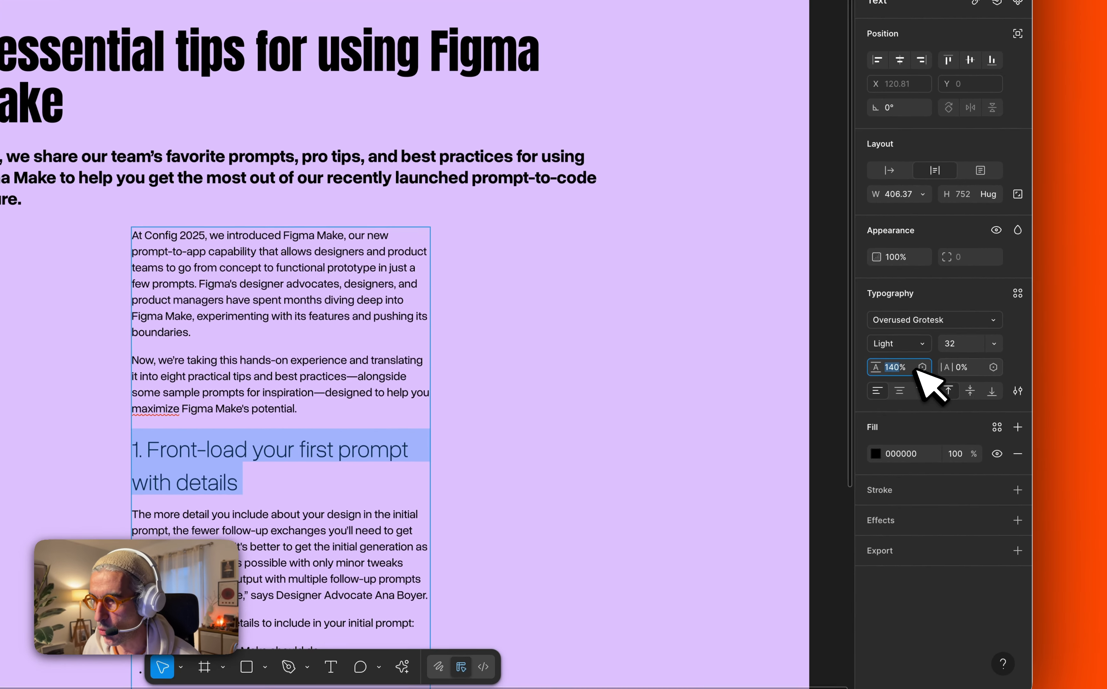
key(shift+Down)
key(shift+Down)
key(shift+Down)
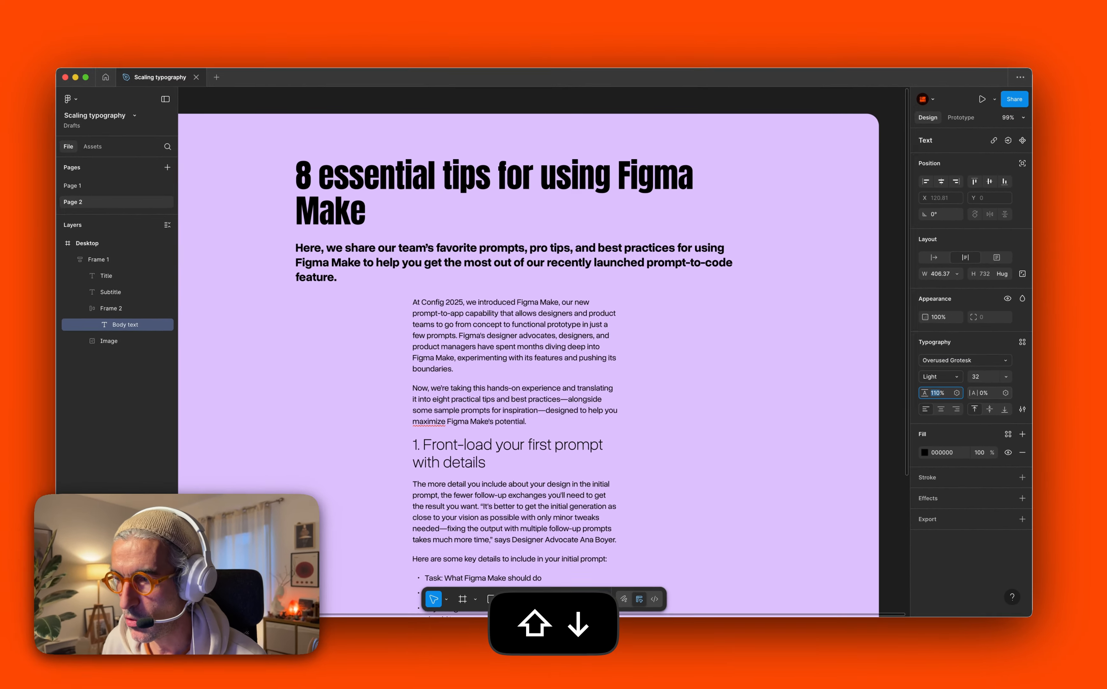
key(shift+Down)
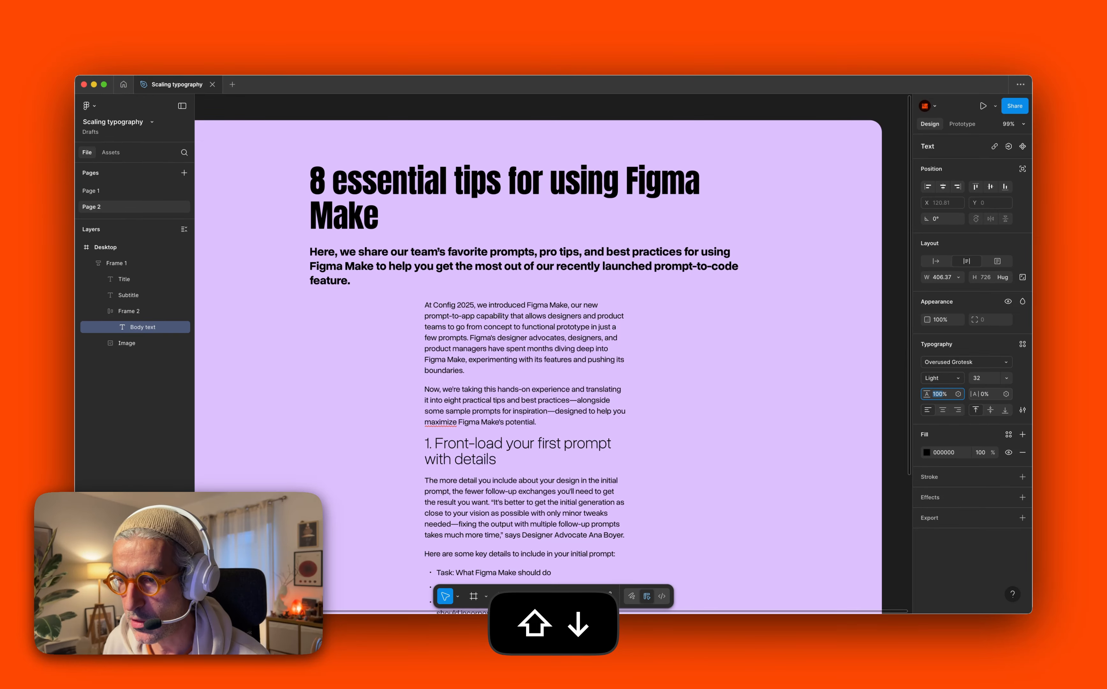
click(744, 386)
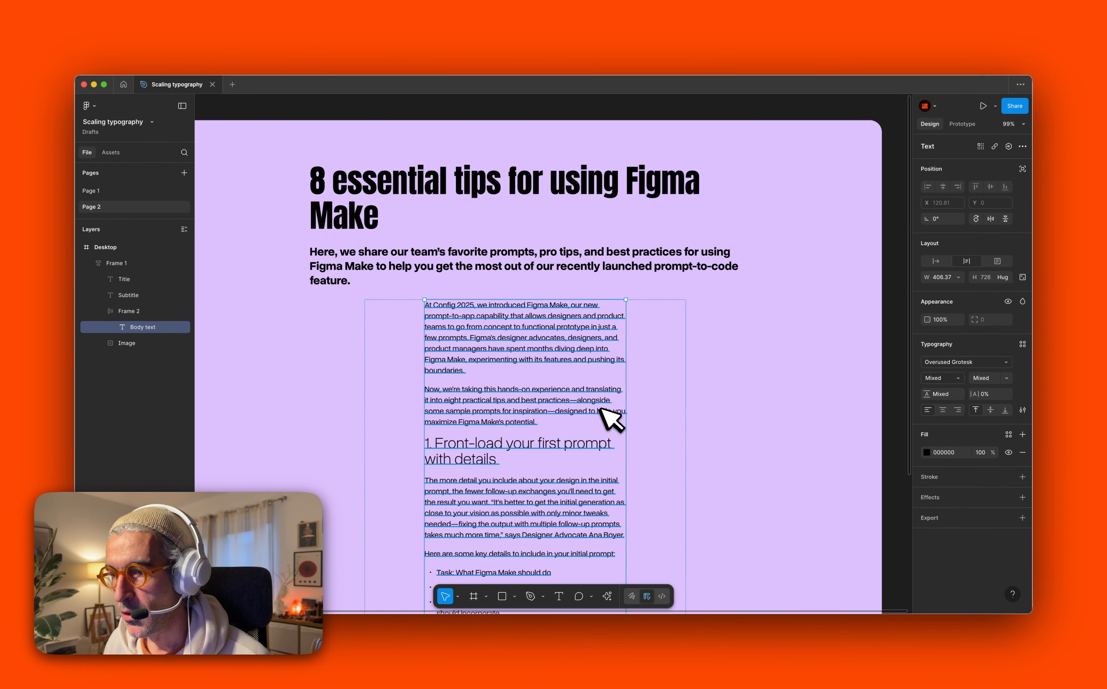
Set the body text's width to fill its container, then deselect it.
click(960, 276)
click(954, 301)
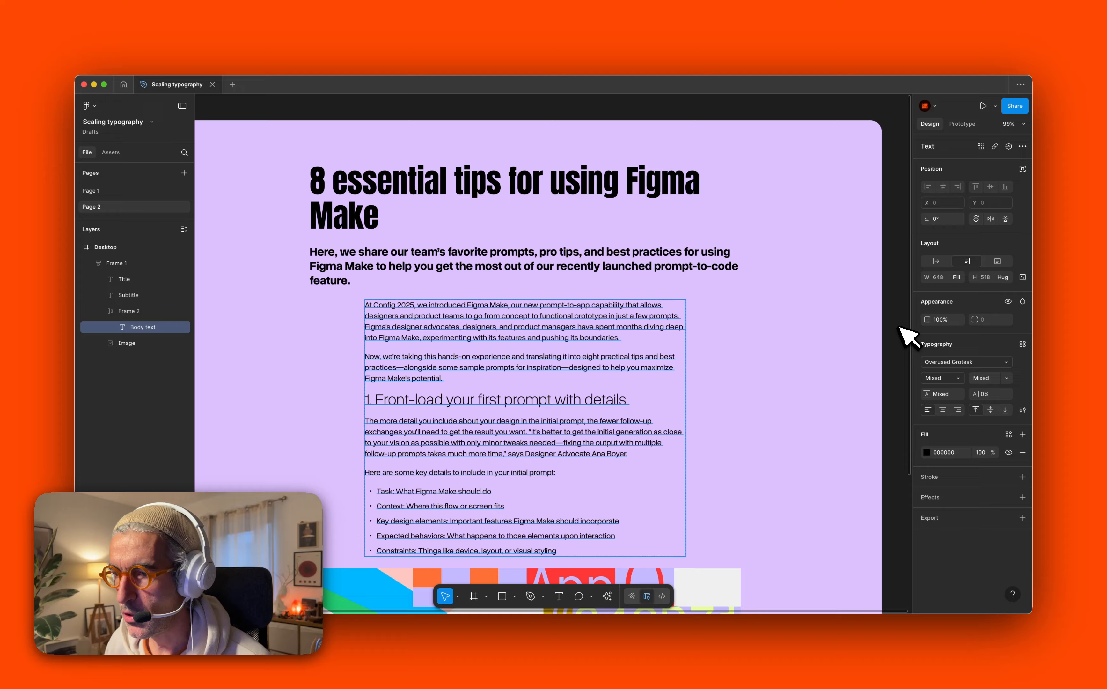
click(846, 358)
Make the line "Here are some key details to include in your initial prompt:" in the body text Bold.
scroll(798, 391, down, 5)
drag(818, 376, 670, 305)
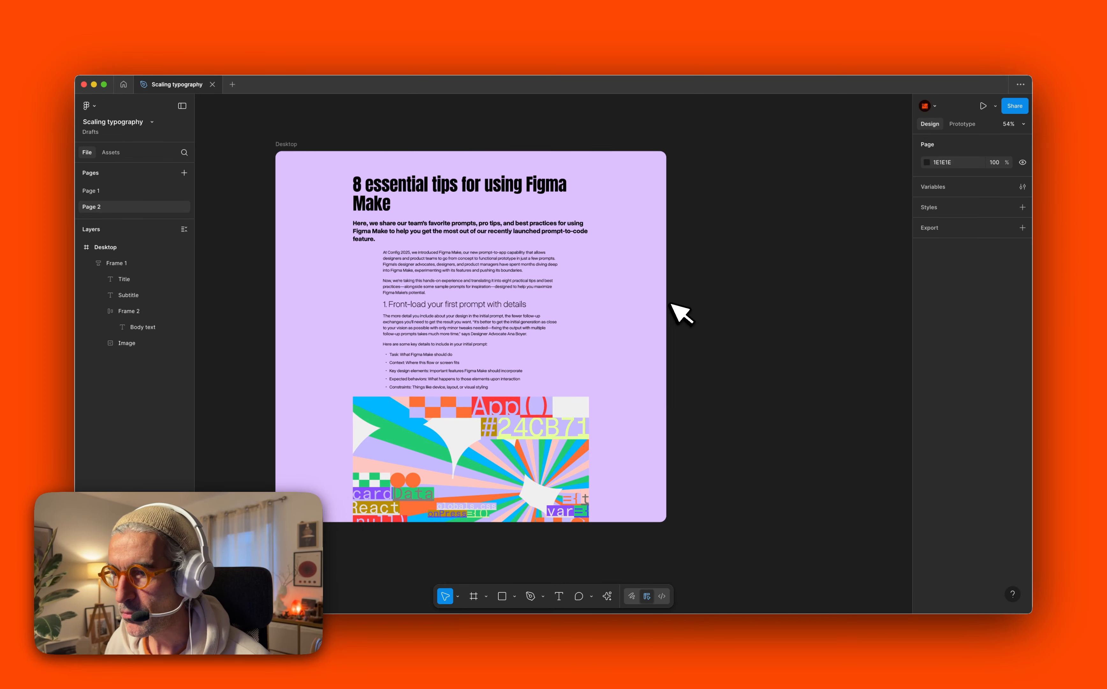
scroll(588, 299, up, 5)
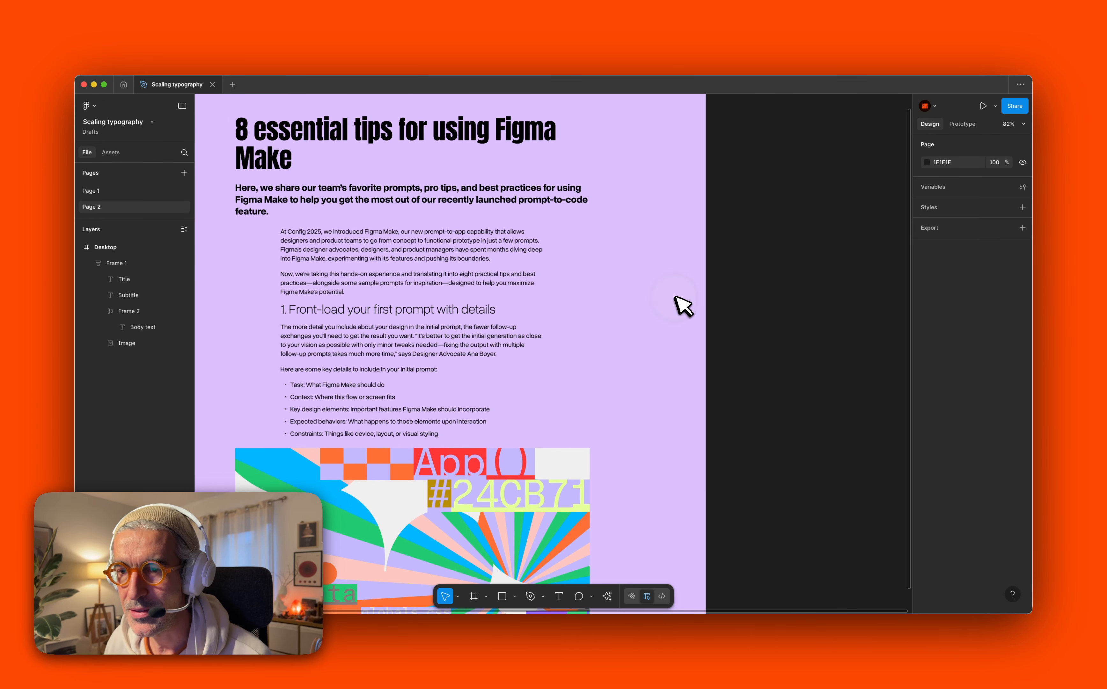
scroll(676, 298, left, 2)
click(470, 278)
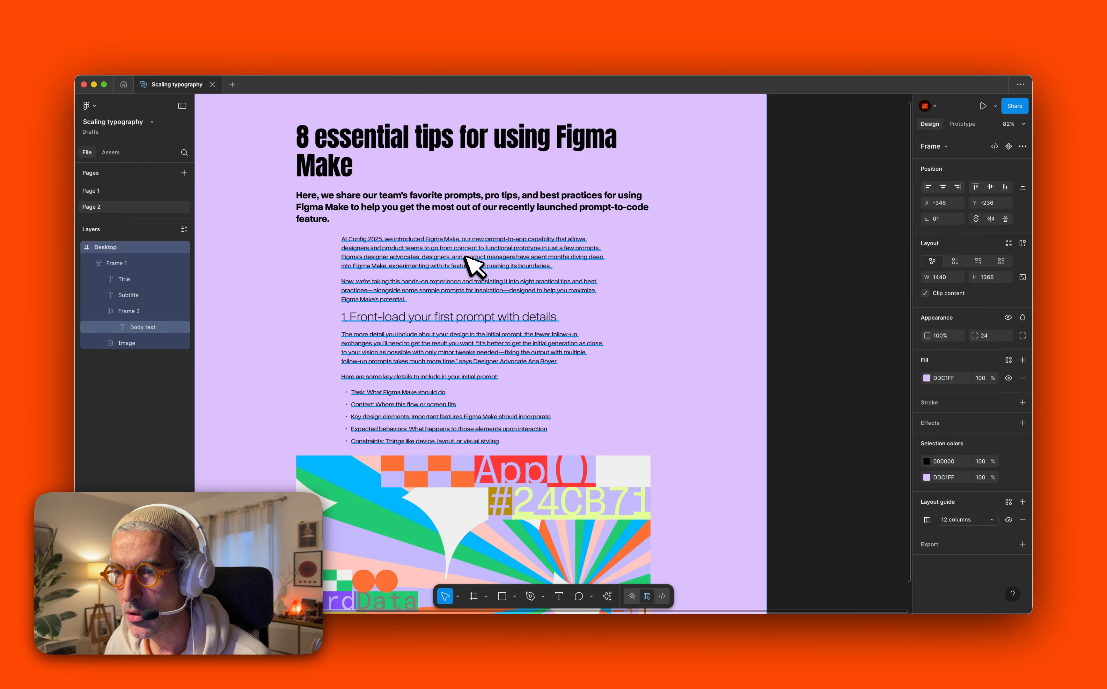
click(466, 258)
scroll(465, 257, up, 3)
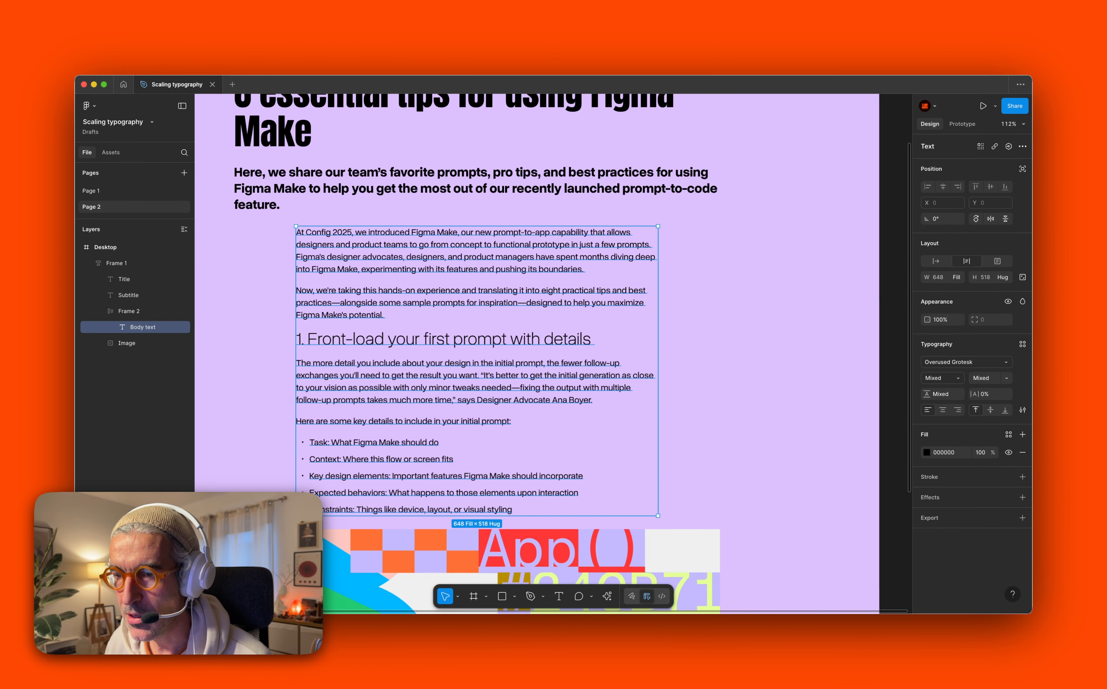
double_click(450, 424)
triple_click(472, 423)
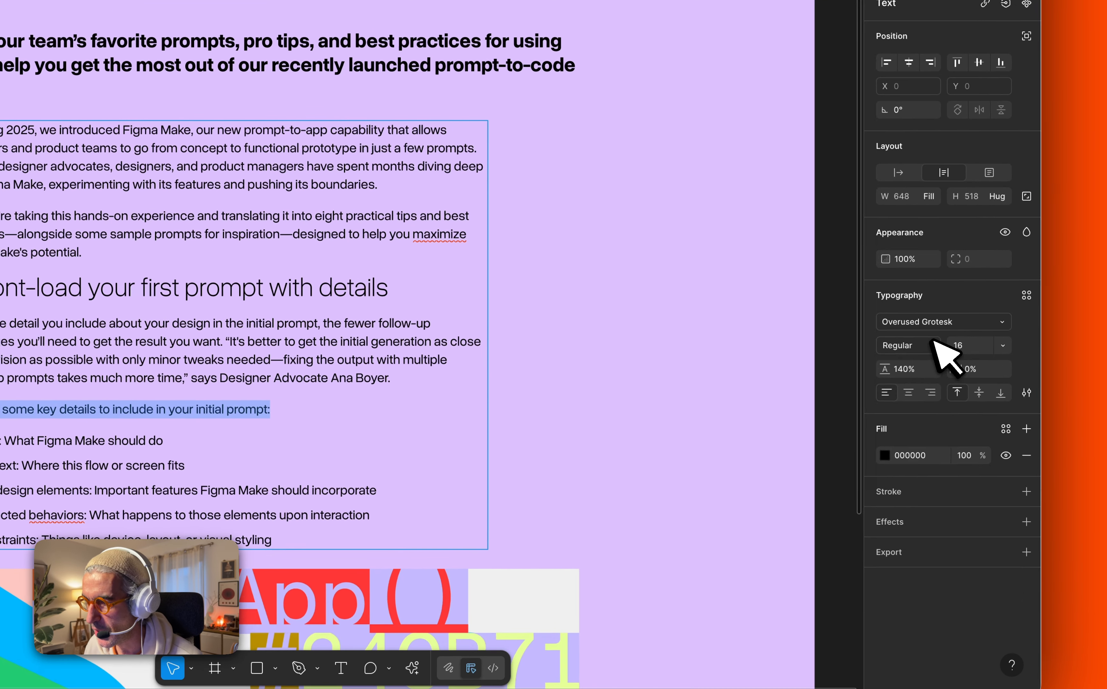
click(940, 377)
click(906, 400)
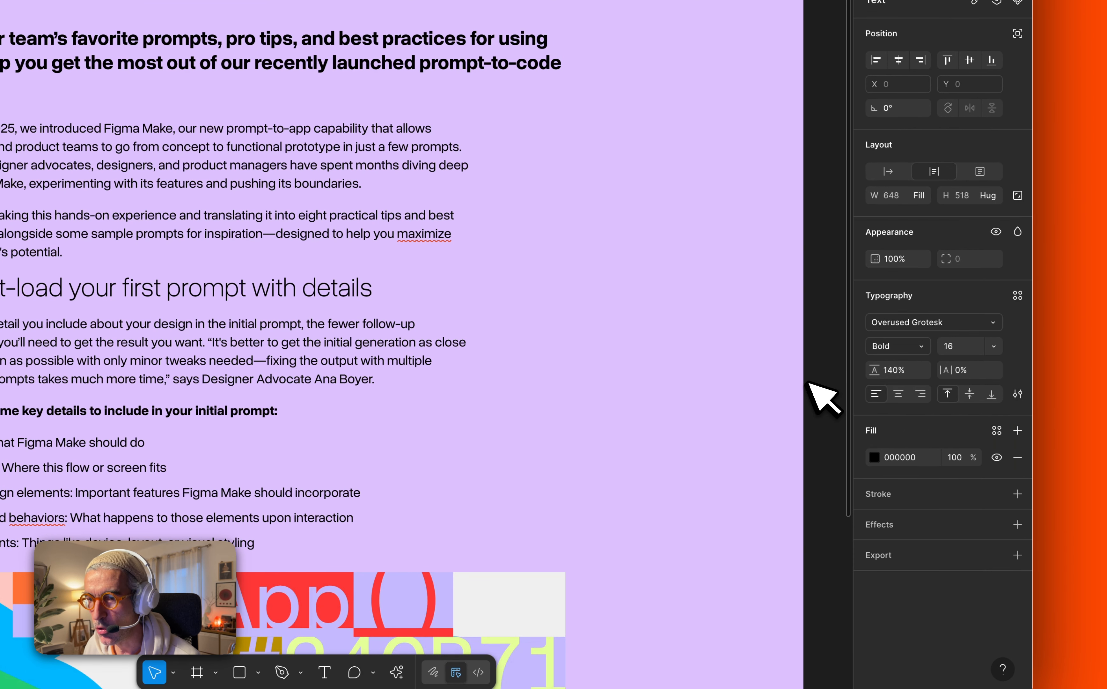
key(Escape)
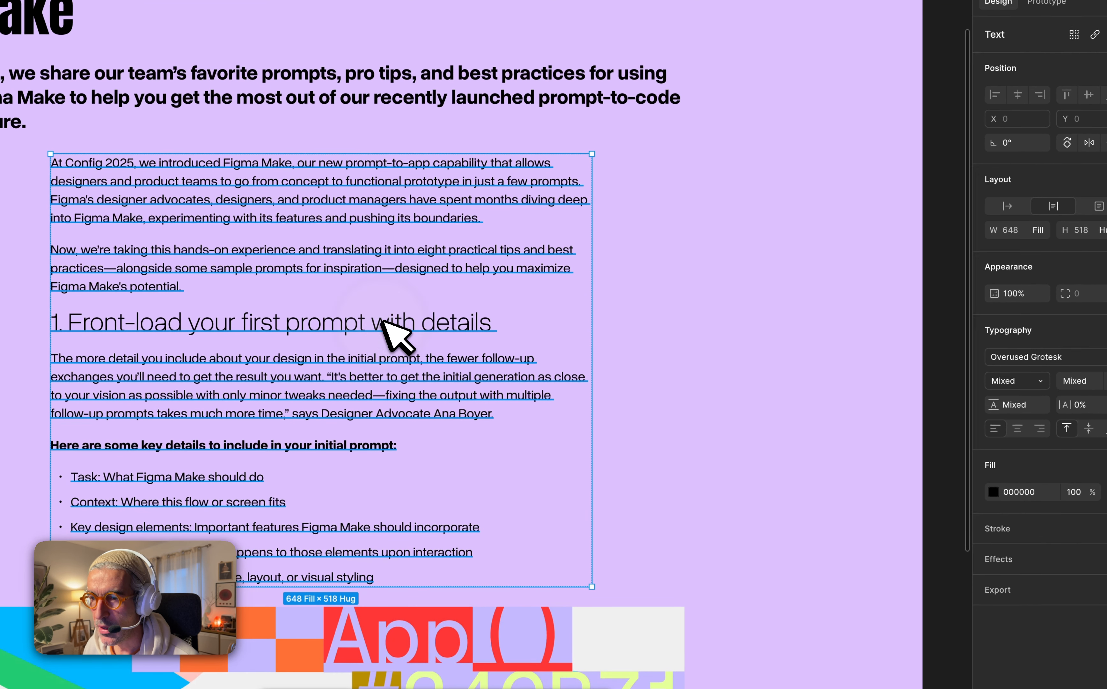
Change the "1. Front-load your first prompt with details" heading to Medium weight and set its letter spacing to -1%.
triple_click(350, 294)
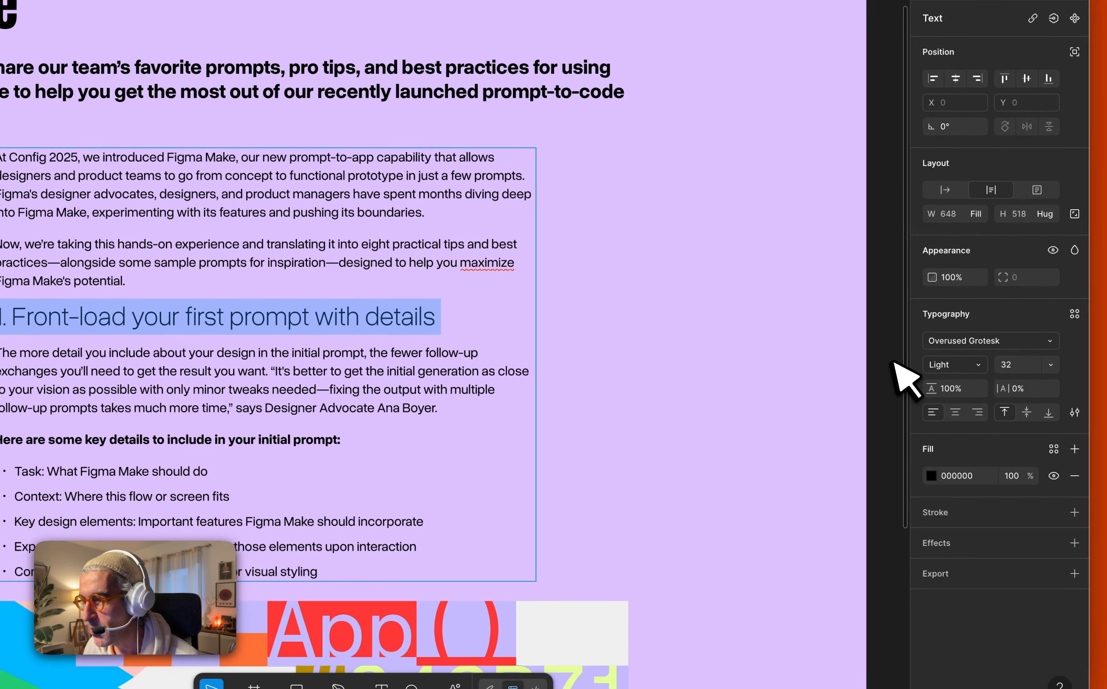
click(1013, 380)
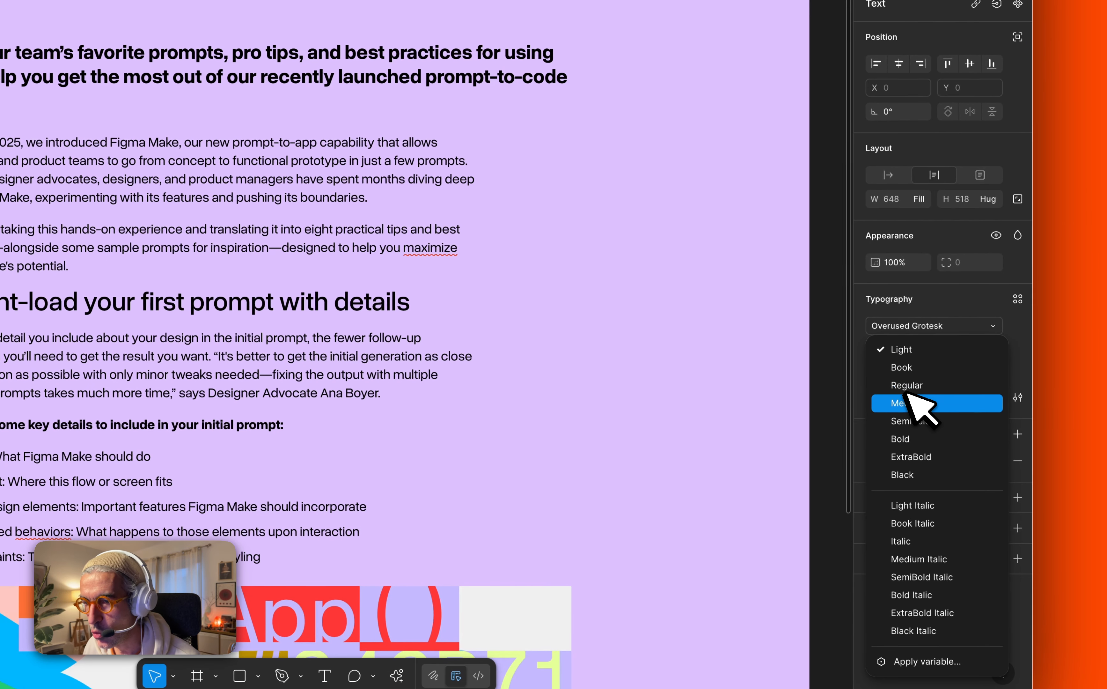
click(907, 395)
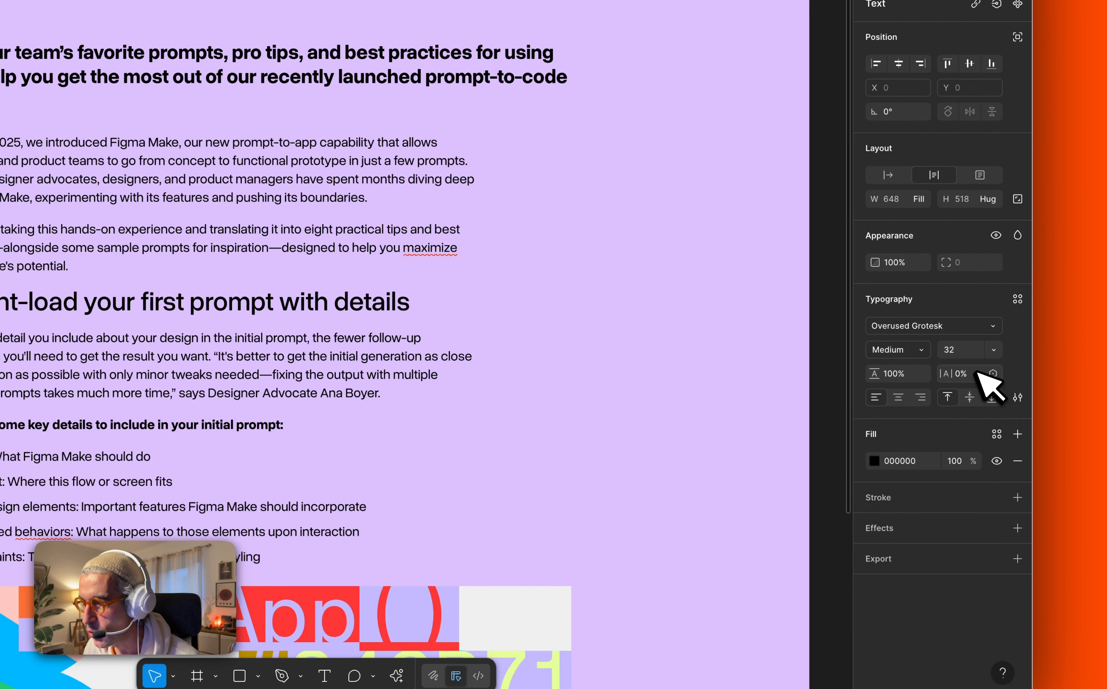
click(983, 373)
key(Down)
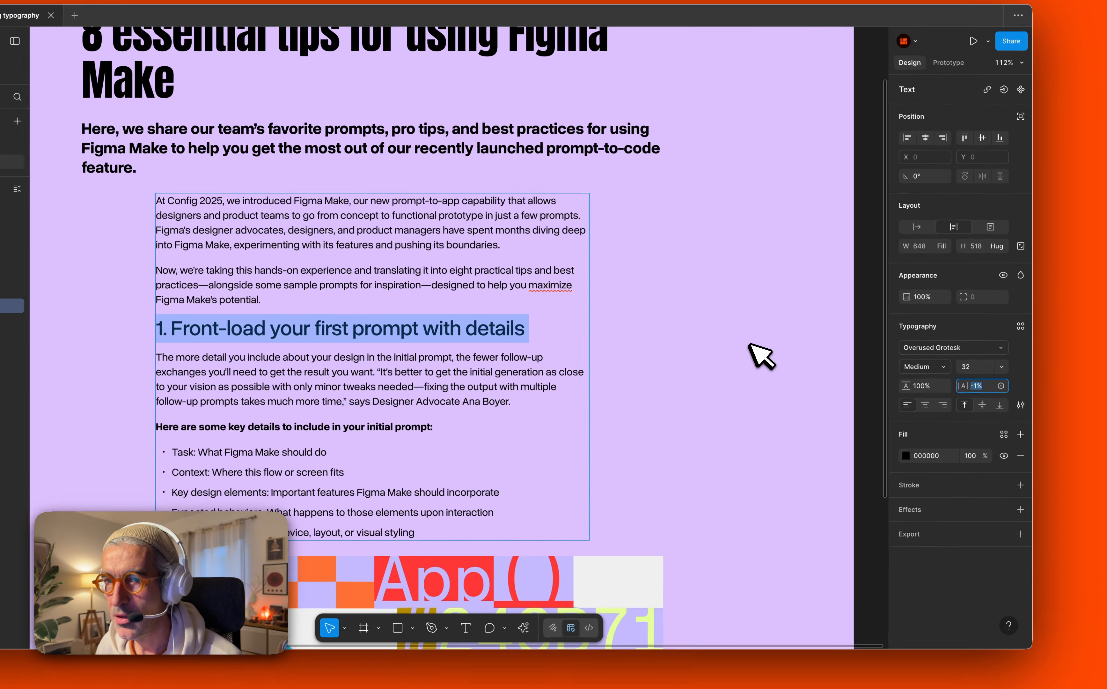
Leave text editing, deselect the body text and review the whole article layout.
key(Escape)
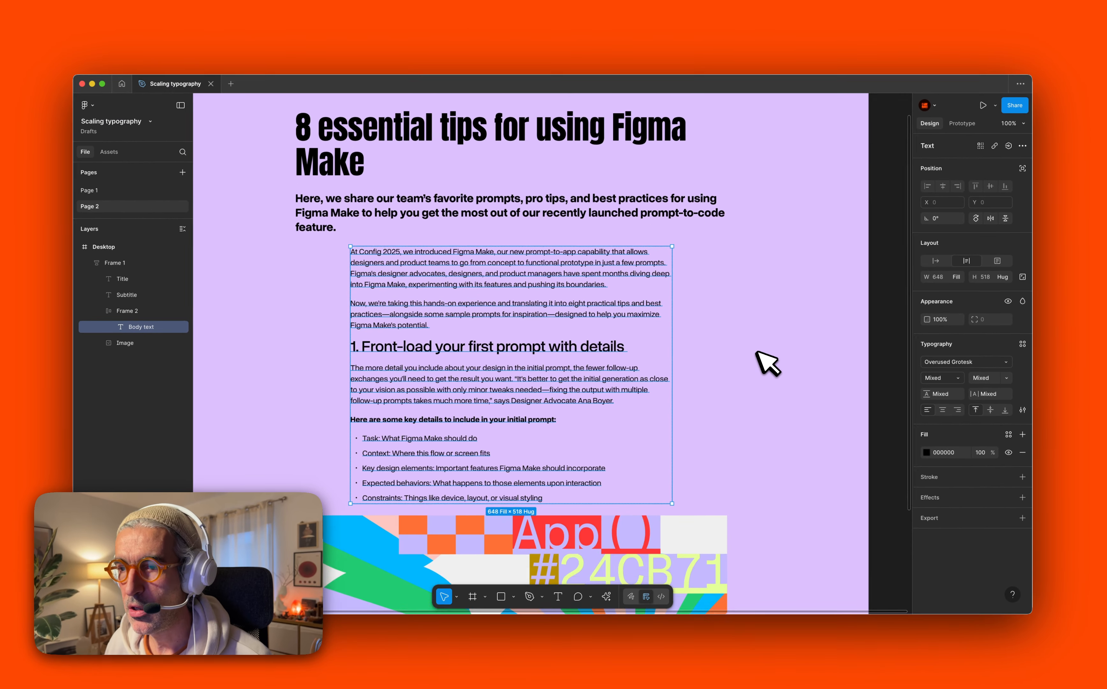
scroll(769, 363, down, 3)
click(782, 350)
scroll(797, 347, right, 2)
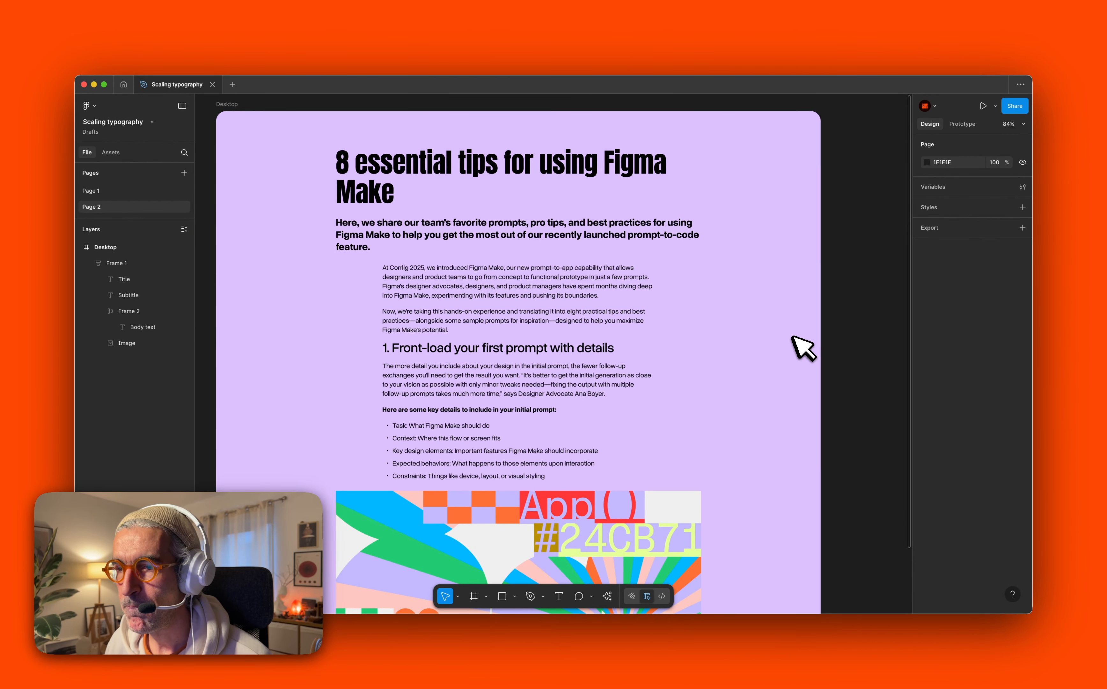
scroll(793, 337, left, 1)
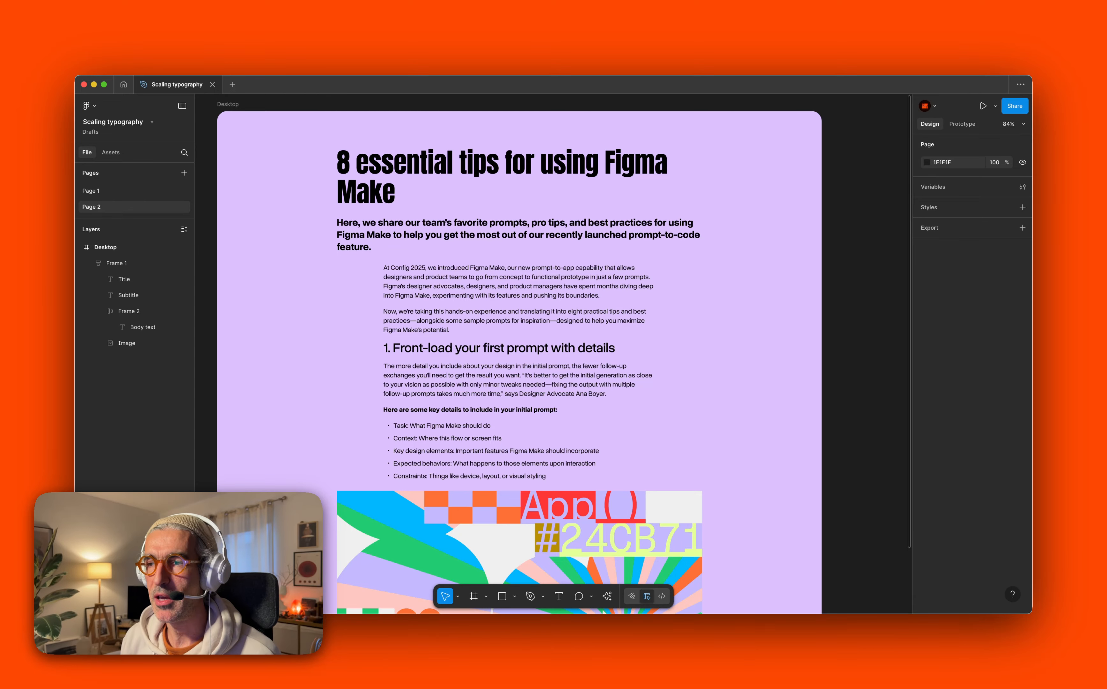
scroll(724, 315, down, 3)
scroll(774, 255, right, 3)
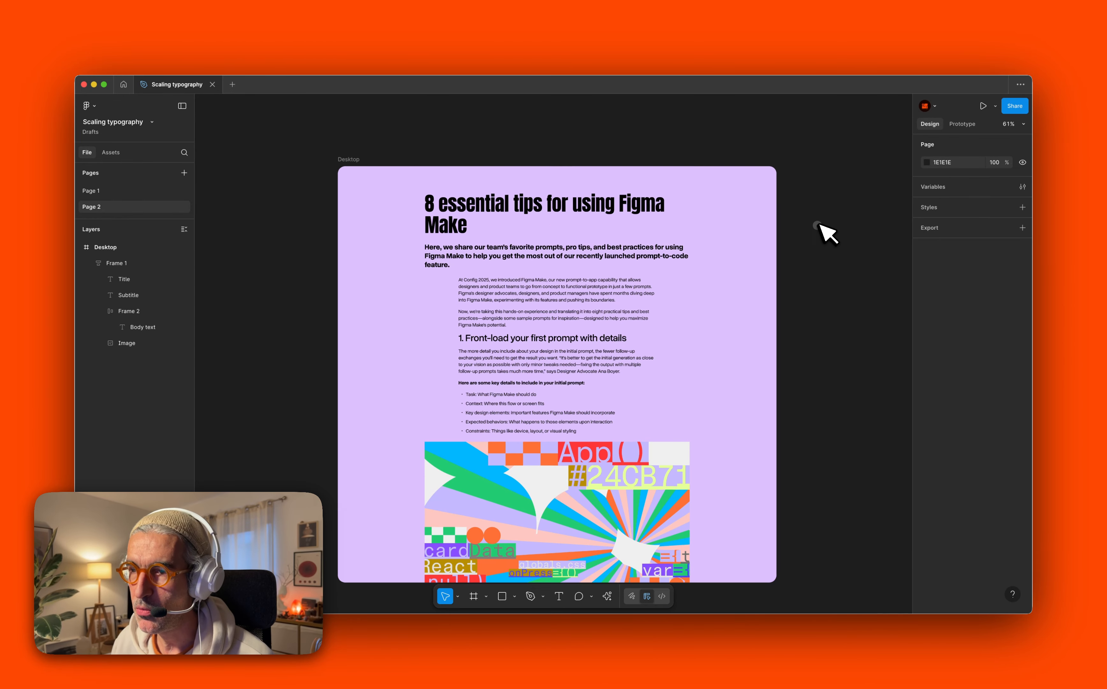
Copy the body text's opening words from "At Config 2025" through "designers" and paste them onto the empty canvas beside the article.
double_click(380, 310)
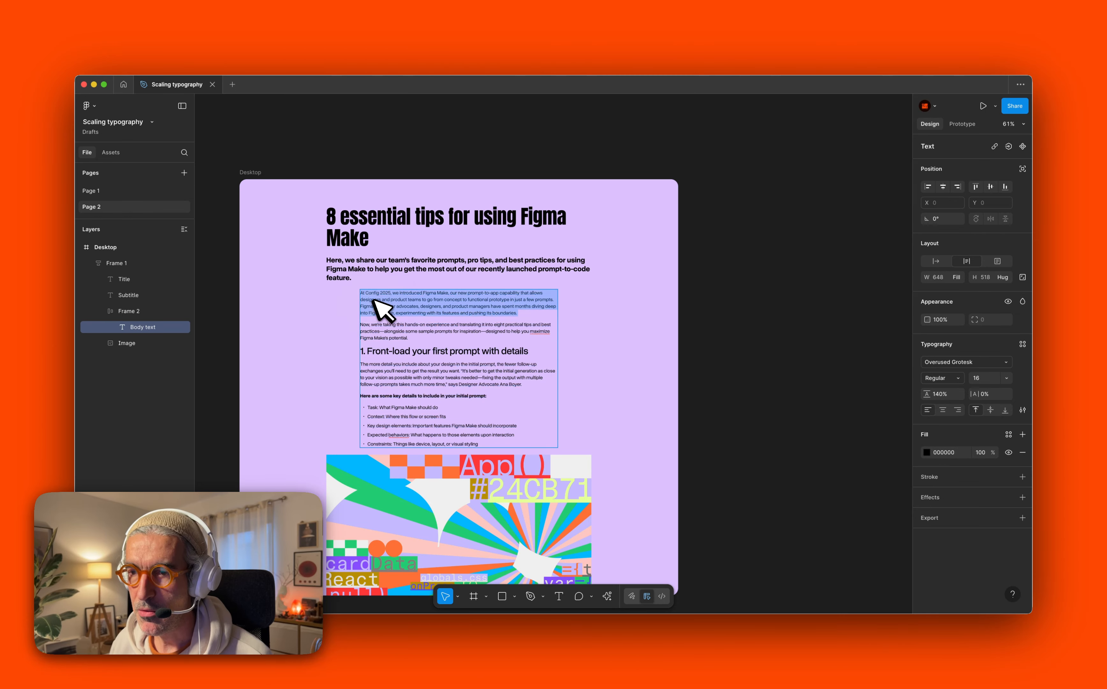
triple_click(380, 314)
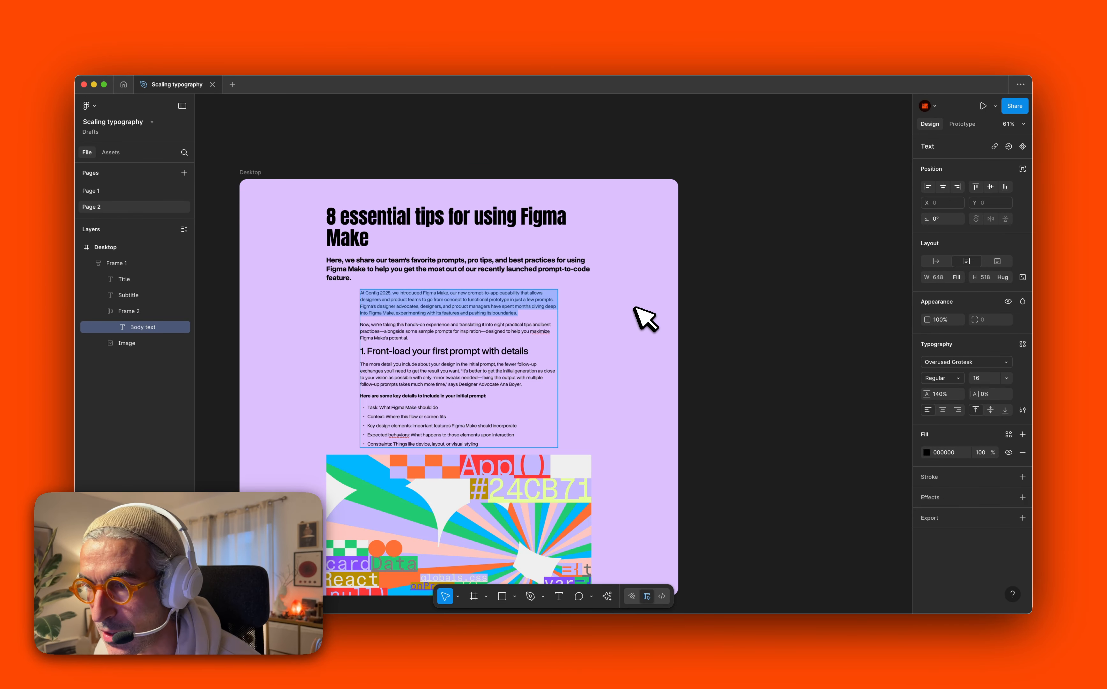
scroll(409, 296, up, 5)
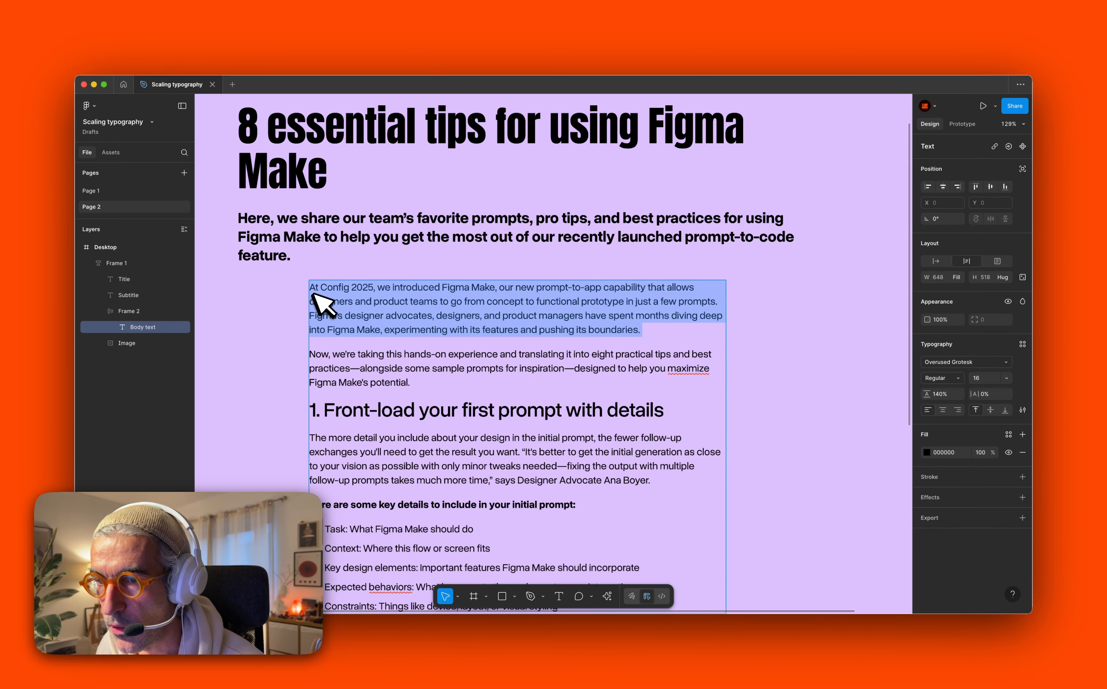
scroll(319, 292, up, 3)
drag(307, 288, 343, 300)
key(super+c)
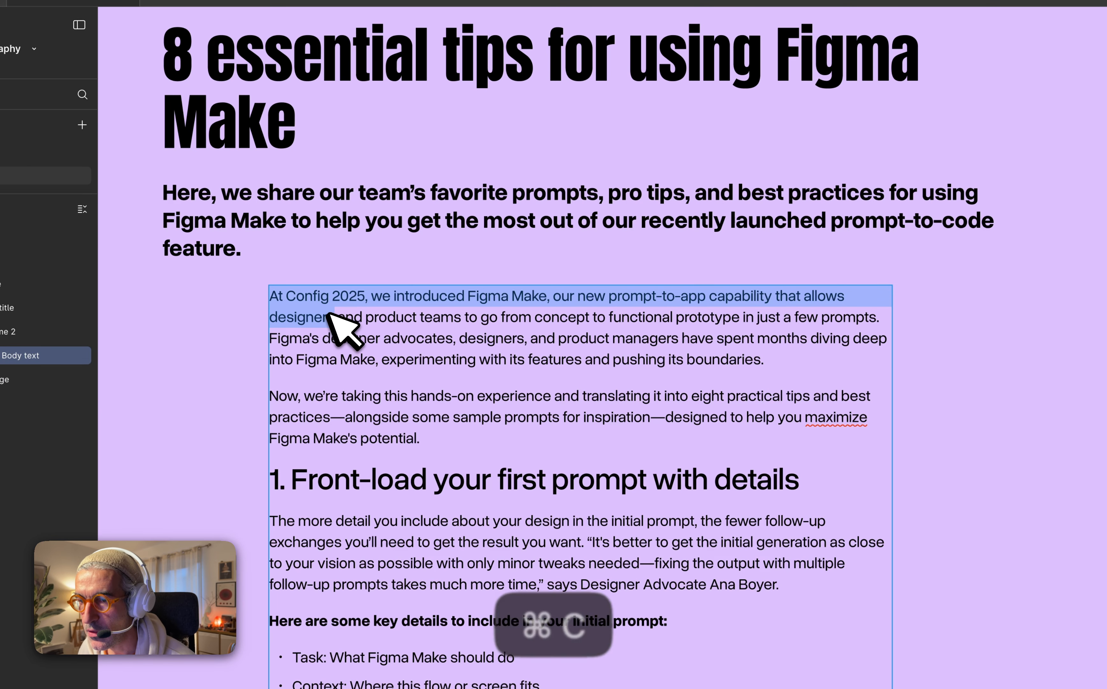
scroll(769, 376, down, 5)
key(Escape)
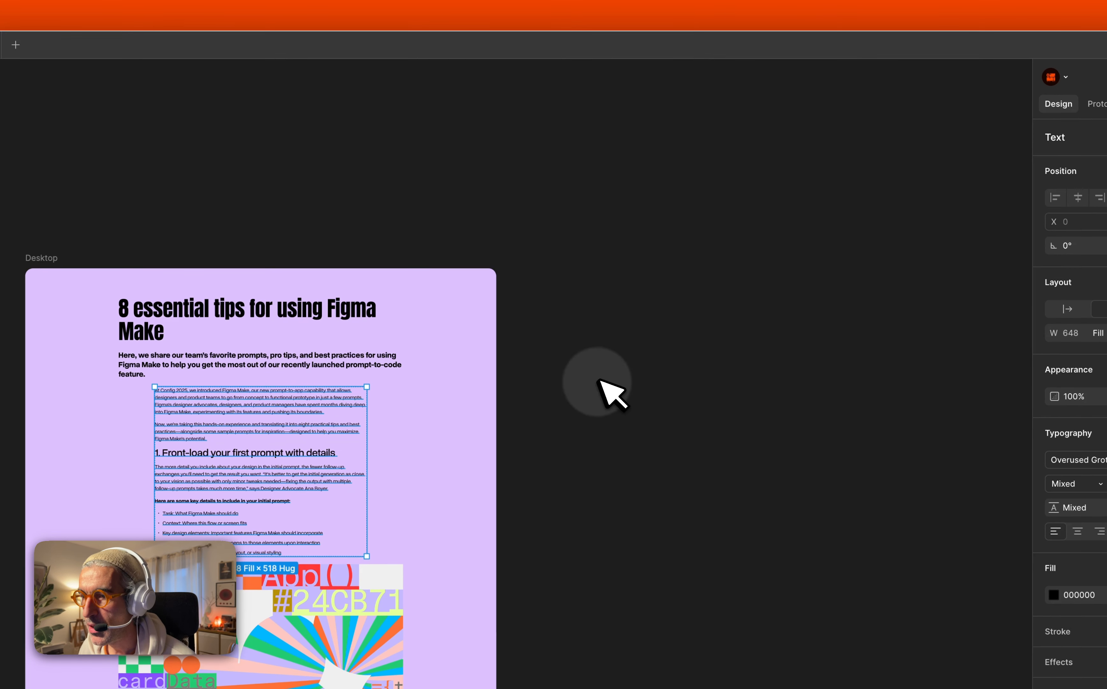
right_click(599, 381)
click(645, 384)
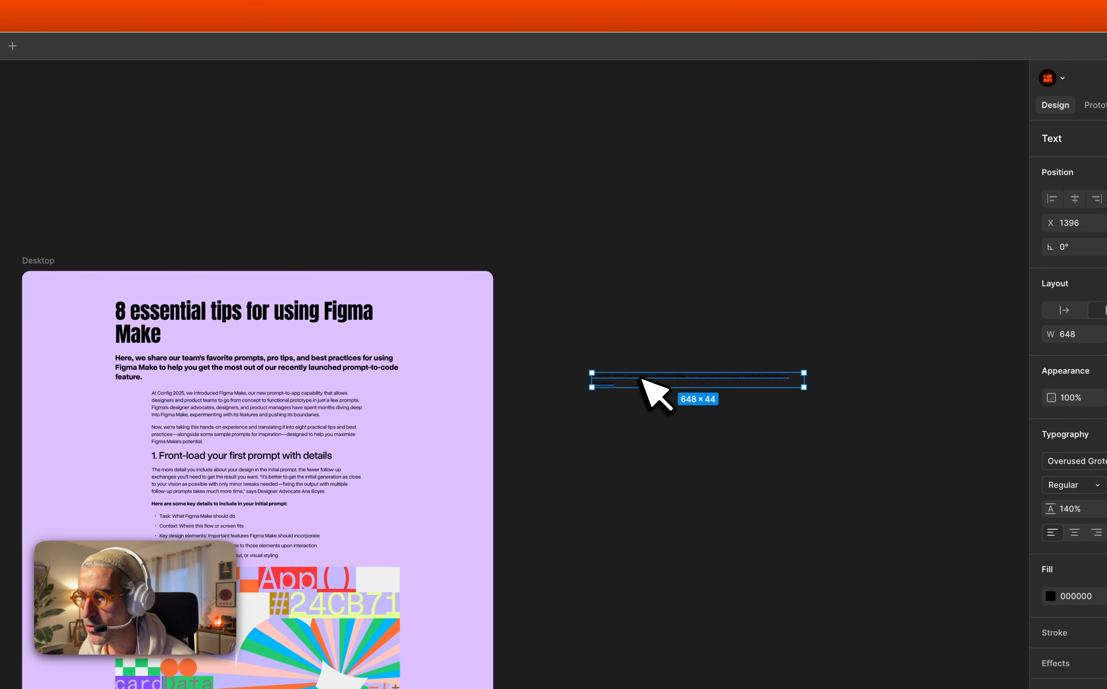
Give the pasted text the article's lilac background colour and narrow its box to about 292 wide.
key(i)
click(452, 435)
click(675, 267)
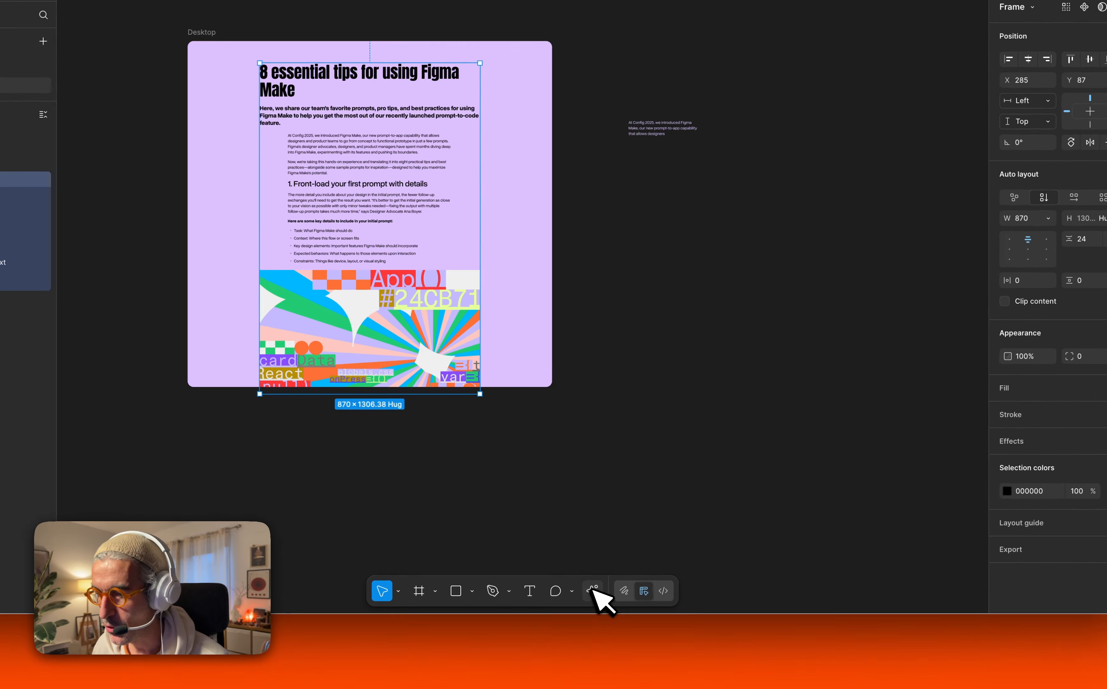
Run the Typescales plugin.
click(593, 590)
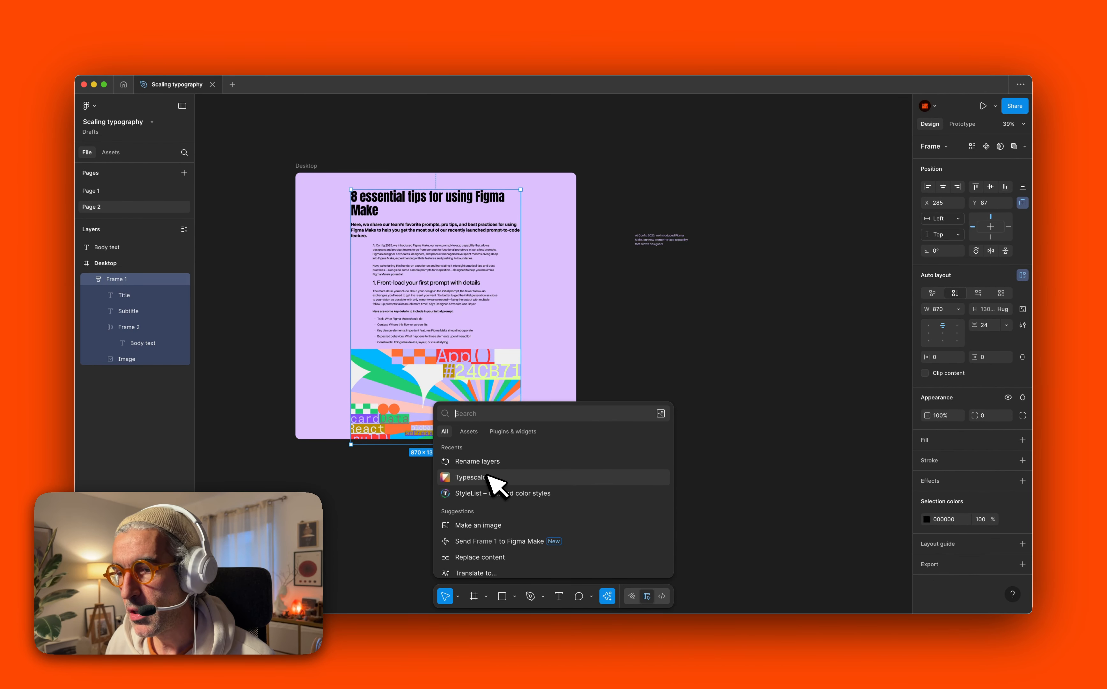
click(514, 431)
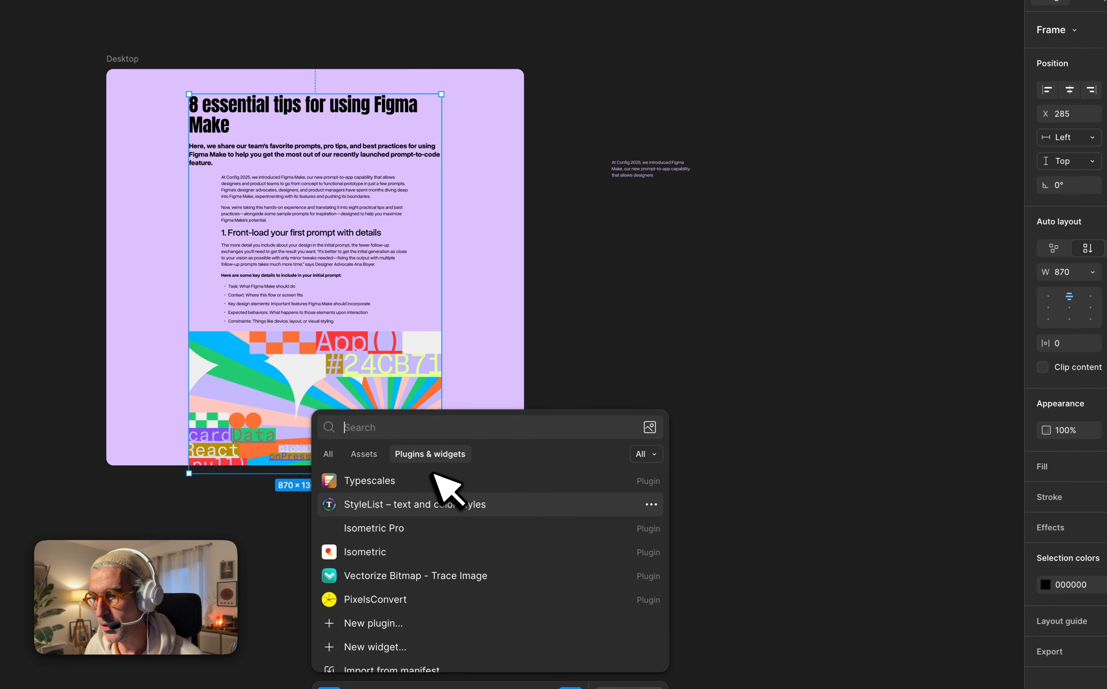
click(365, 480)
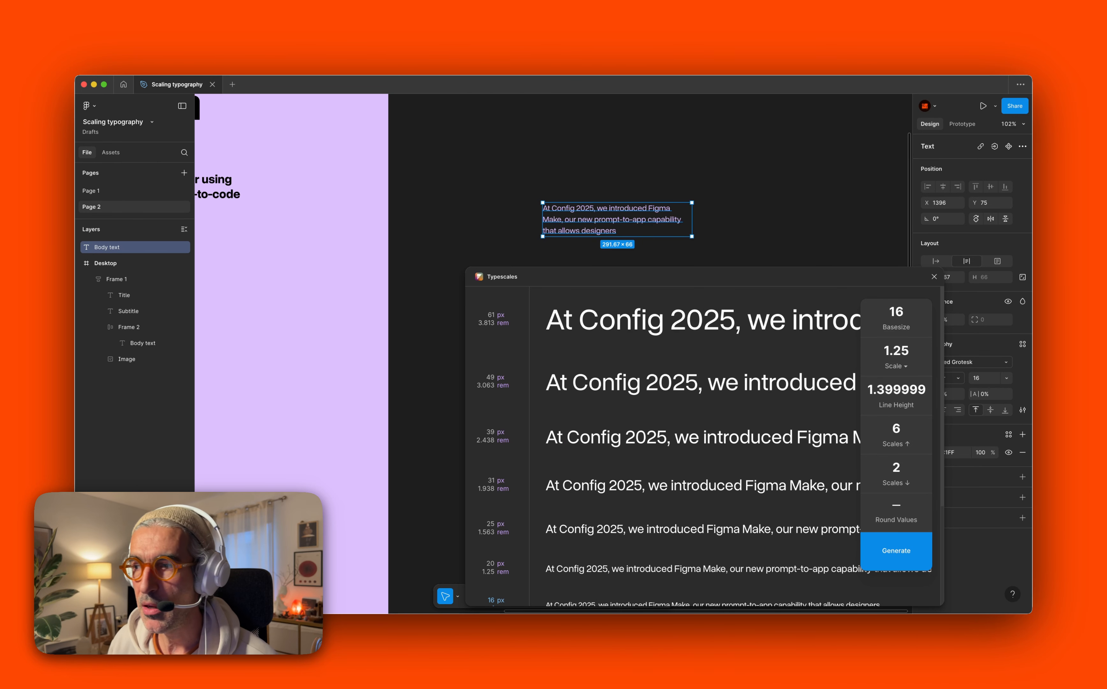
Try the Minor Third scale (1.2) with 2 upward and 2 downward scale steps.
click(908, 366)
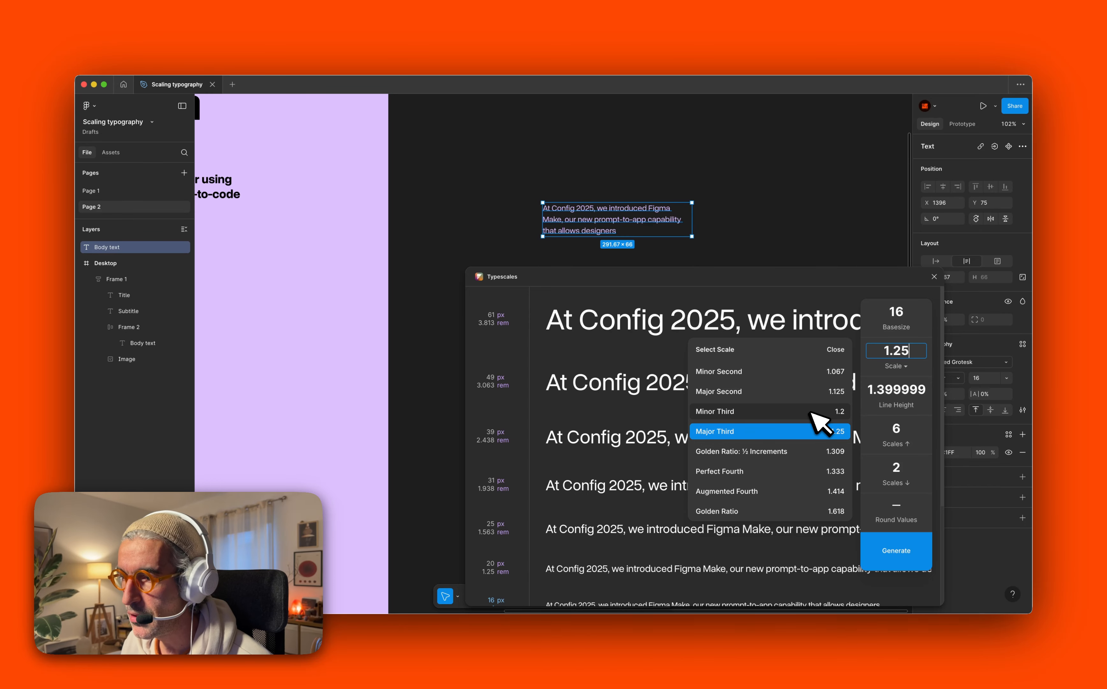
click(750, 412)
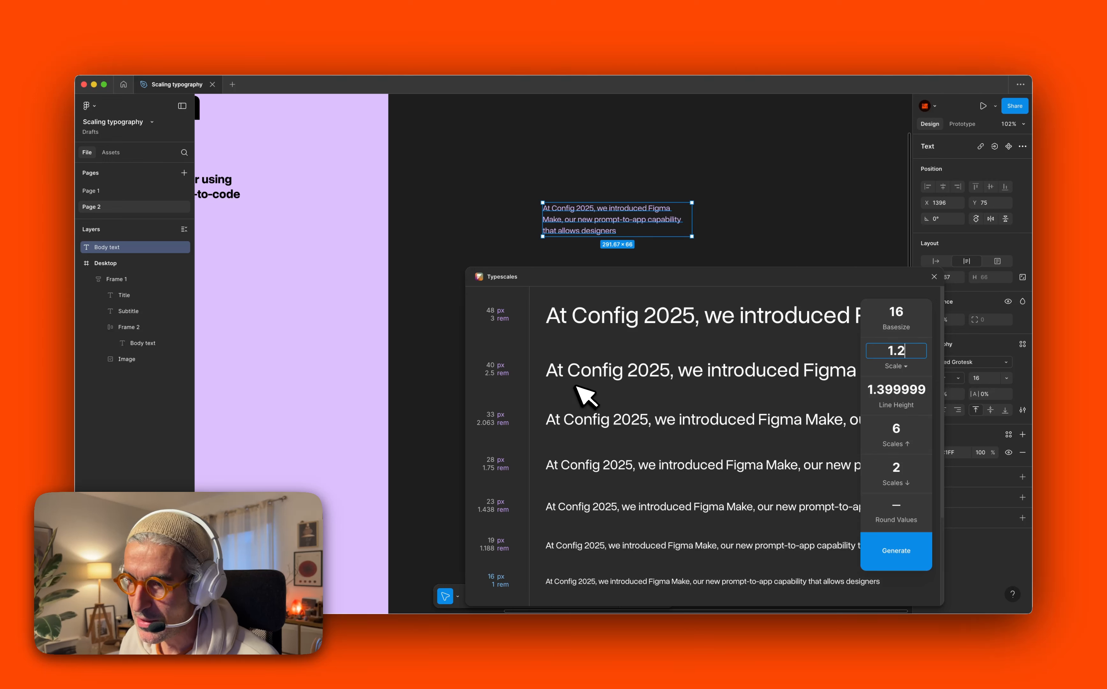
click(900, 428)
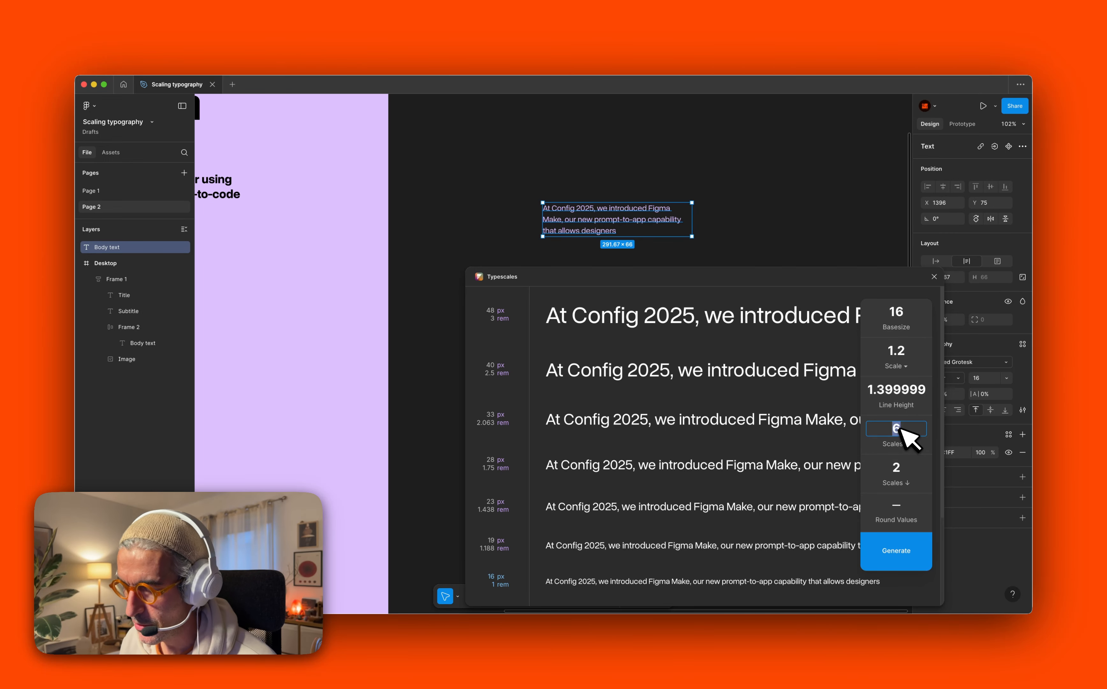
text(2)
click(913, 469)
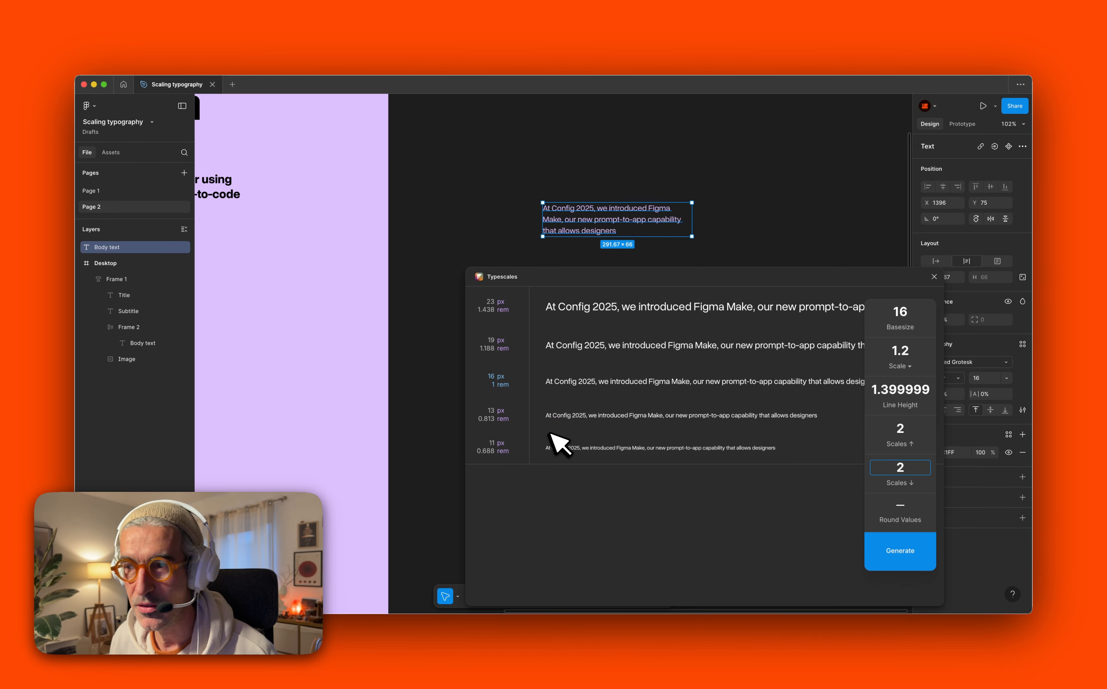
Compare the Perfect Fourth and Golden Ratio scales, and settle on Perfect Fourth (1.333).
click(907, 367)
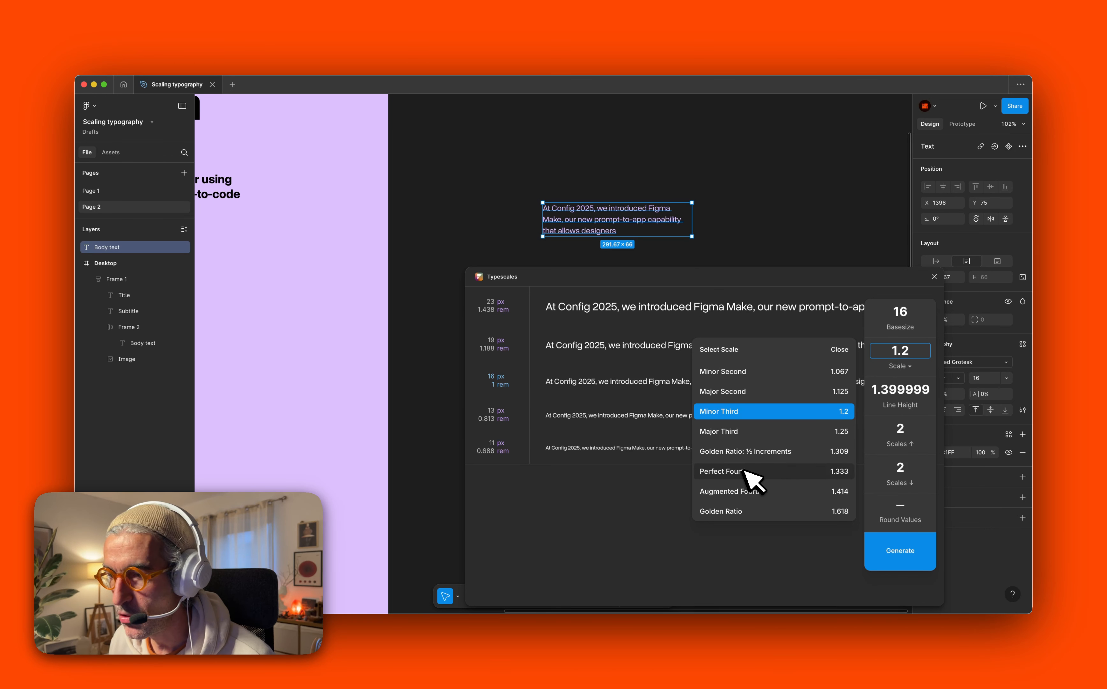
click(756, 473)
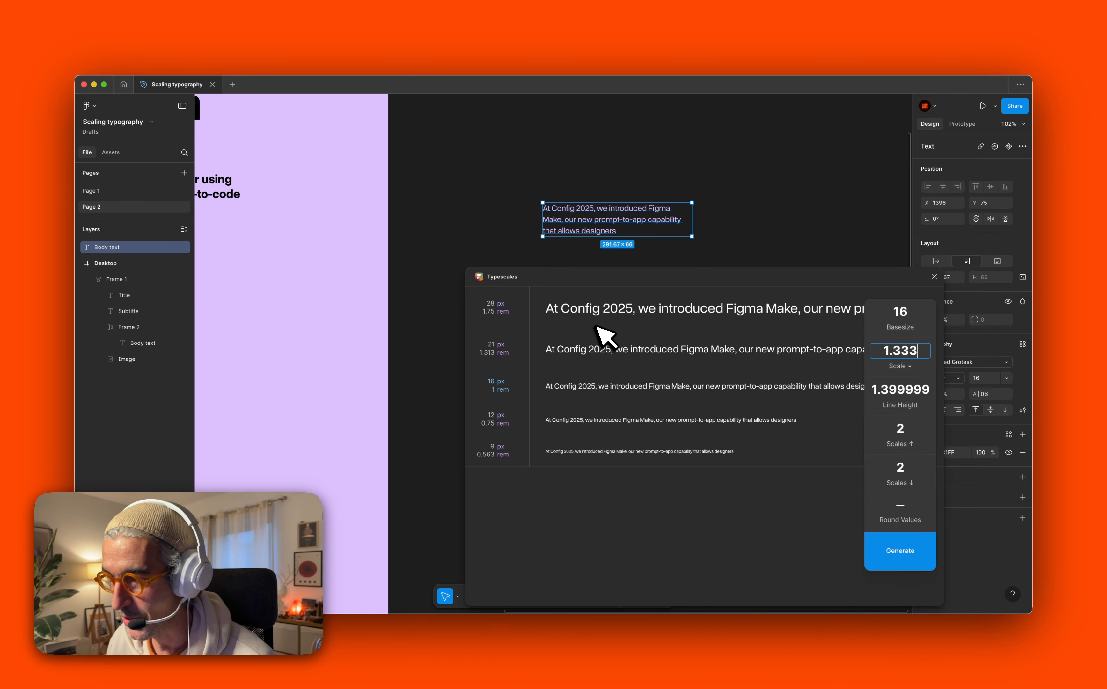
click(897, 366)
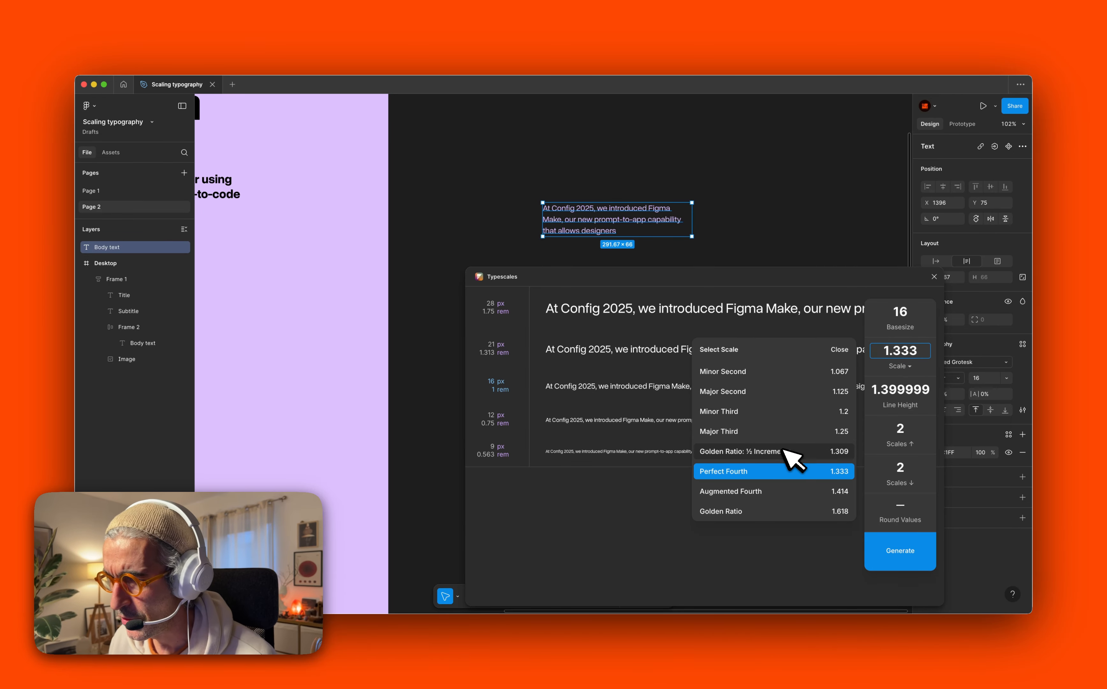
click(734, 511)
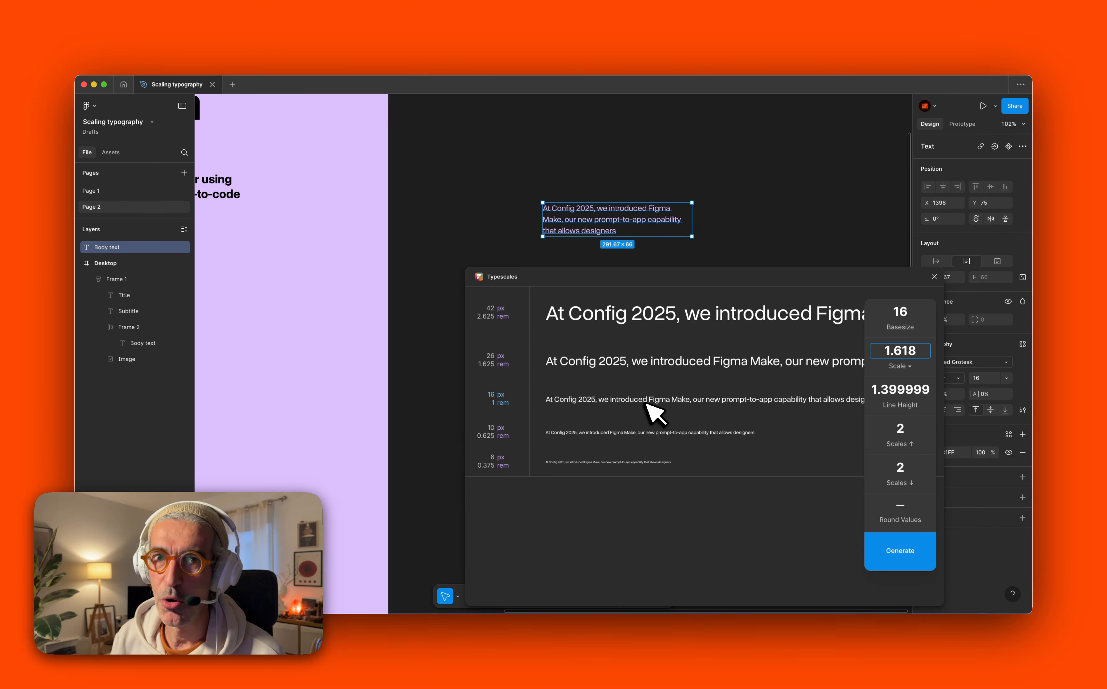
click(909, 367)
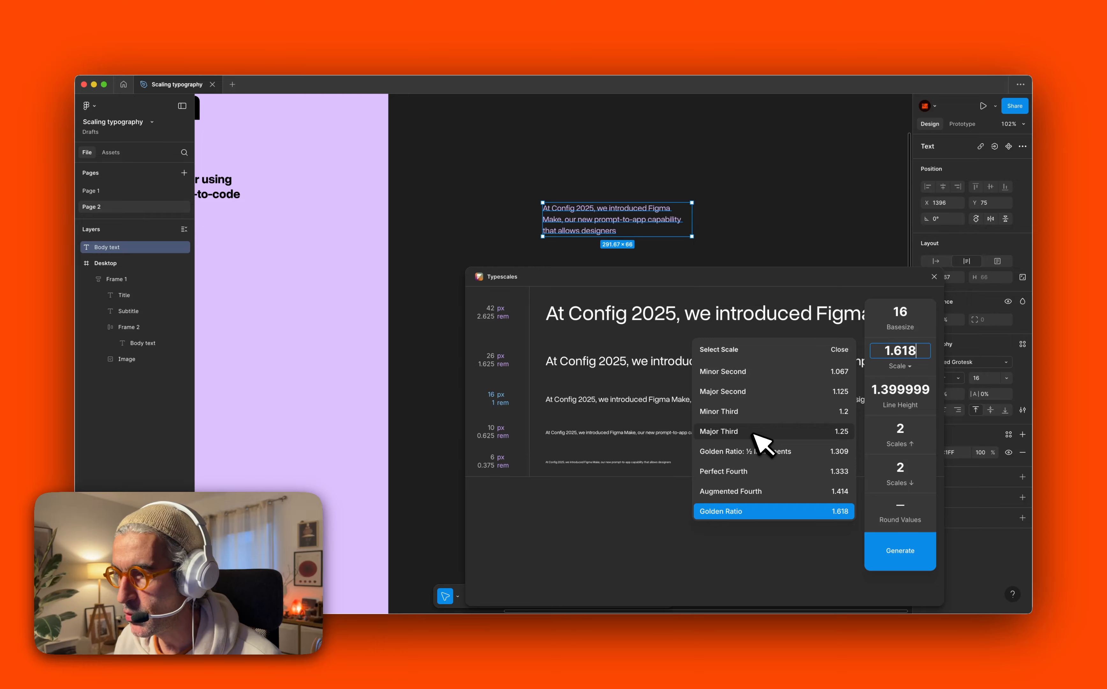
click(761, 470)
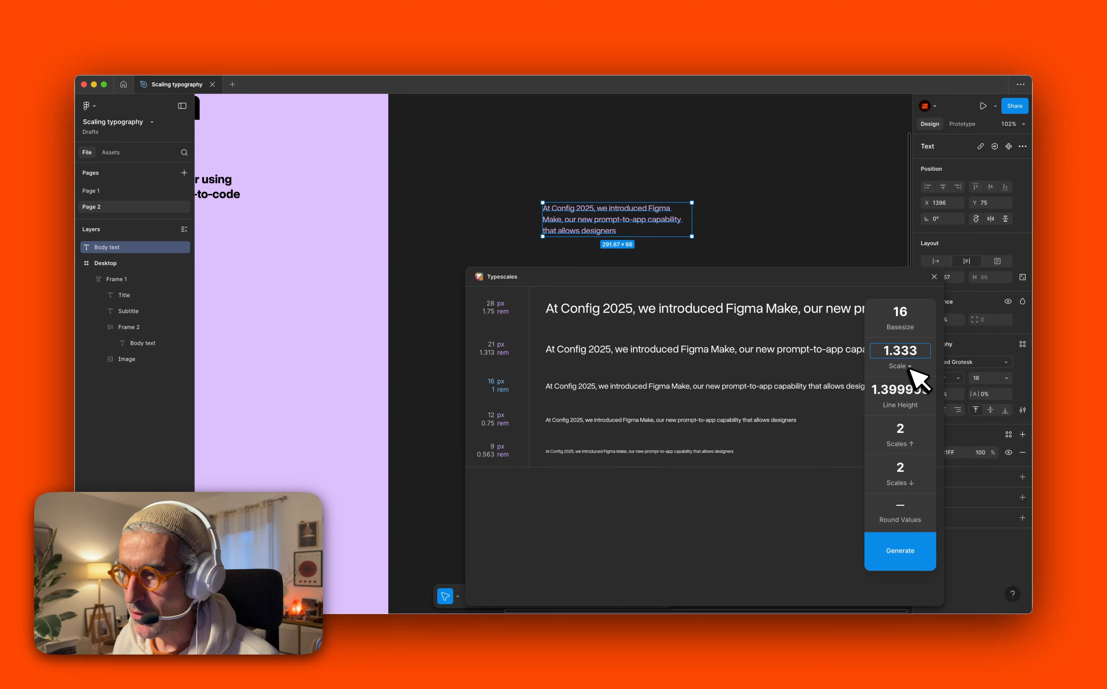
Set the type scale's line height to 1.4 and its number of upward steps to 4.
click(901, 391)
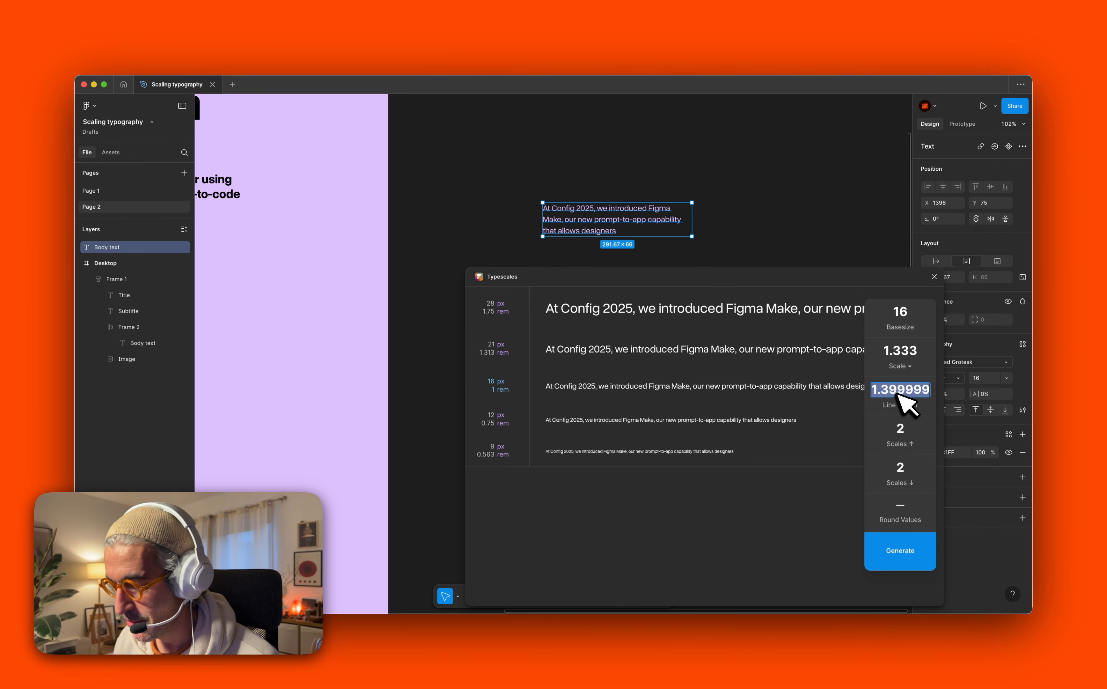
text(1.4)
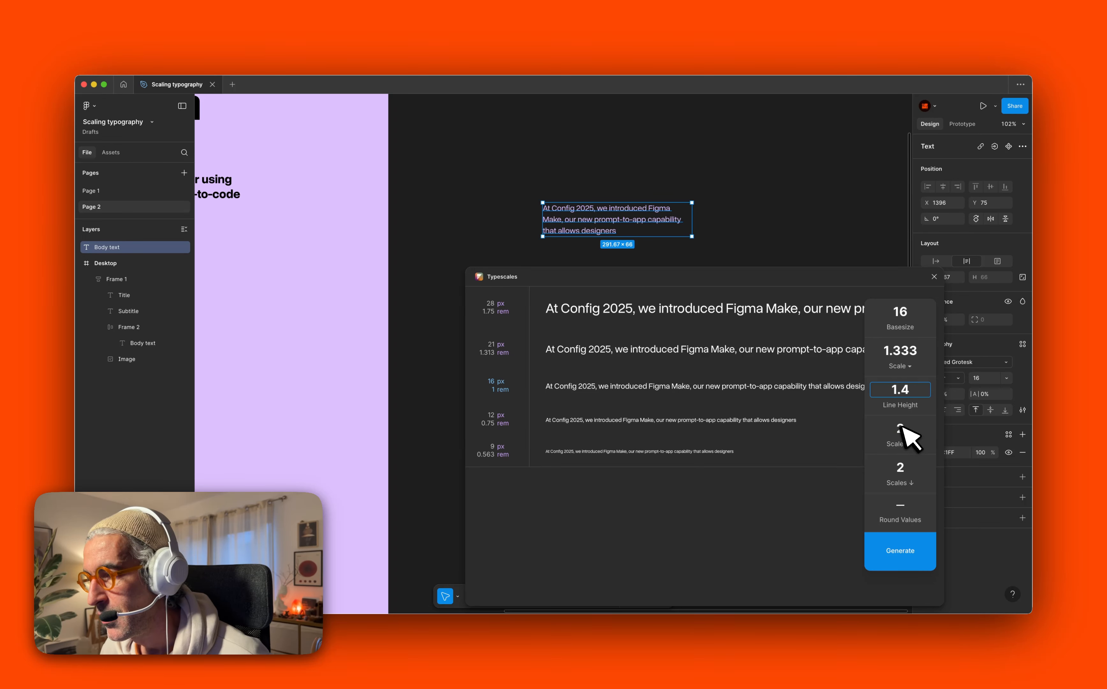
text(4)
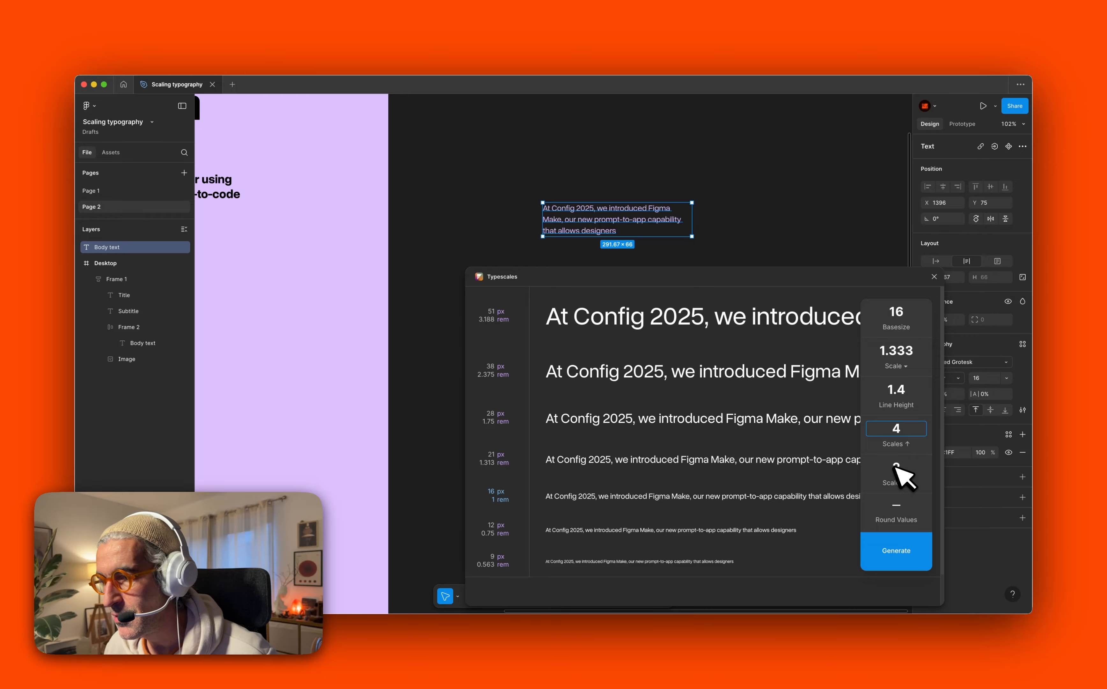
scroll(667, 474, down, 2)
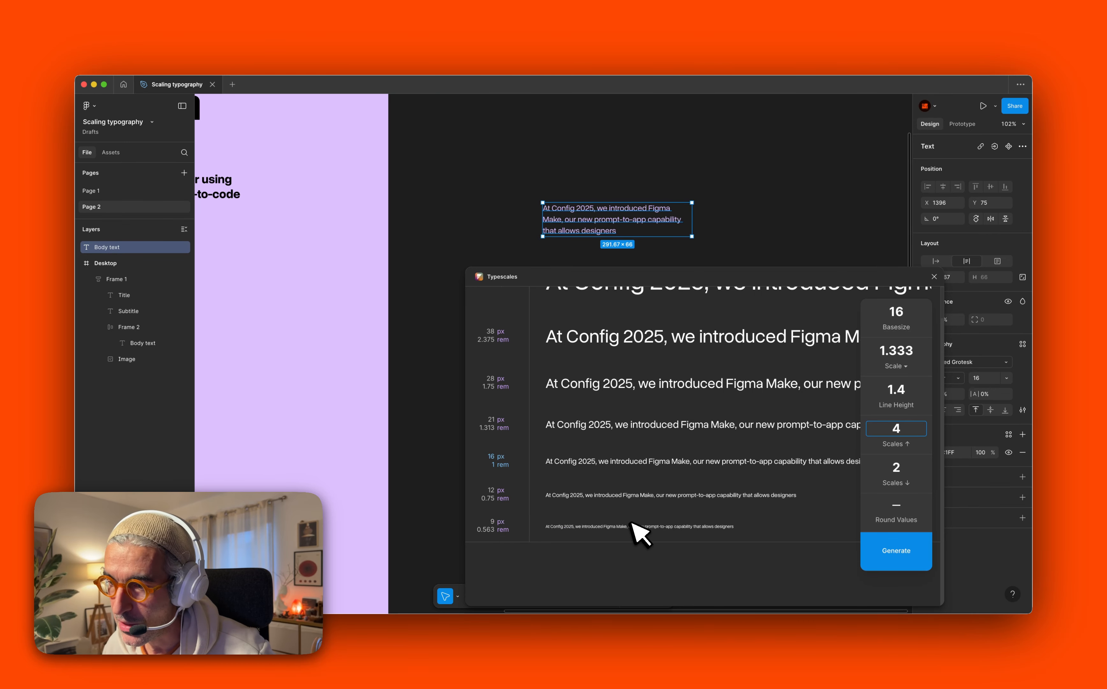
Preview the sizes unrounded, restore value rounding and generate the type scale on the canvas.
click(896, 513)
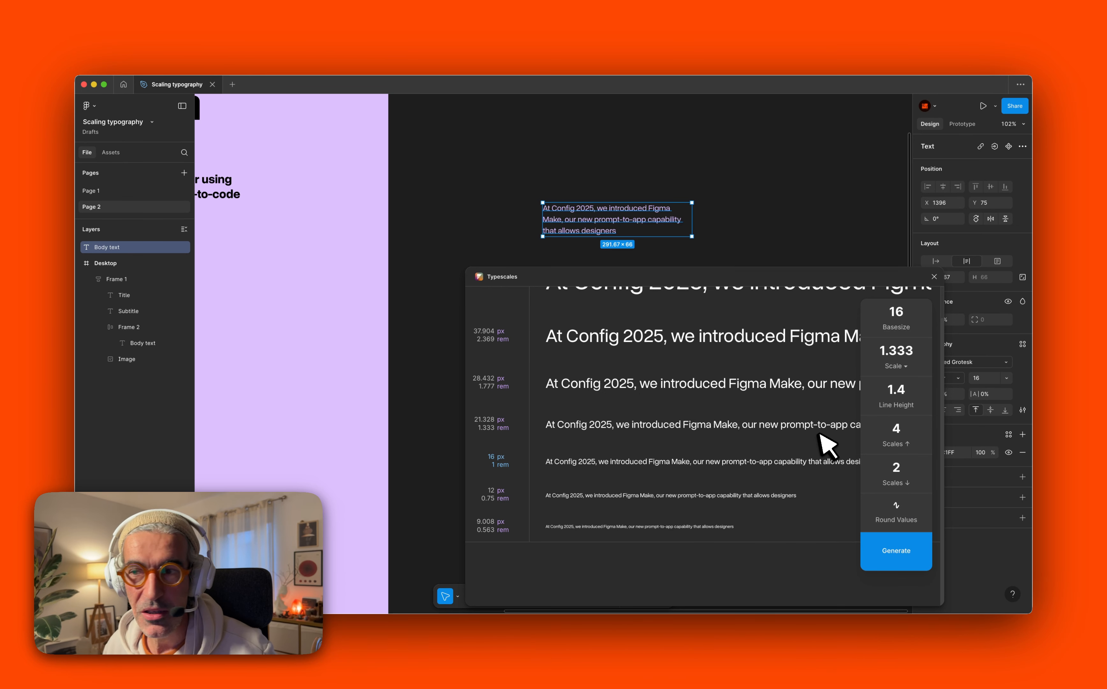
click(901, 504)
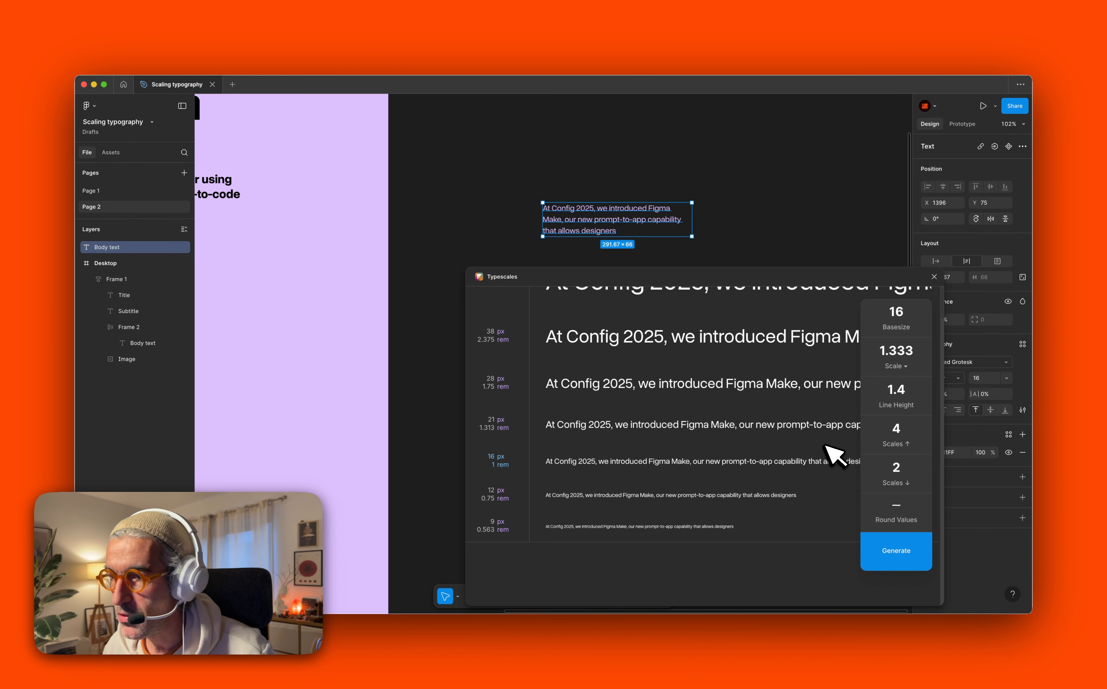
click(905, 549)
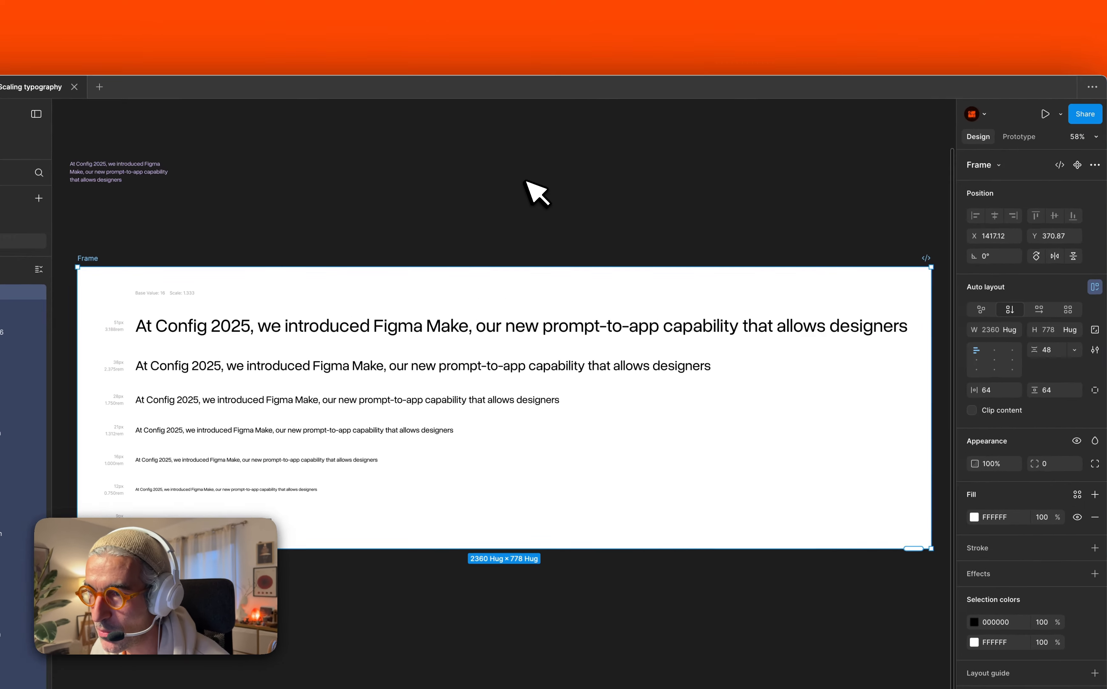
Narrow the largest sample text in the generated scale so it wraps onto three lines, then deselect it.
click(588, 175)
click(592, 272)
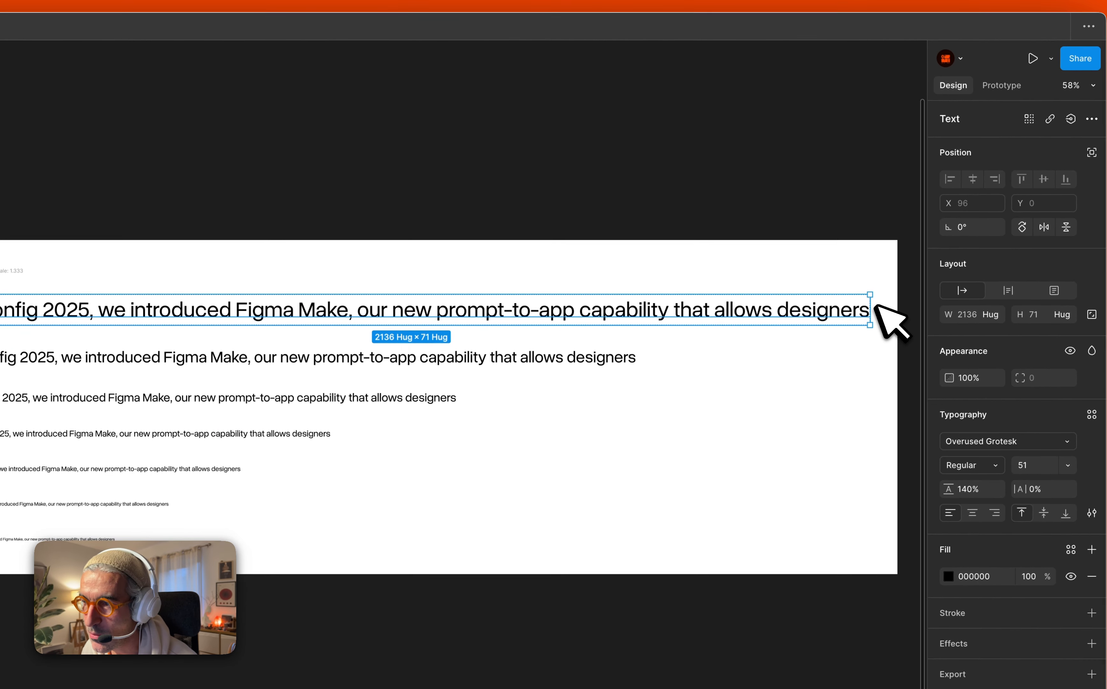
drag(939, 372, 517, 367)
drag(449, 305, 400, 304)
click(244, 148)
scroll(231, 158, down, 1)
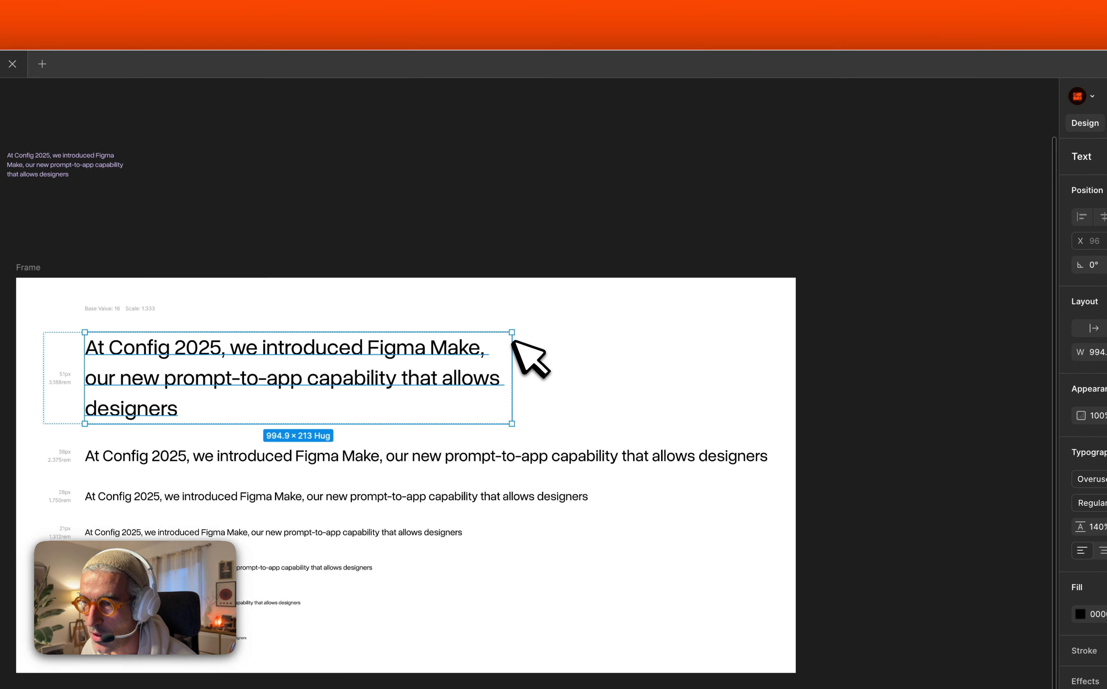
Copy the text properties of the article's title and paste them onto the 51px sample in the type scale.
scroll(447, 222, down, 3)
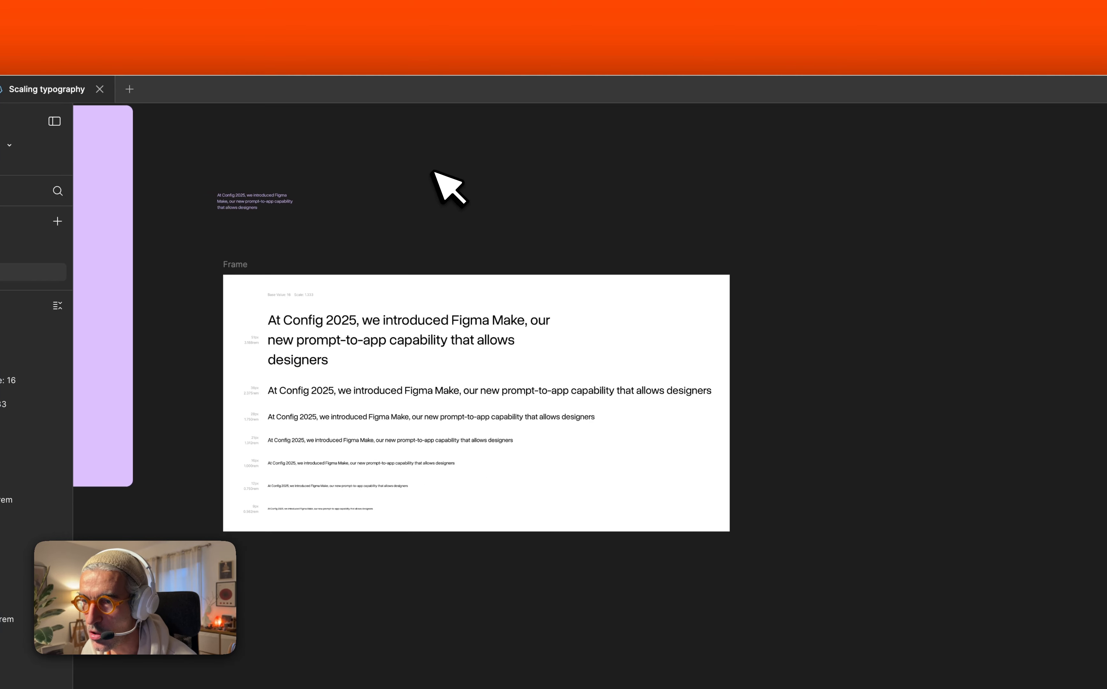
drag(435, 173, 766, 267)
double_click(233, 241)
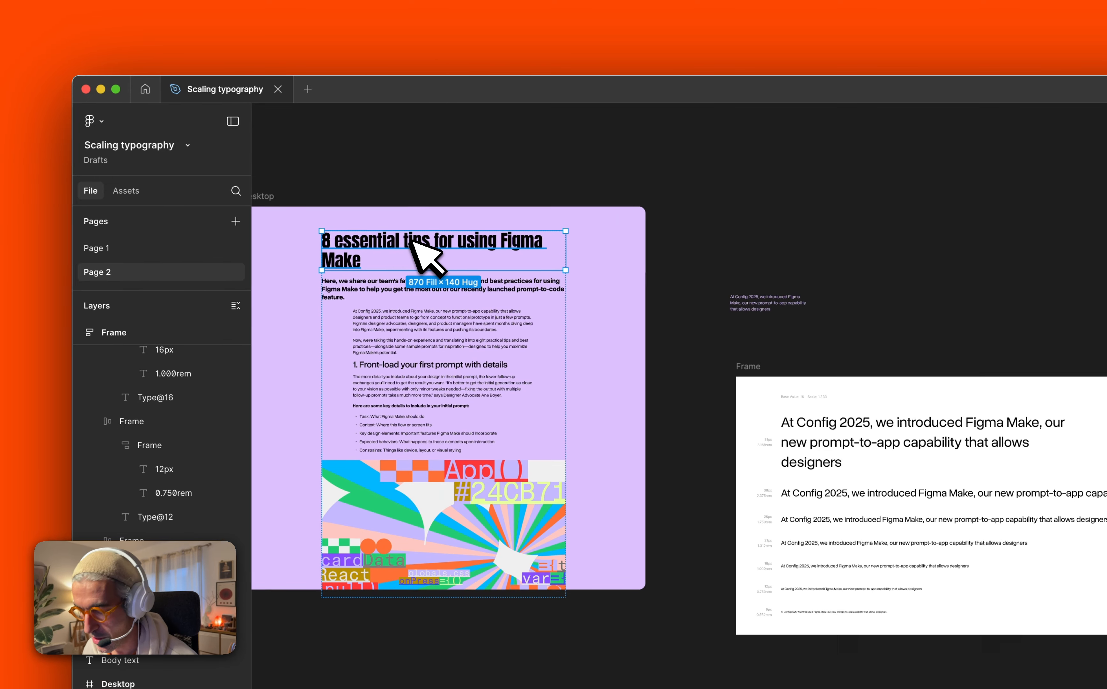
key(super+alt+c)
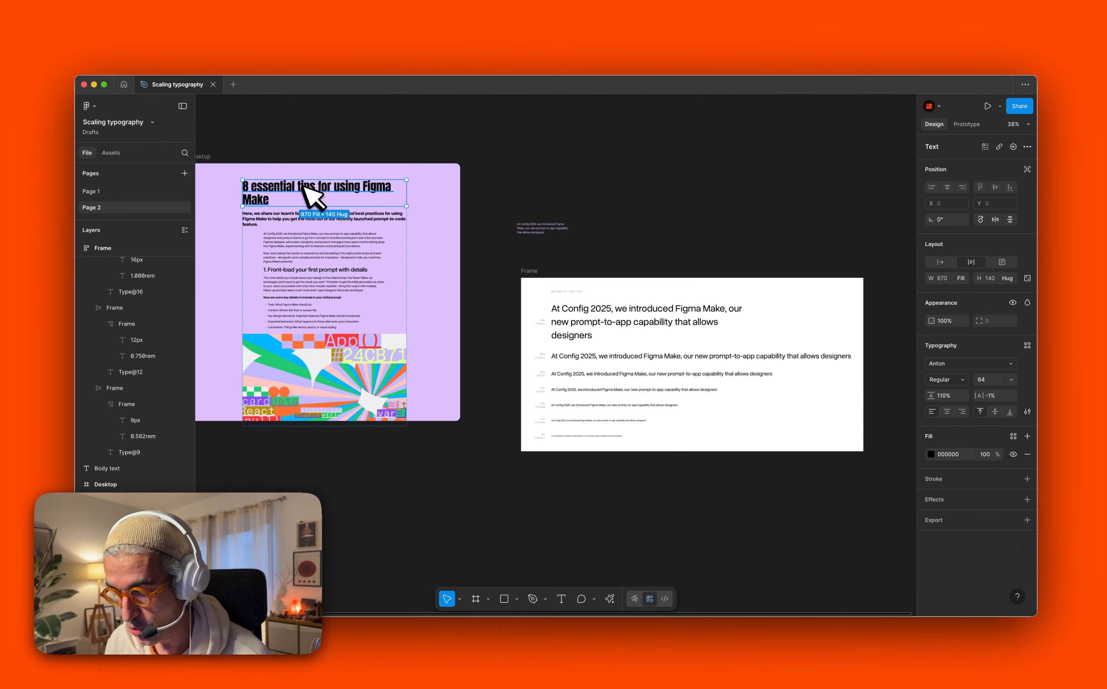
key(super+alt+c)
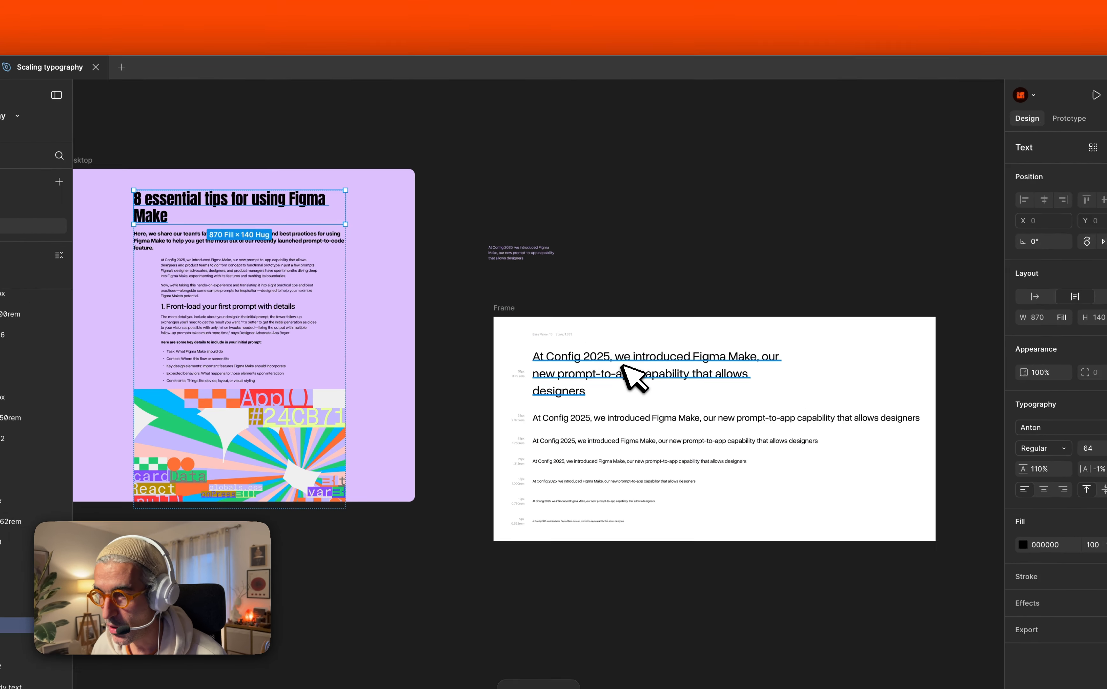
click(618, 315)
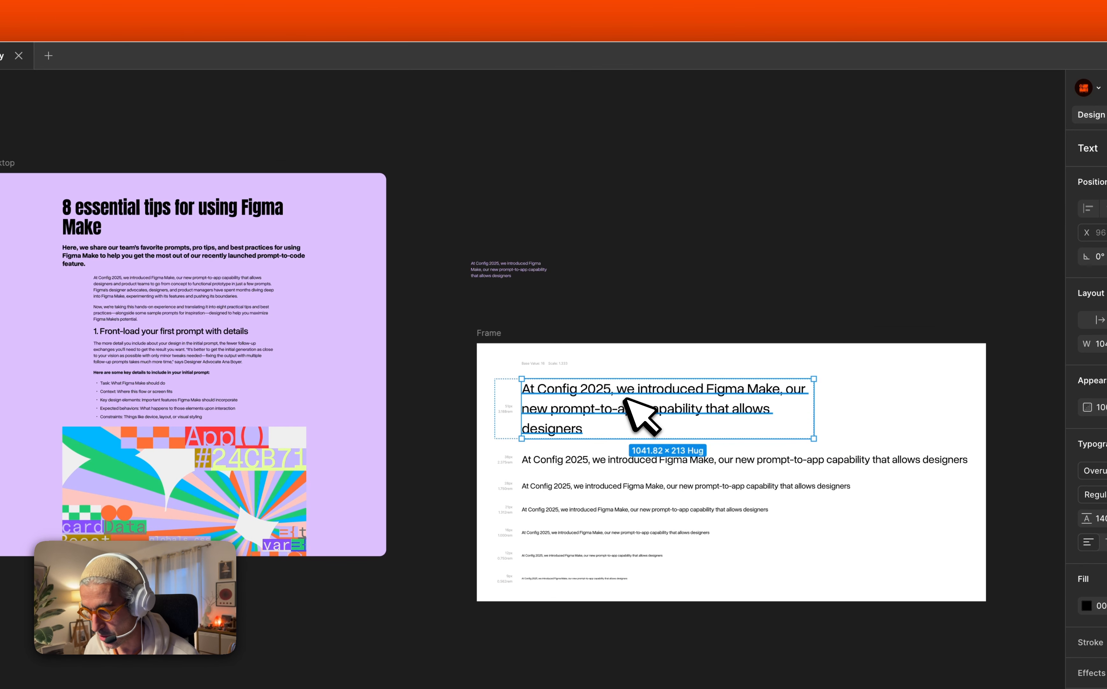
key(super+alt+v)
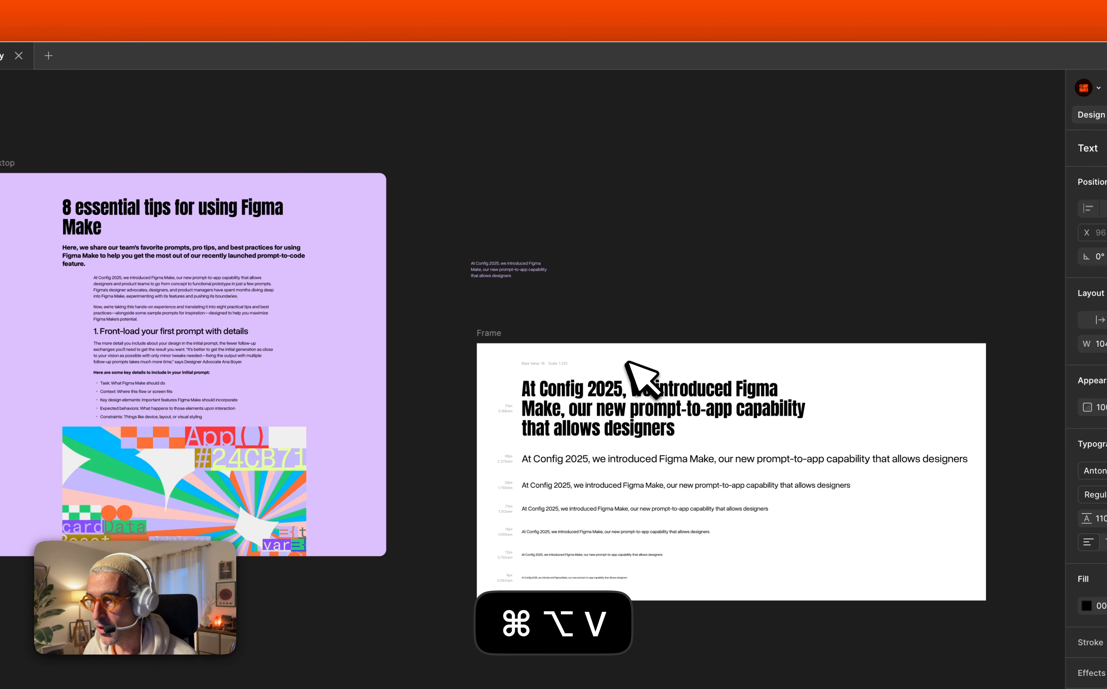
click(630, 274)
scroll(714, 314, up, 3)
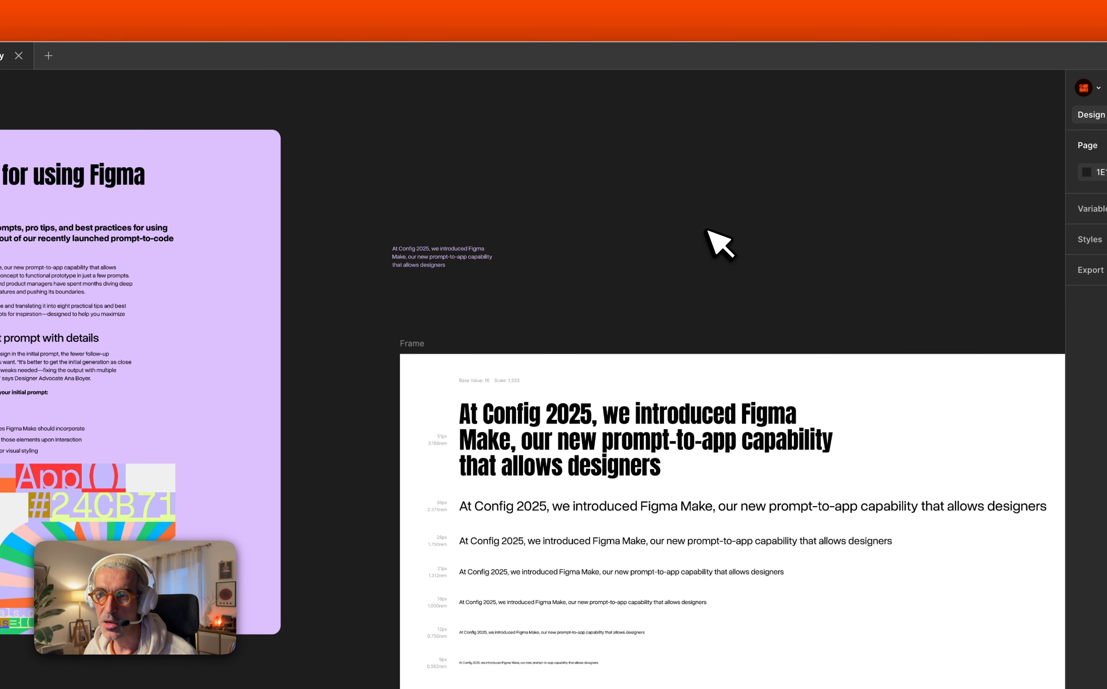
Copy the text properties of the article's subtitle and paste them onto the 38px sample in the type scale.
scroll(666, 246, left, 2)
scroll(666, 245, left, 2)
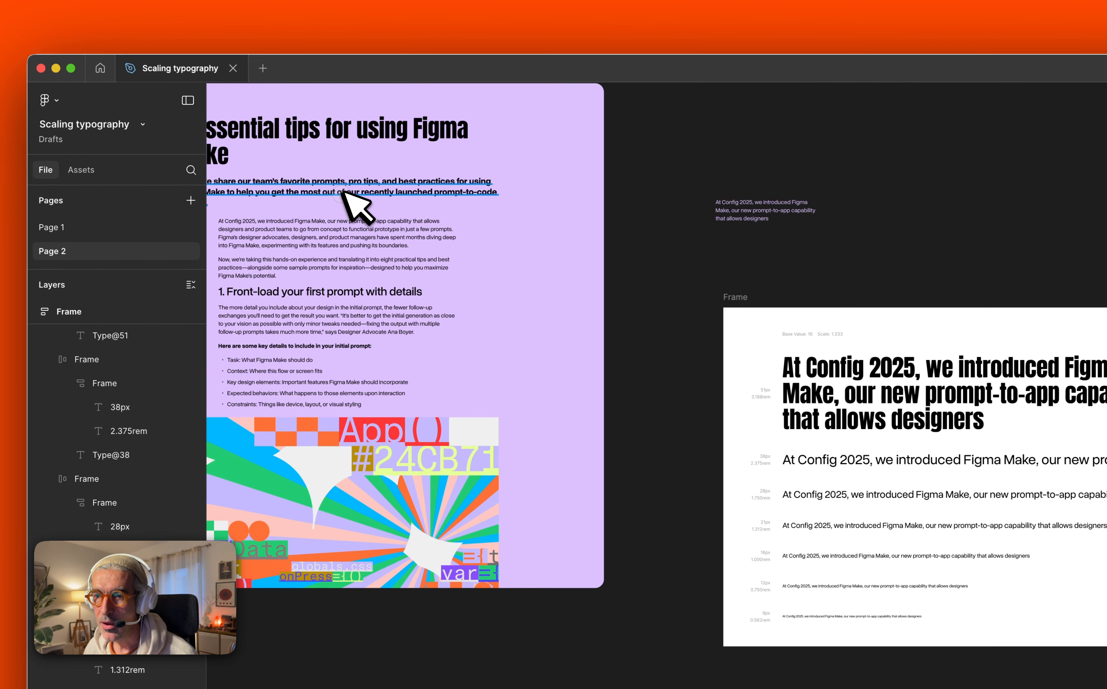
super+click(57, 215)
key(super+alt+c)
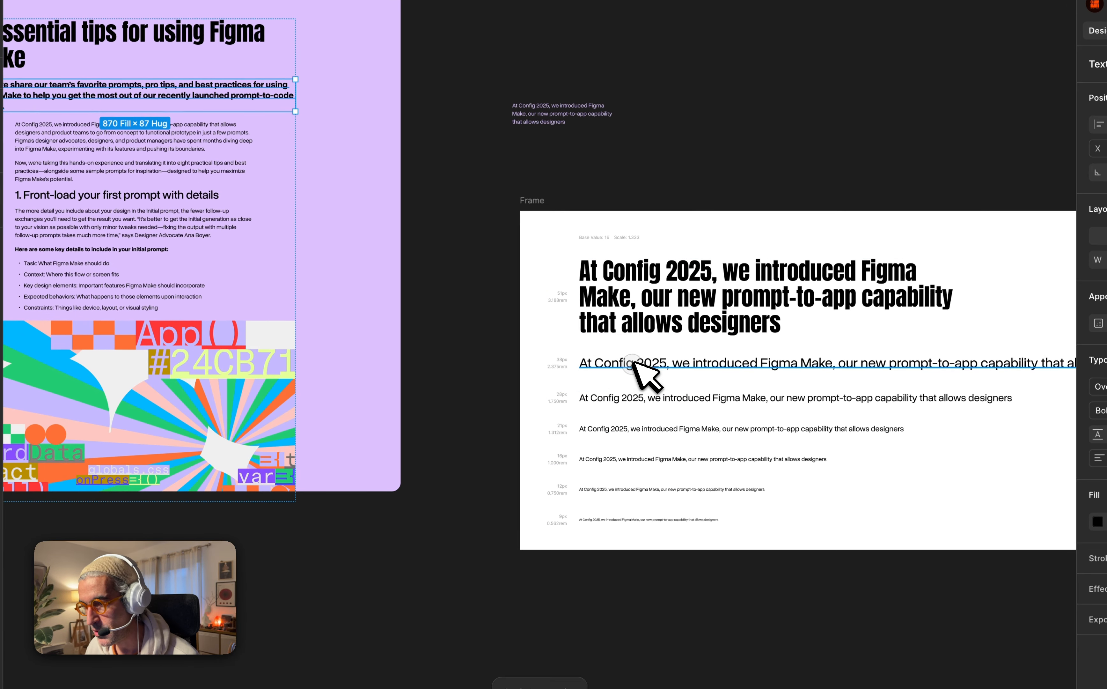
super+click(839, 458)
key(super+alt+v)
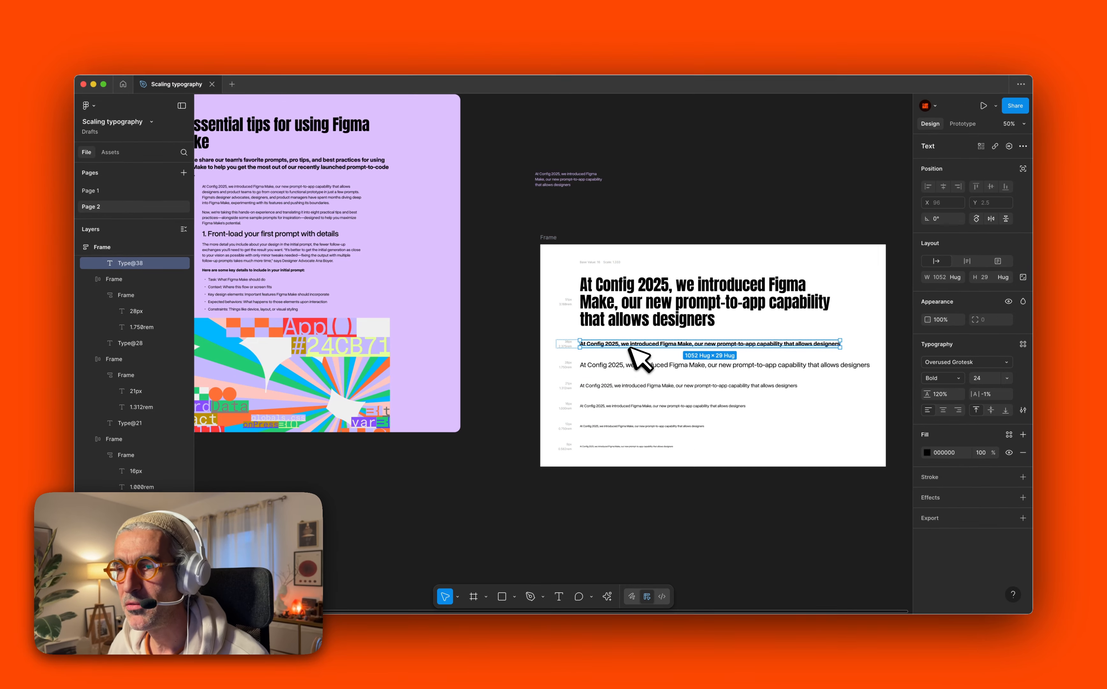
click(636, 319)
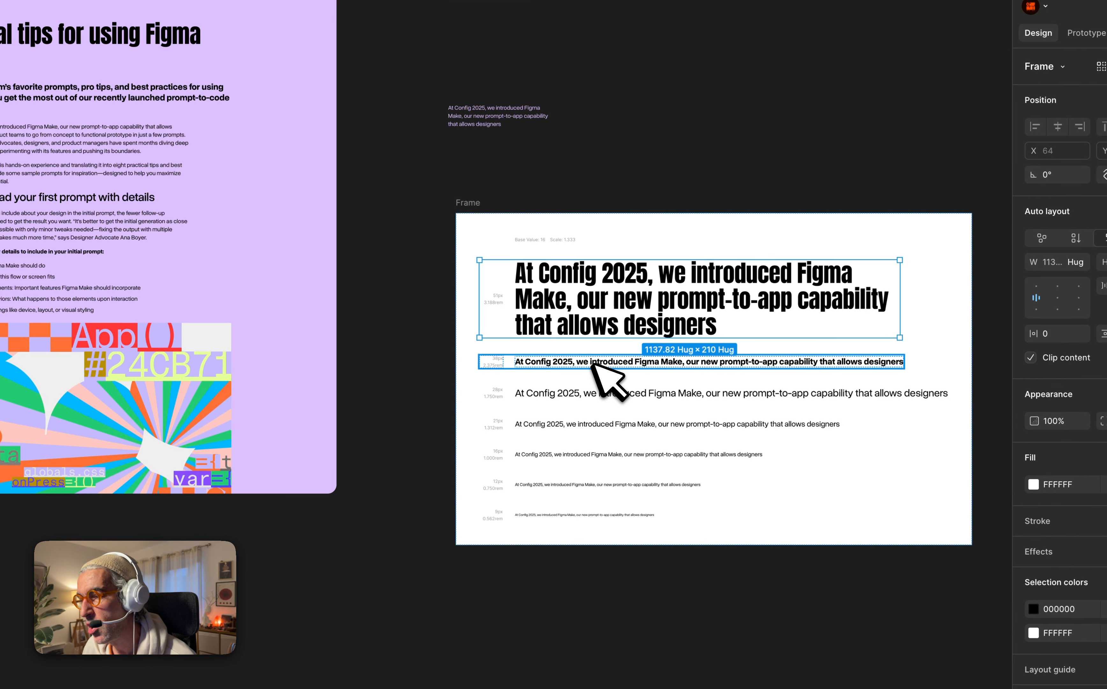
click(593, 362)
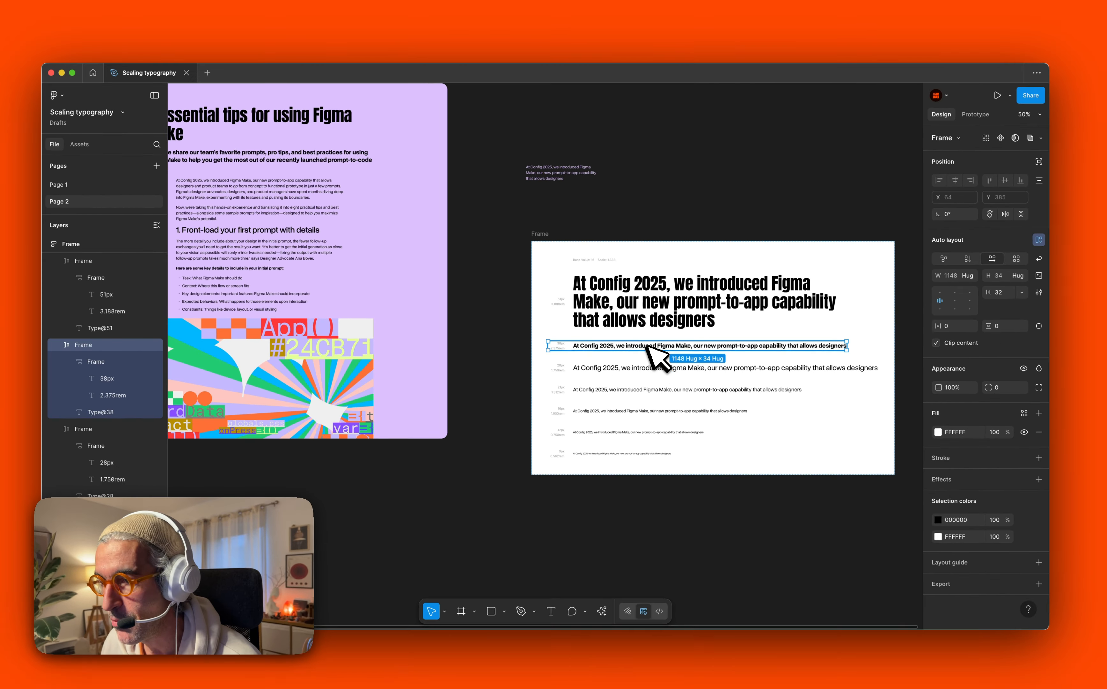
scroll(641, 373, up, 5)
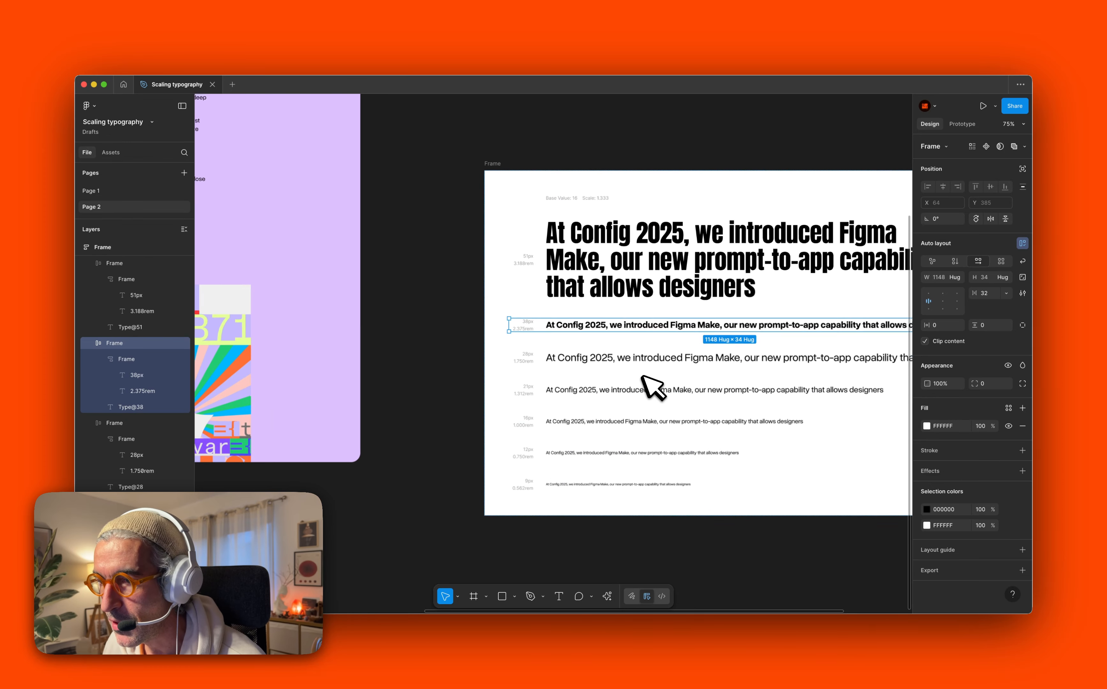
scroll(648, 384, down, 3)
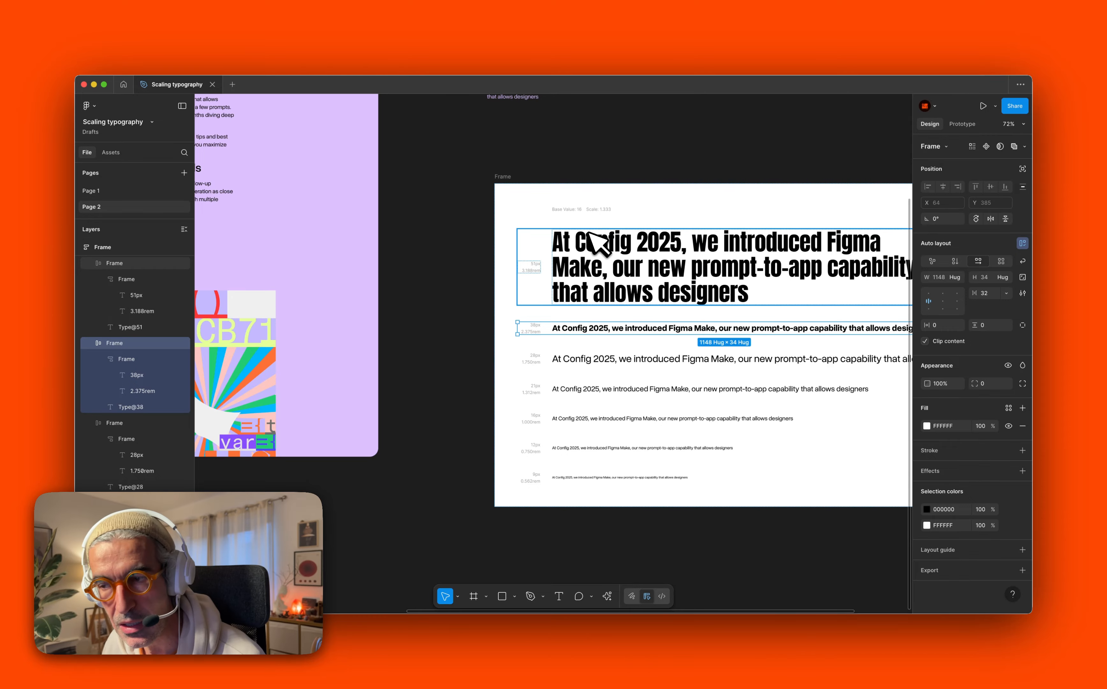
scroll(591, 233, down, 1)
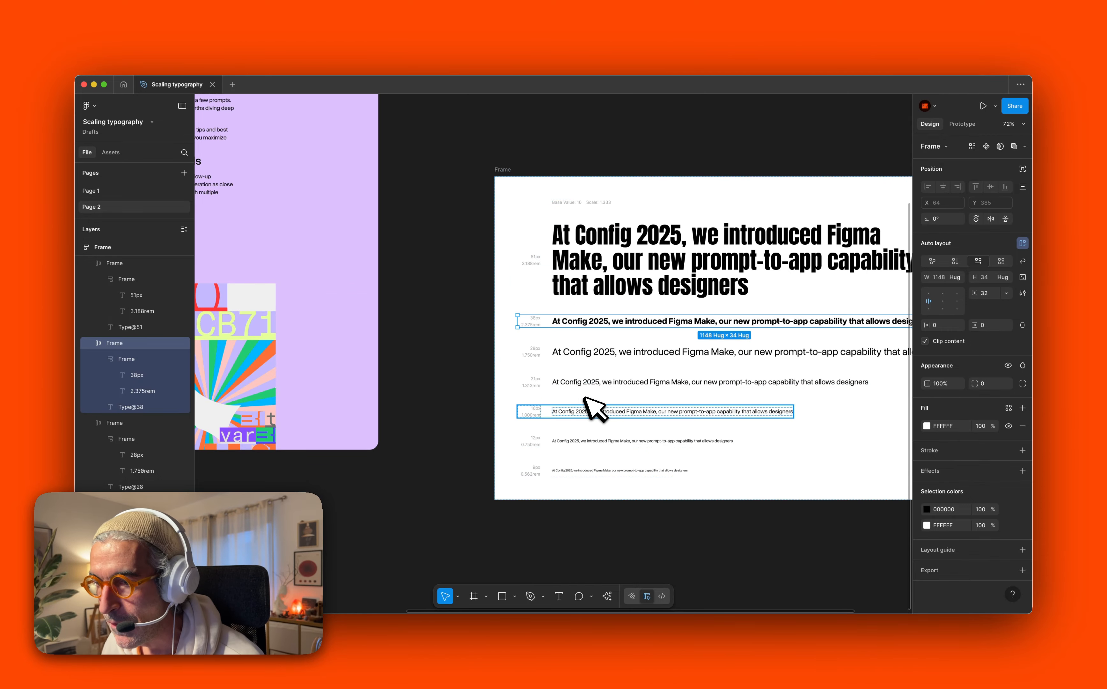
key(Escape)
Copy the text properties of the "1. Front-load your first prompt with details" heading onto the 28px sample, then deselect it.
scroll(364, 255, down, 2)
scroll(364, 255, left, 5)
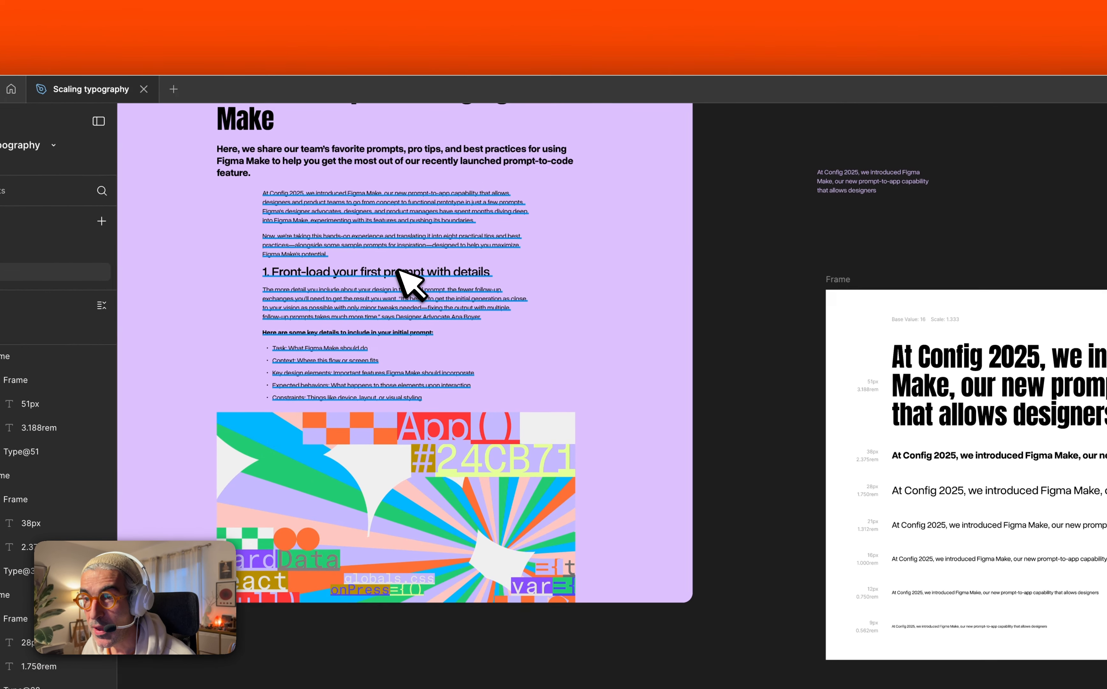
click(400, 273)
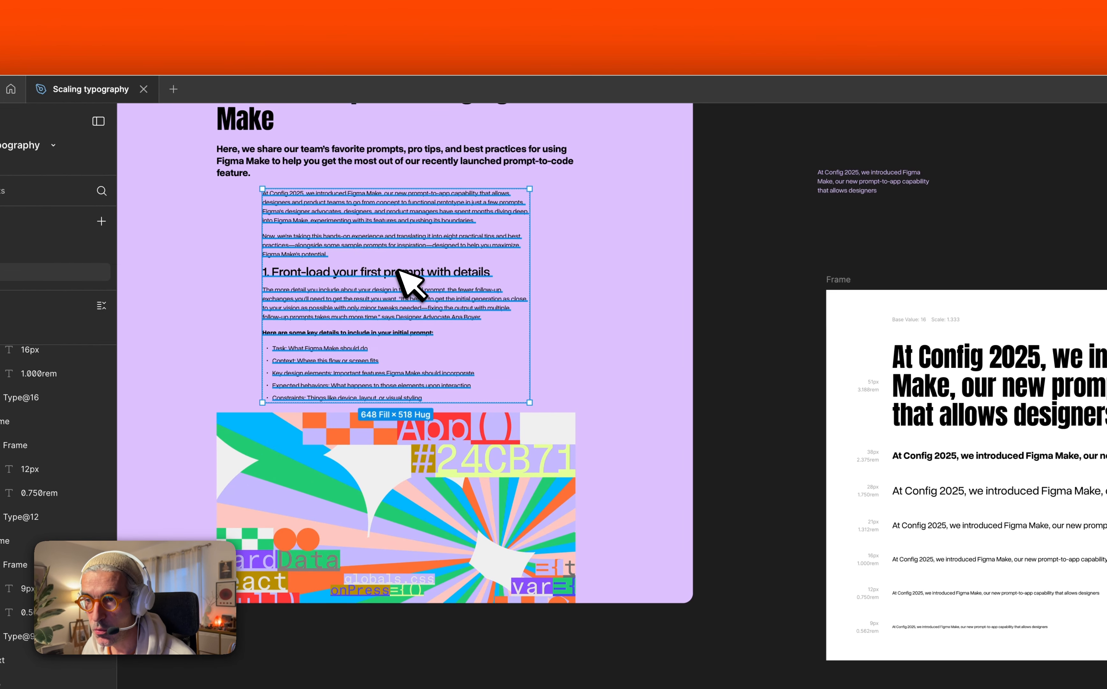
double_click(400, 274)
double_click(400, 272)
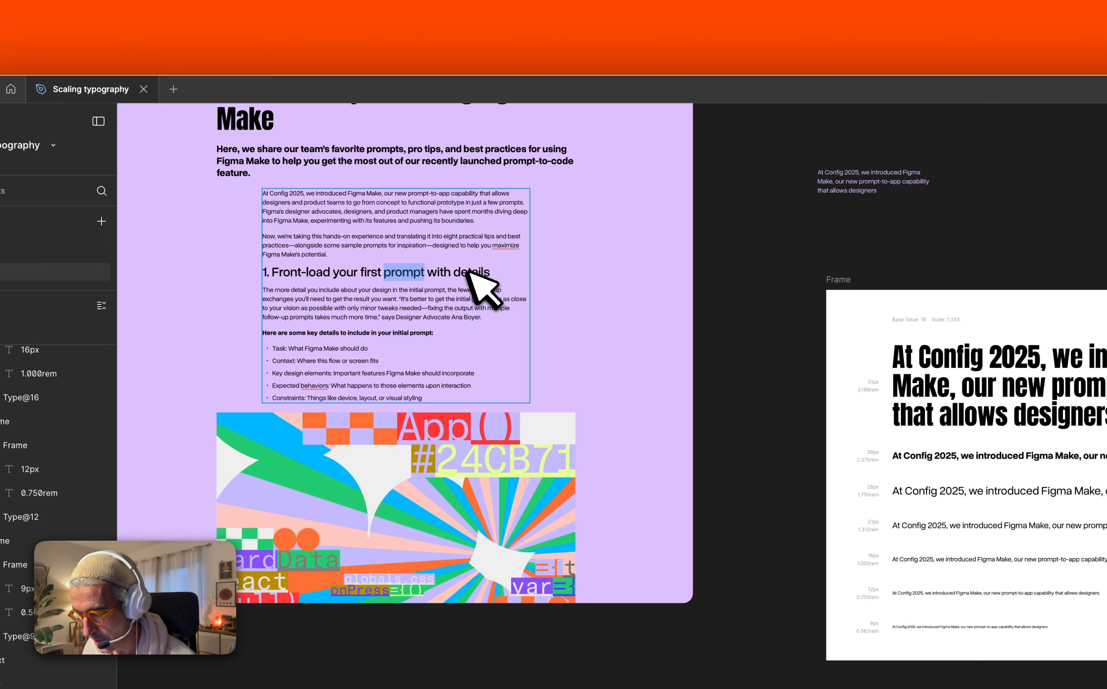
key(super+alt+c)
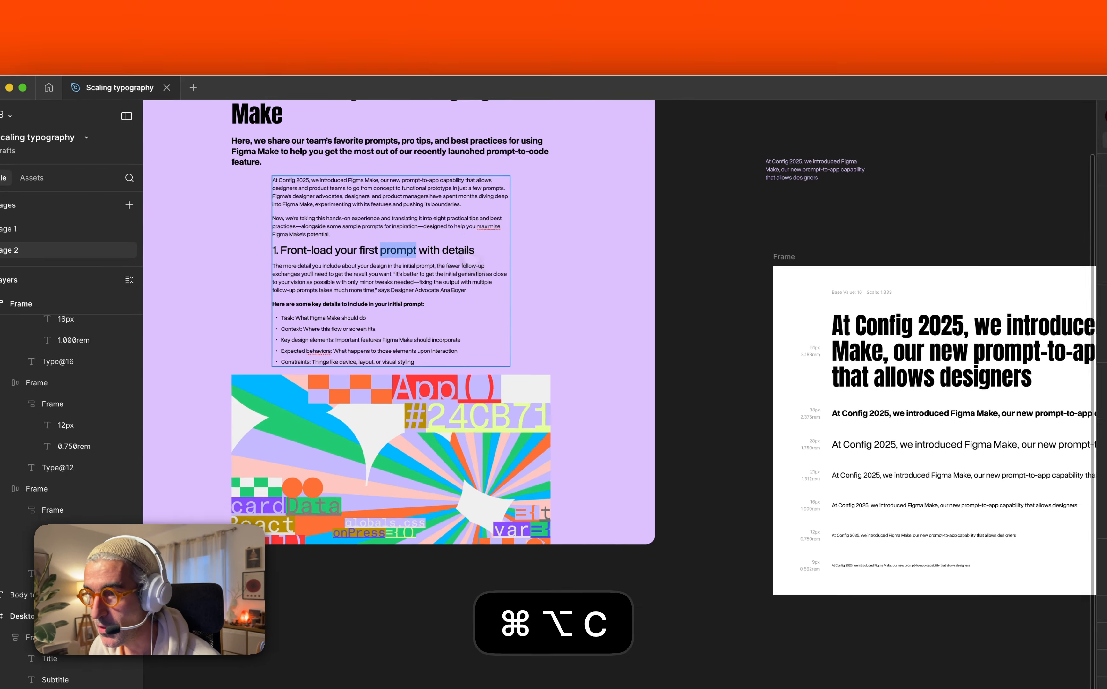
scroll(861, 530, right, 5)
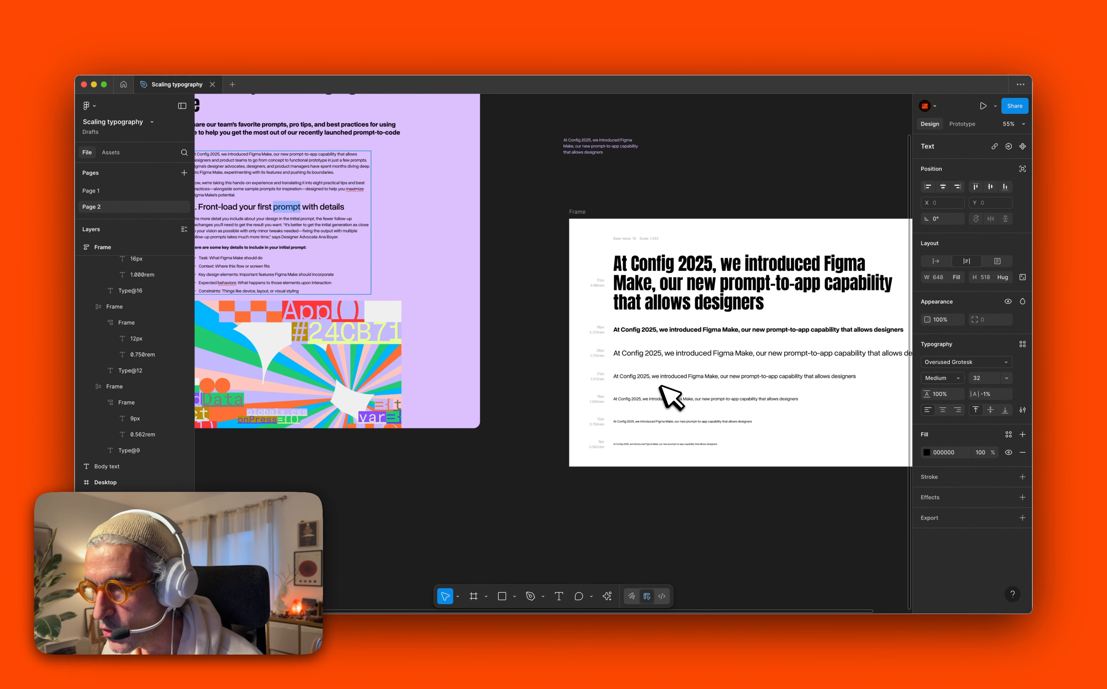
scroll(646, 361, up, 5)
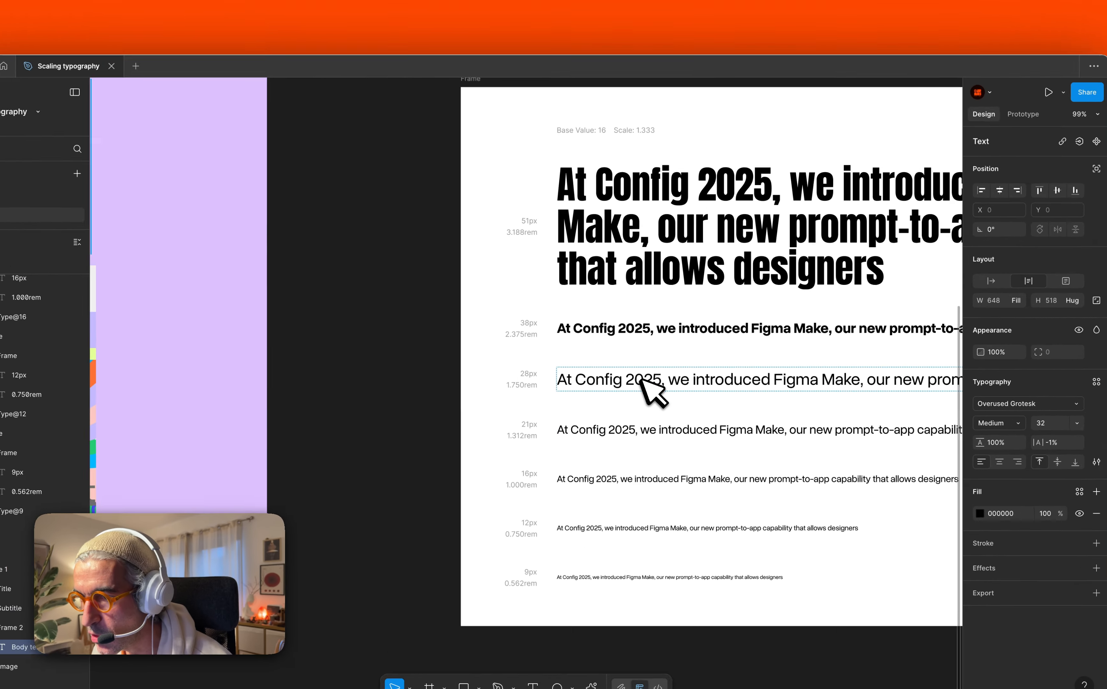
double_click(647, 341)
key(super+alt+v)
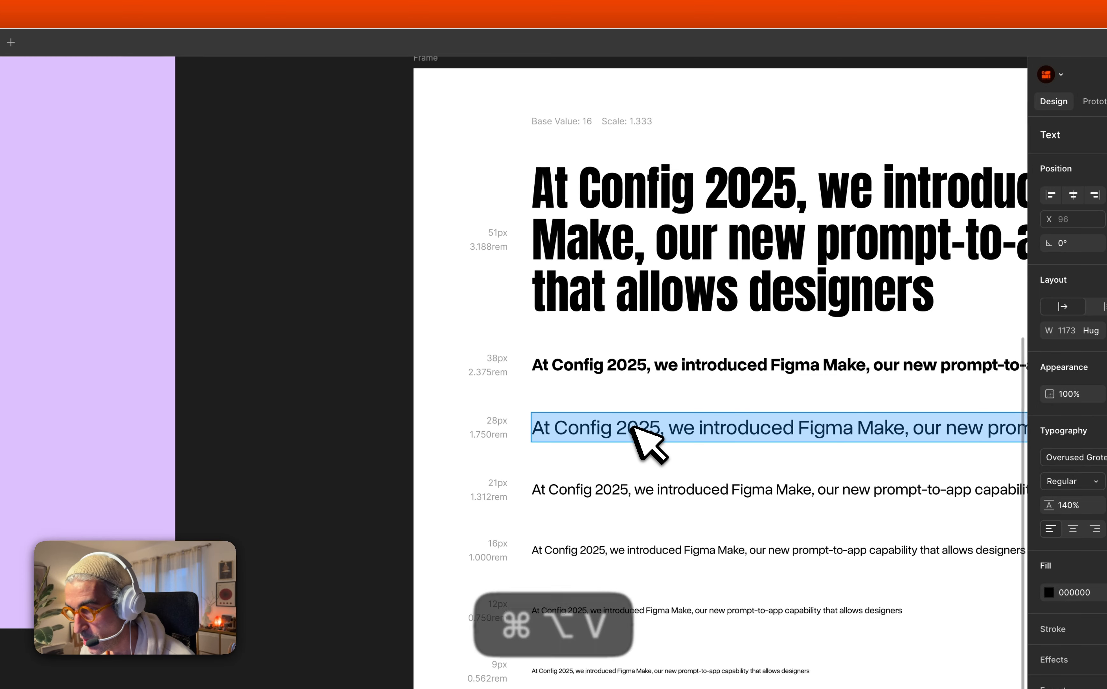
scroll(632, 428, down, 5)
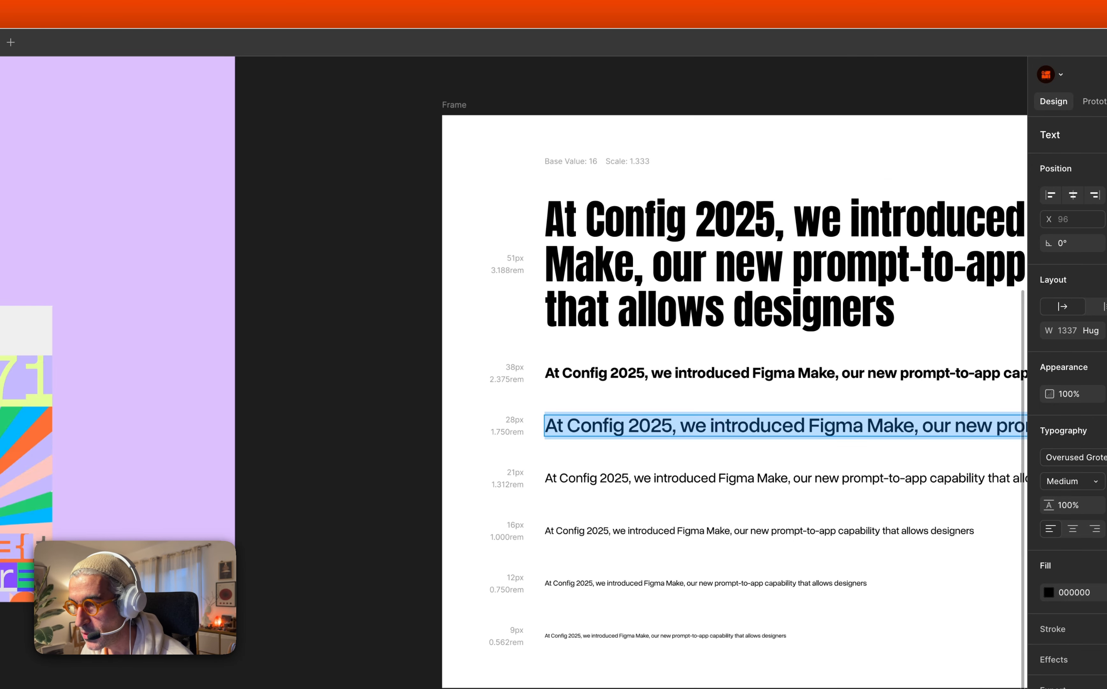
click(740, 184)
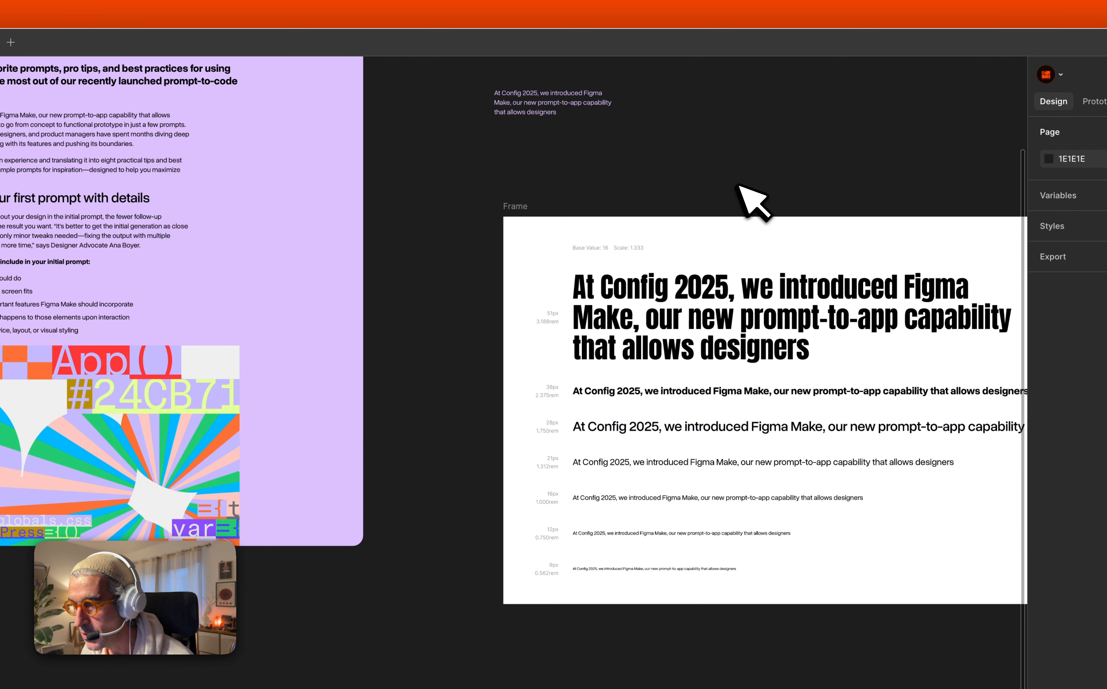
Narrow the 38px sample text to about 627 px wide so it wraps onto two lines.
scroll(450, 269, left, 5)
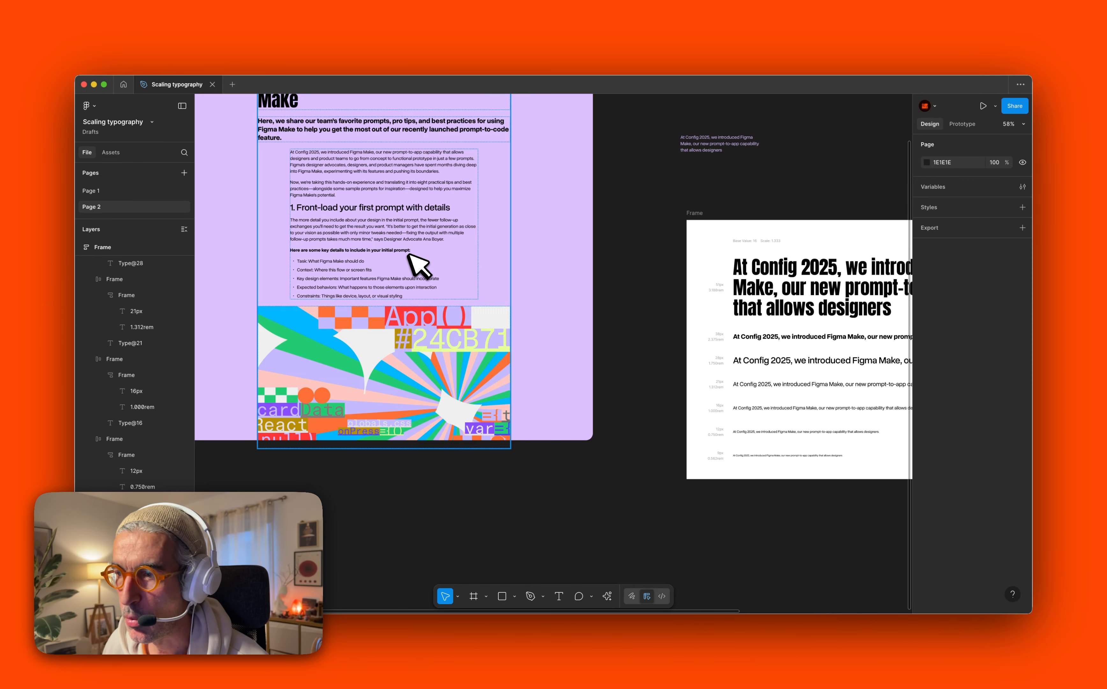
scroll(637, 254, right, 10)
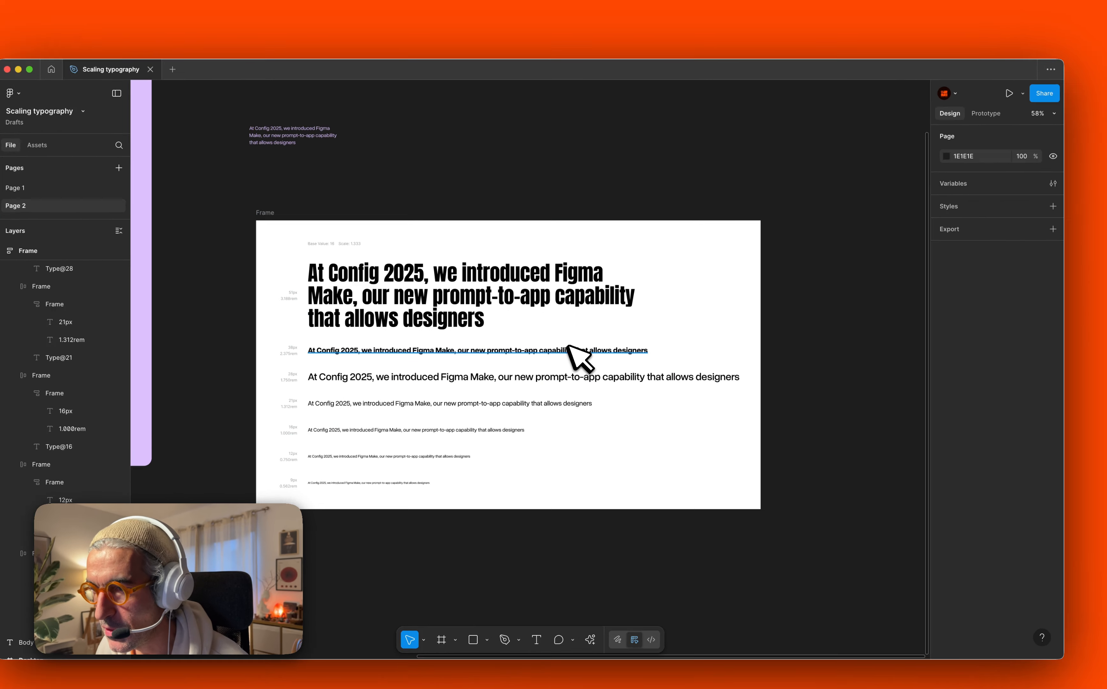
click(615, 338)
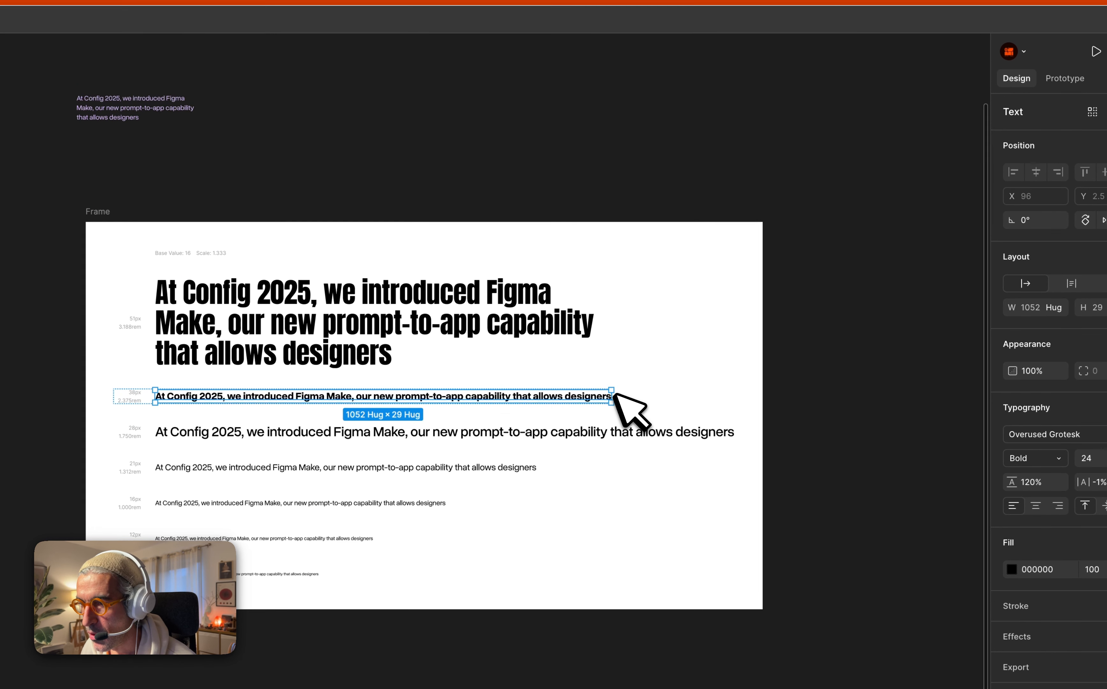
drag(615, 394, 473, 385)
Try to narrow all the text layers inside the type scale frame together.
click(592, 441)
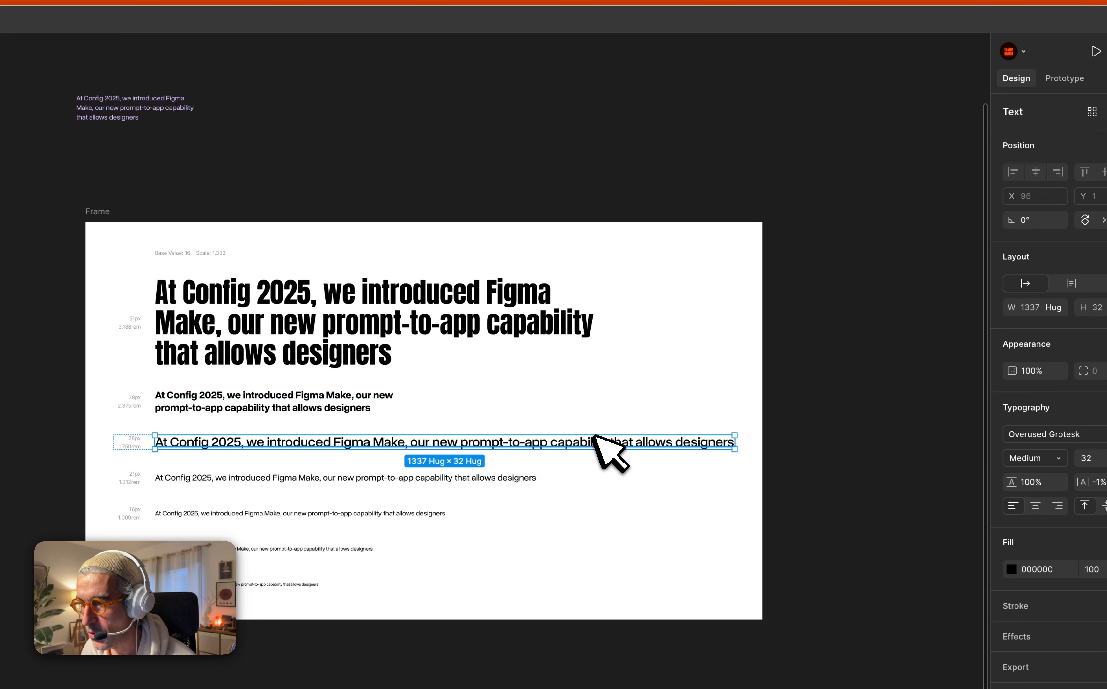
click(527, 218)
click(371, 304)
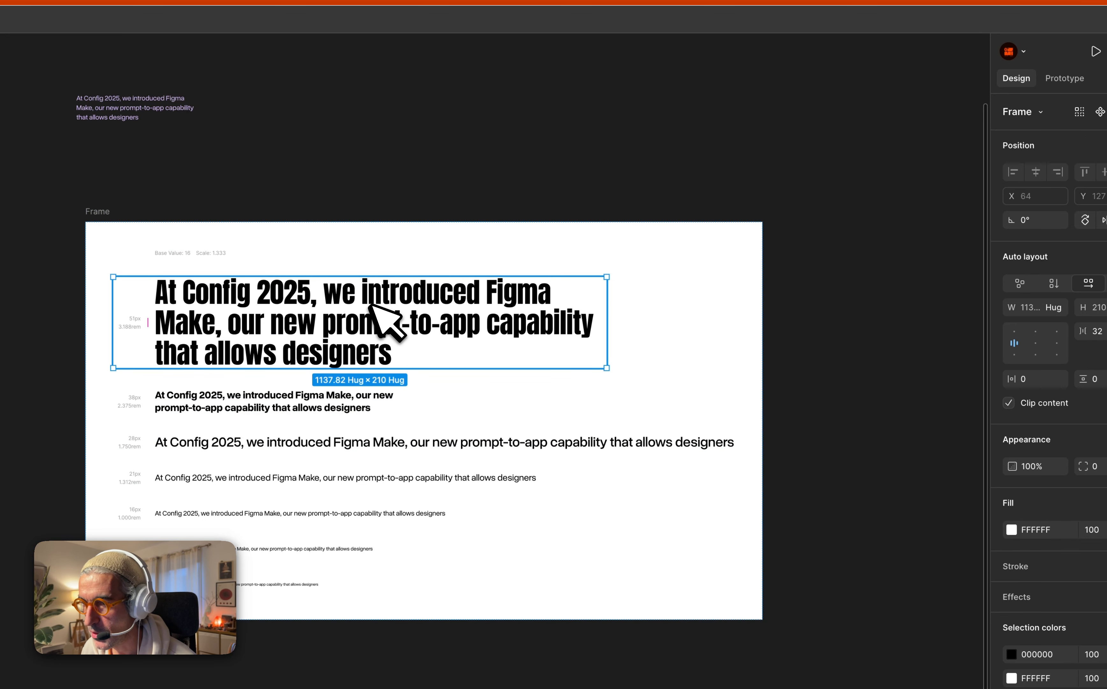
click(412, 245)
key(Return)
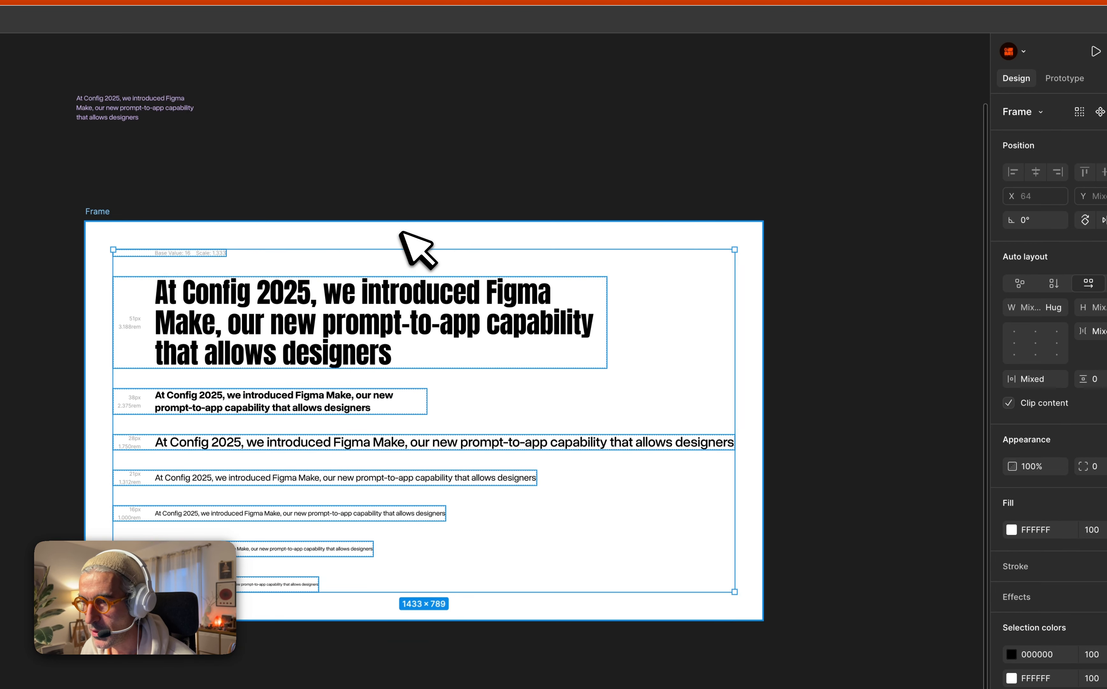
key(Return)
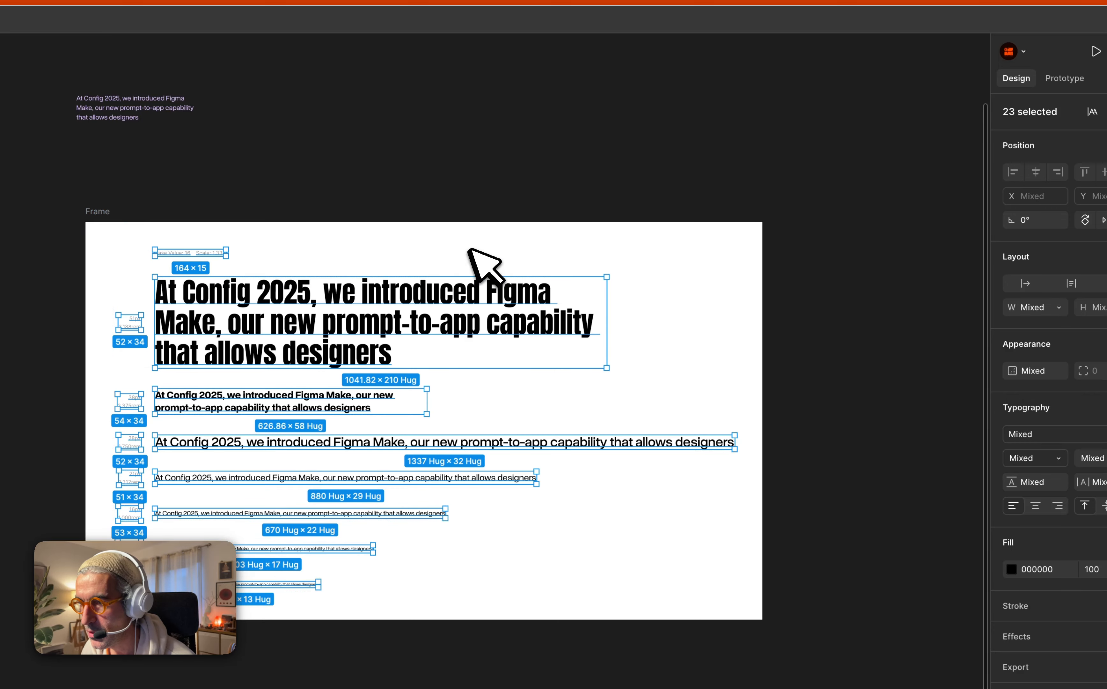
drag(546, 314, 500, 311)
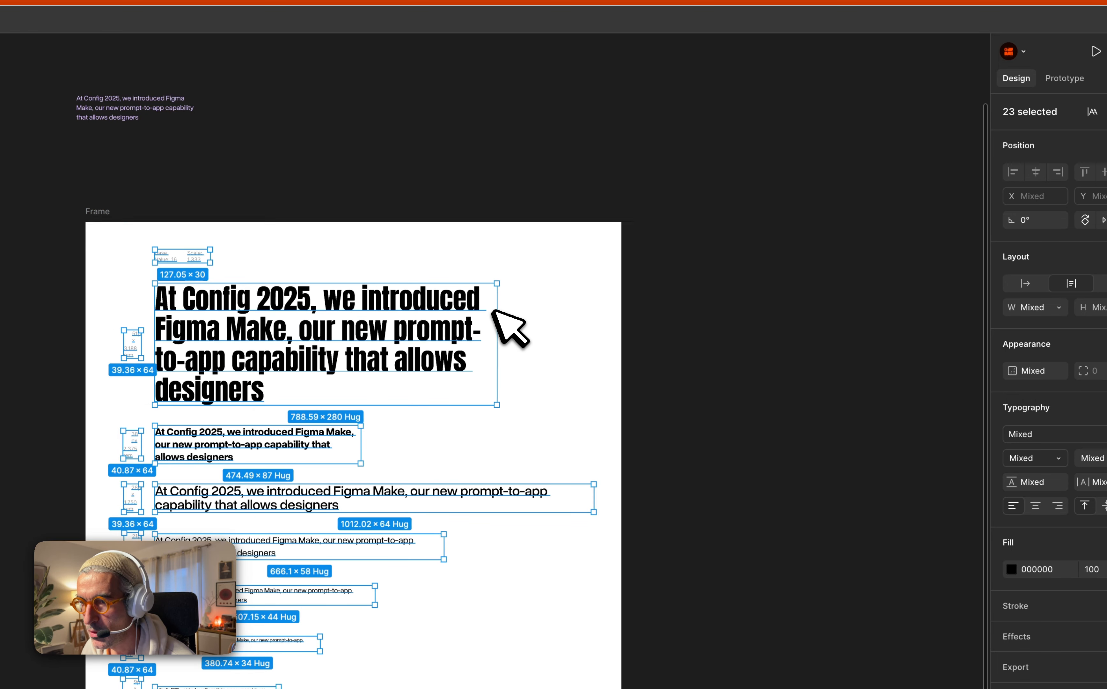
key(super+z)
click(815, 325)
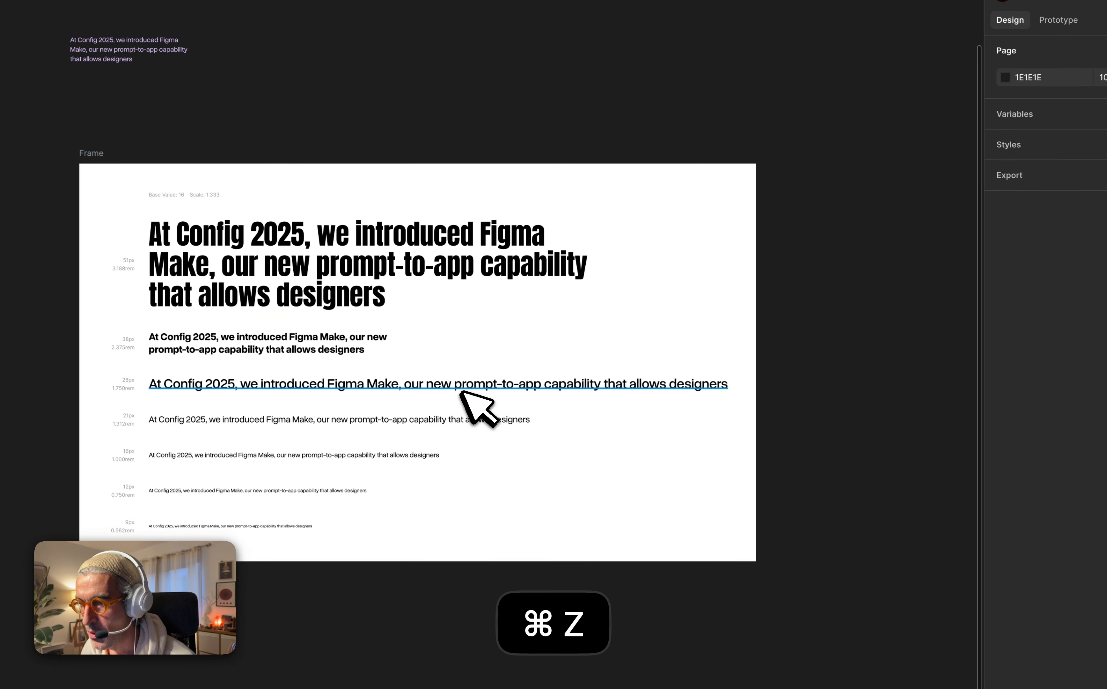
Narrow the 28px sample text to about 790 px wide so it wraps onto two lines.
click(461, 392)
double_click(506, 388)
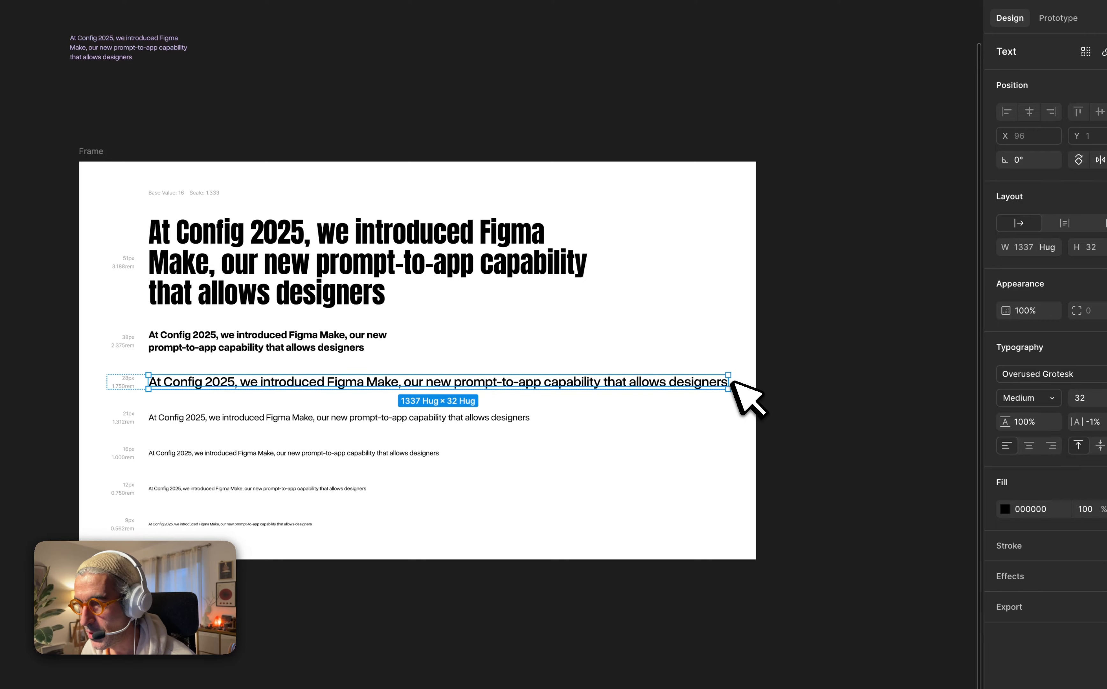
drag(730, 381, 563, 384)
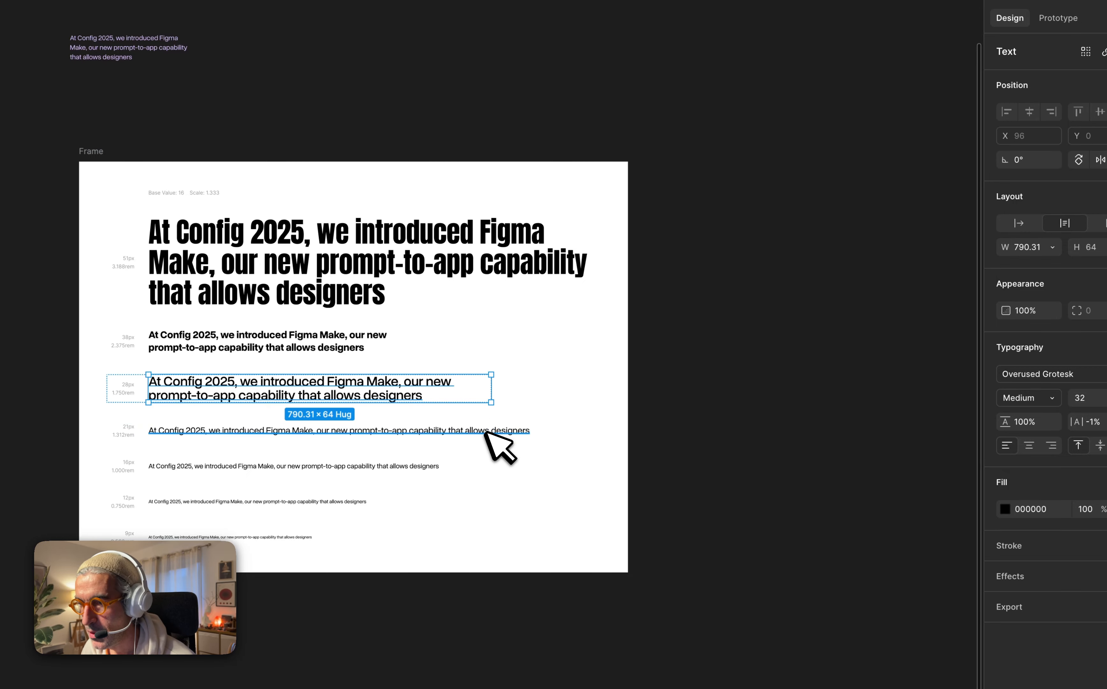
Narrow the 21px sample text to about 503 px wide and the 16px sample text to about 410 px wide.
drag(392, 421, 368, 420)
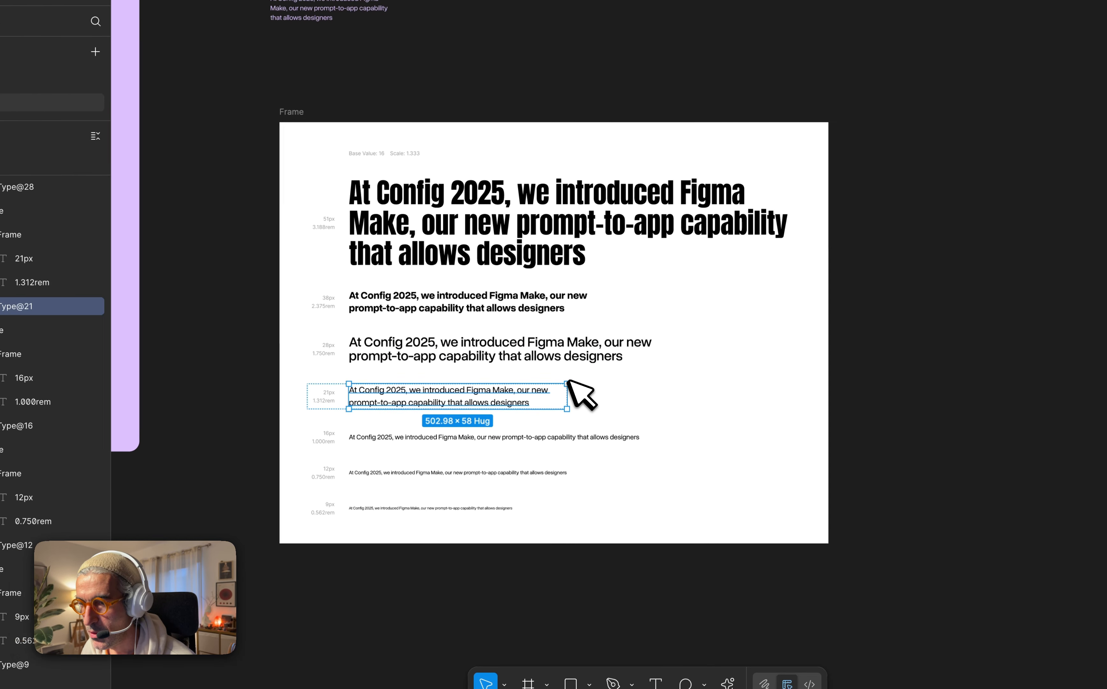
scroll(364, 478, up, 5)
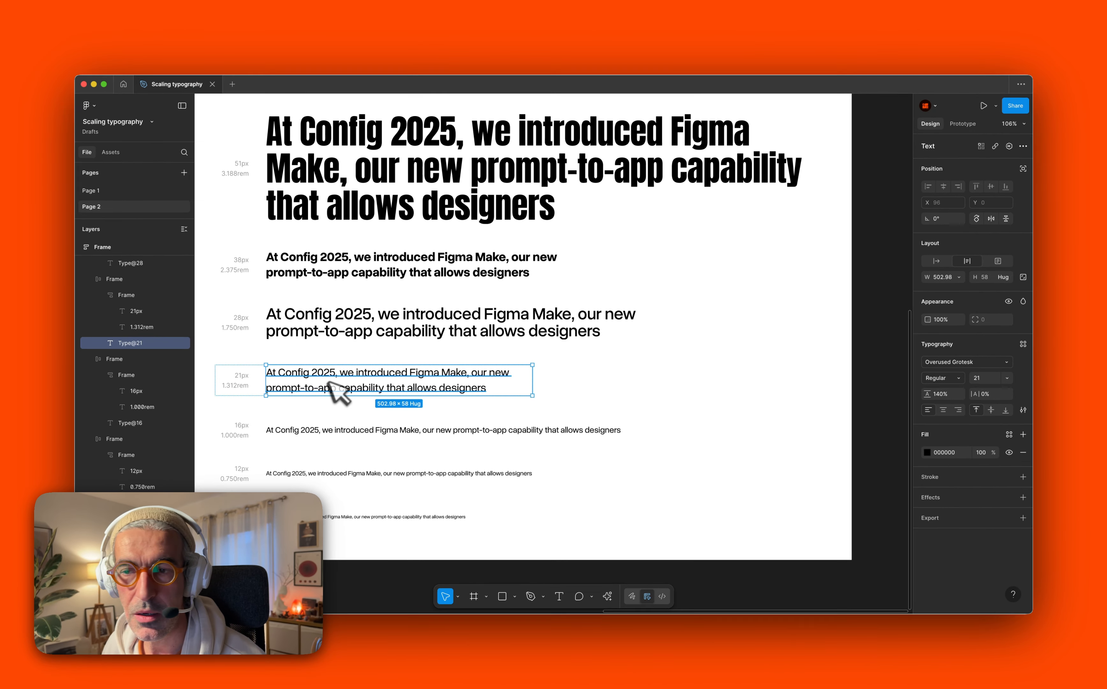
click(790, 427)
drag(676, 483, 487, 483)
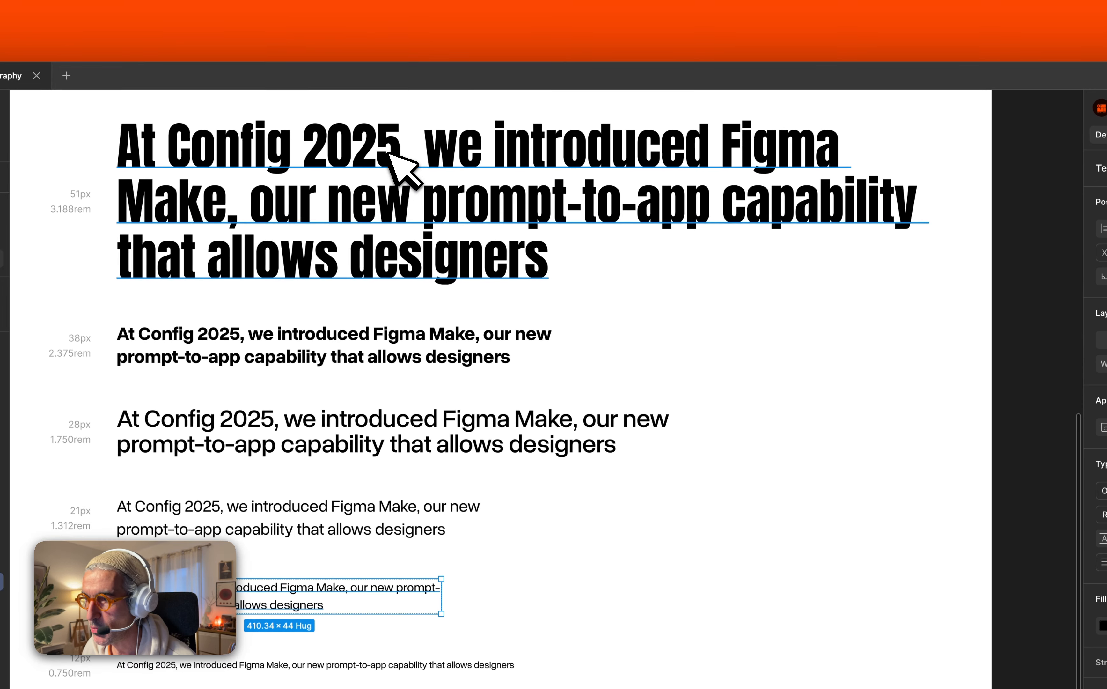
Compare the 51px sample with the article's title, subtitle and body text.
click(439, 88)
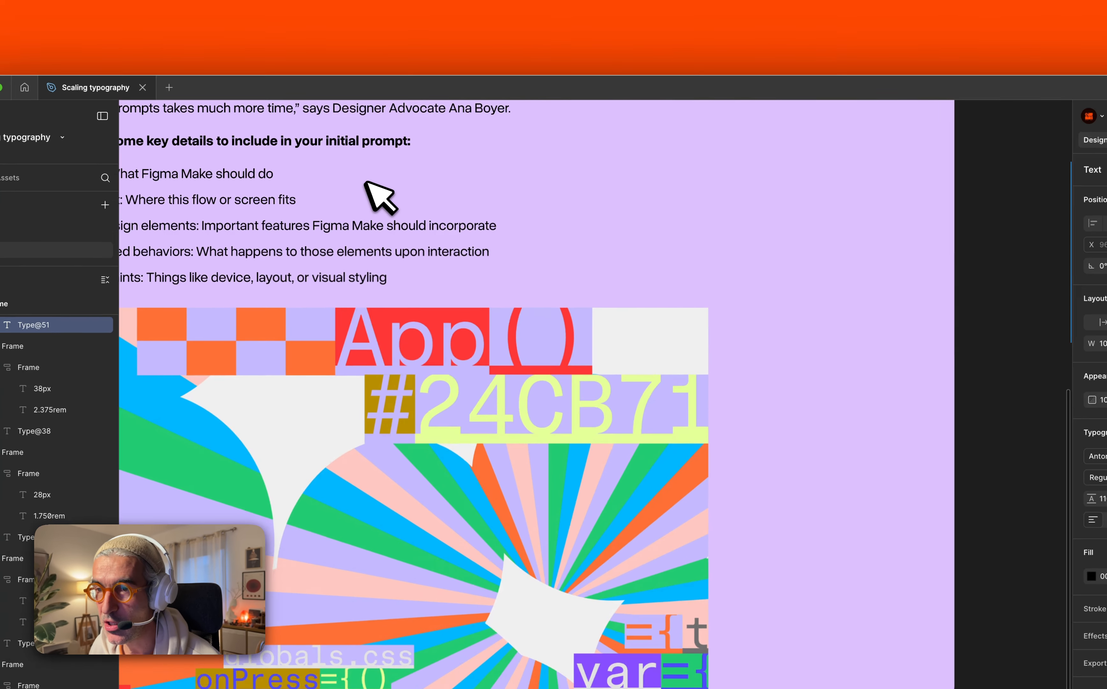
scroll(360, 200, up, 10)
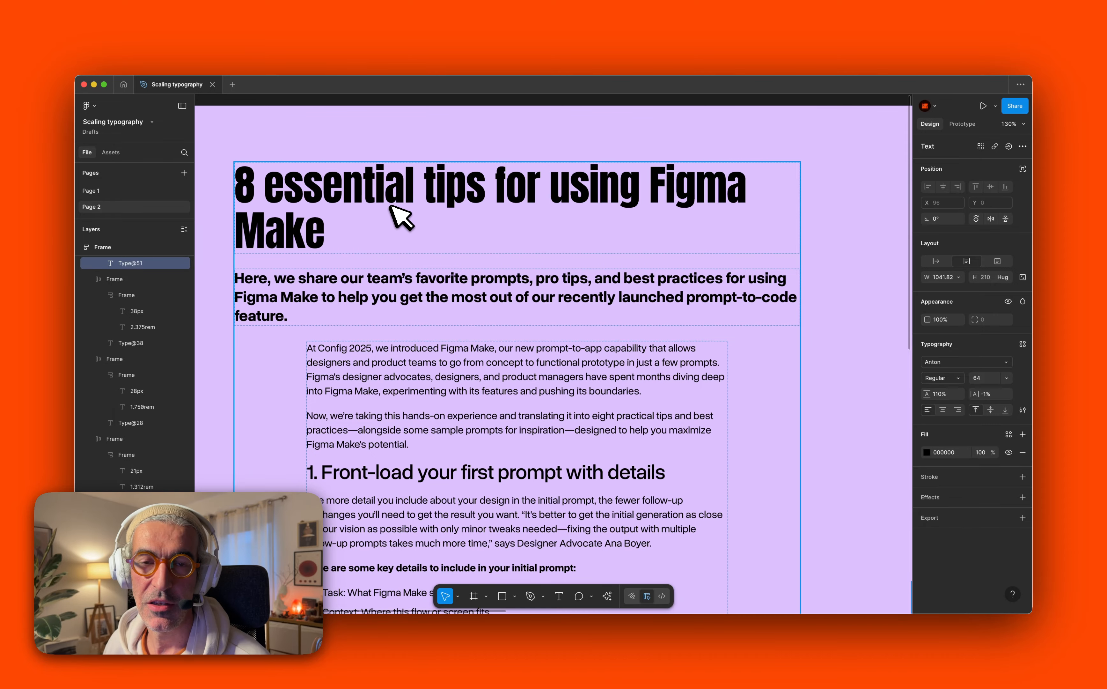
scroll(400, 217, right, 2)
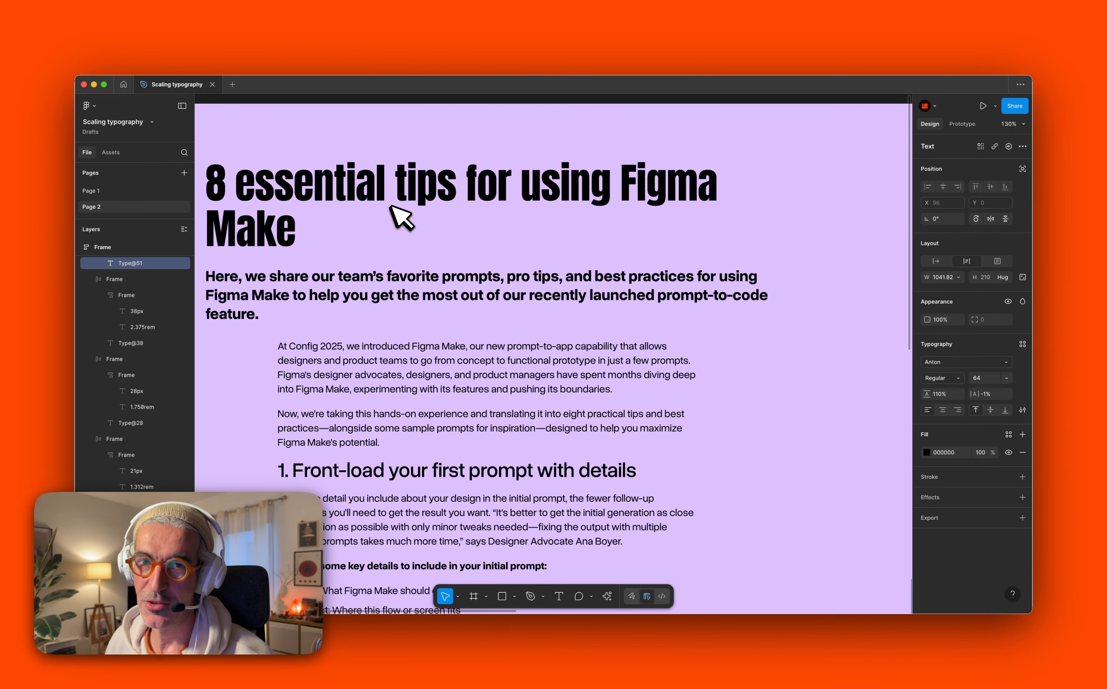
scroll(399, 218, right, 10)
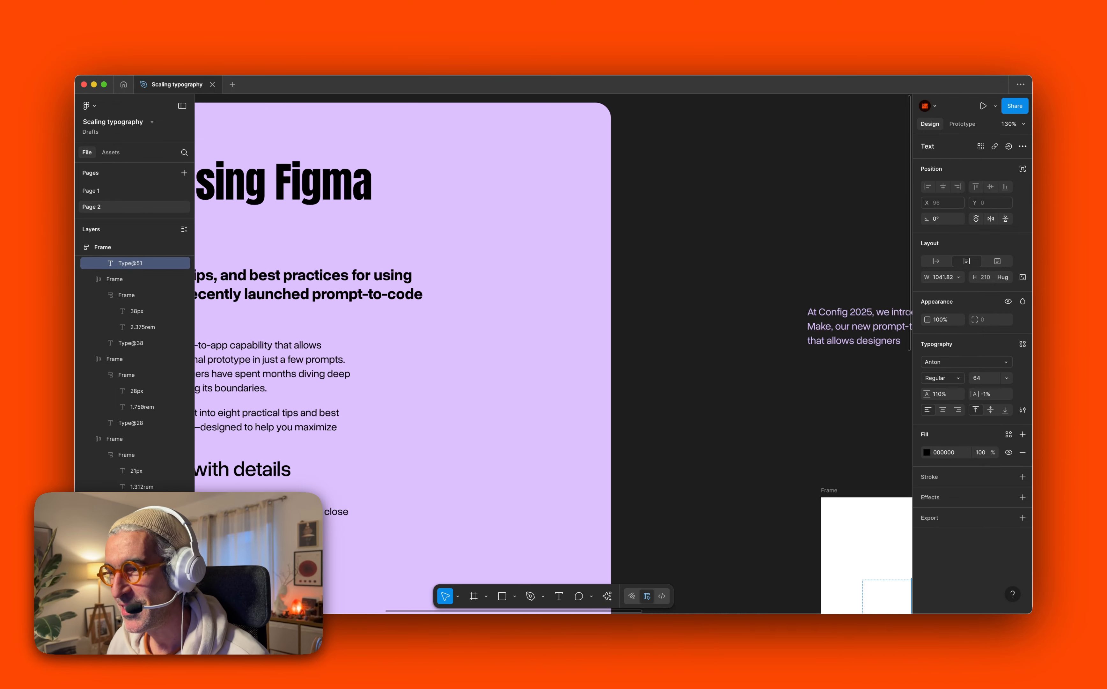
scroll(401, 217, down, 4)
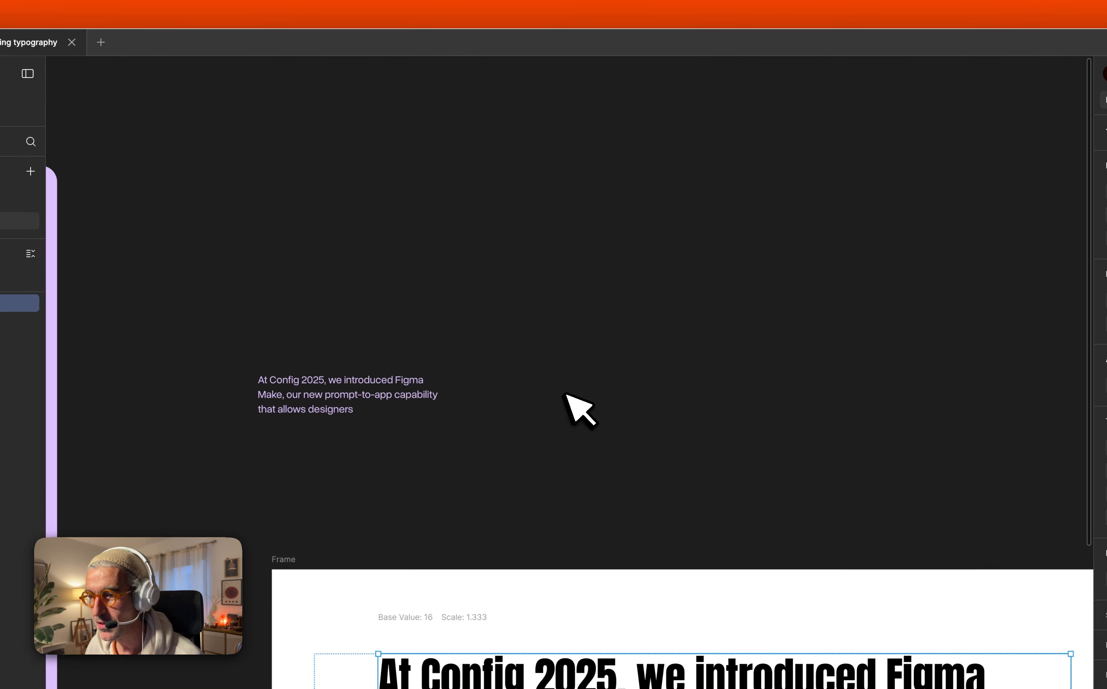
scroll(579, 347, down, 7)
scroll(579, 348, right, 3)
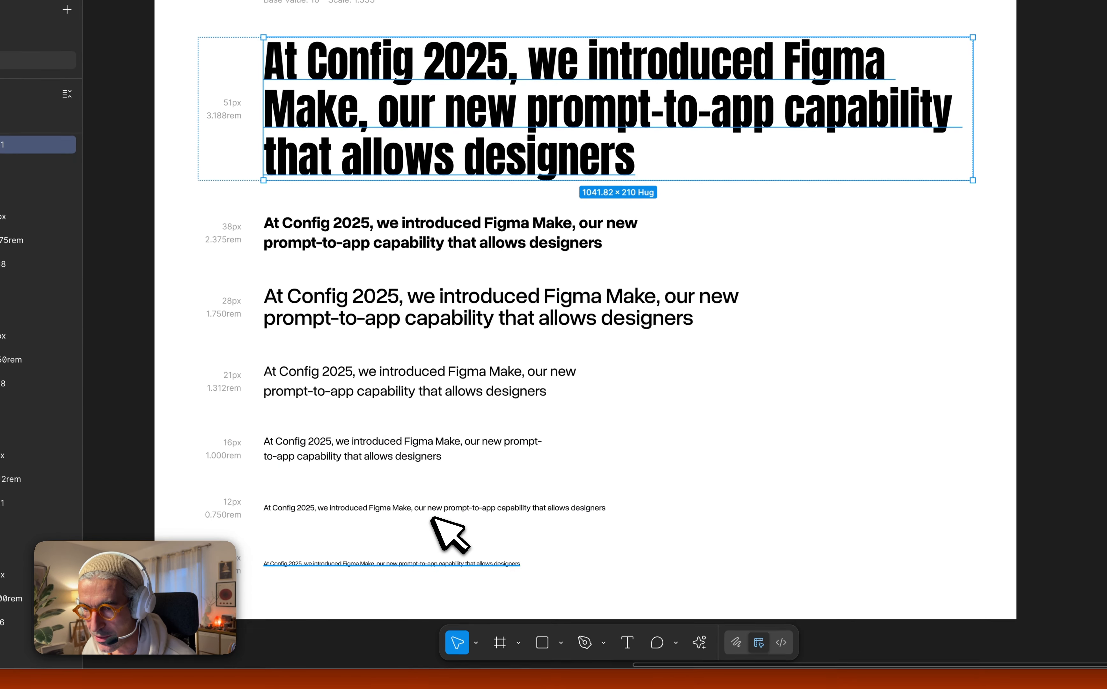
Set the font weight of the 9px sample text to SemiBold, then deselect it.
click(366, 561)
scroll(366, 556, up, 5)
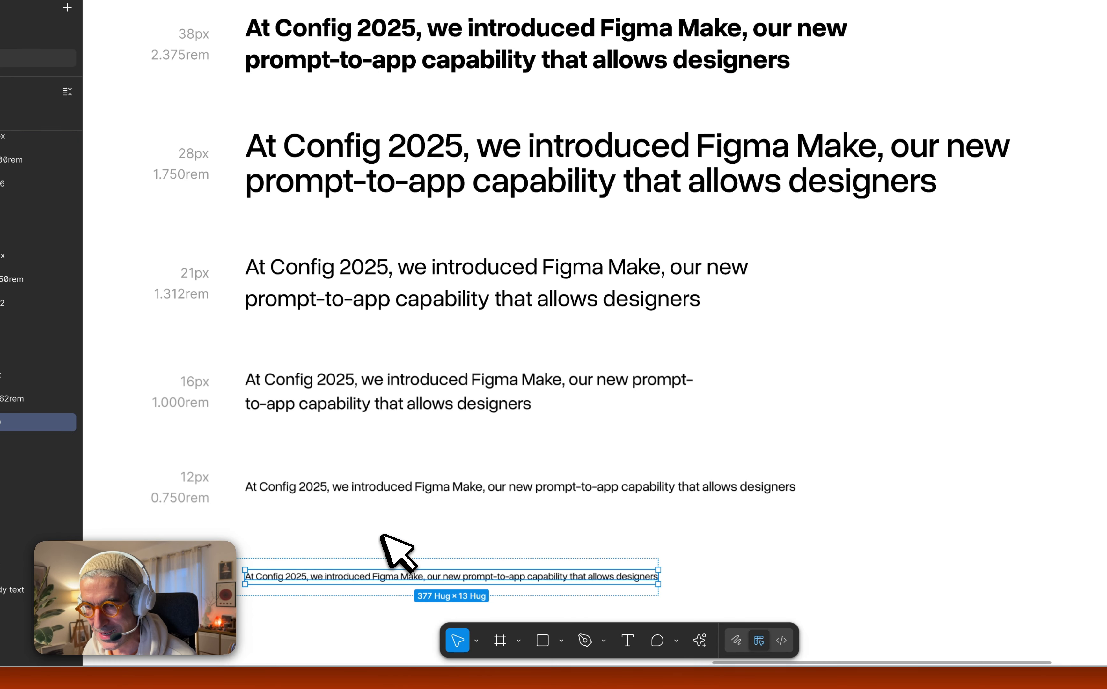
scroll(465, 409, down, 3)
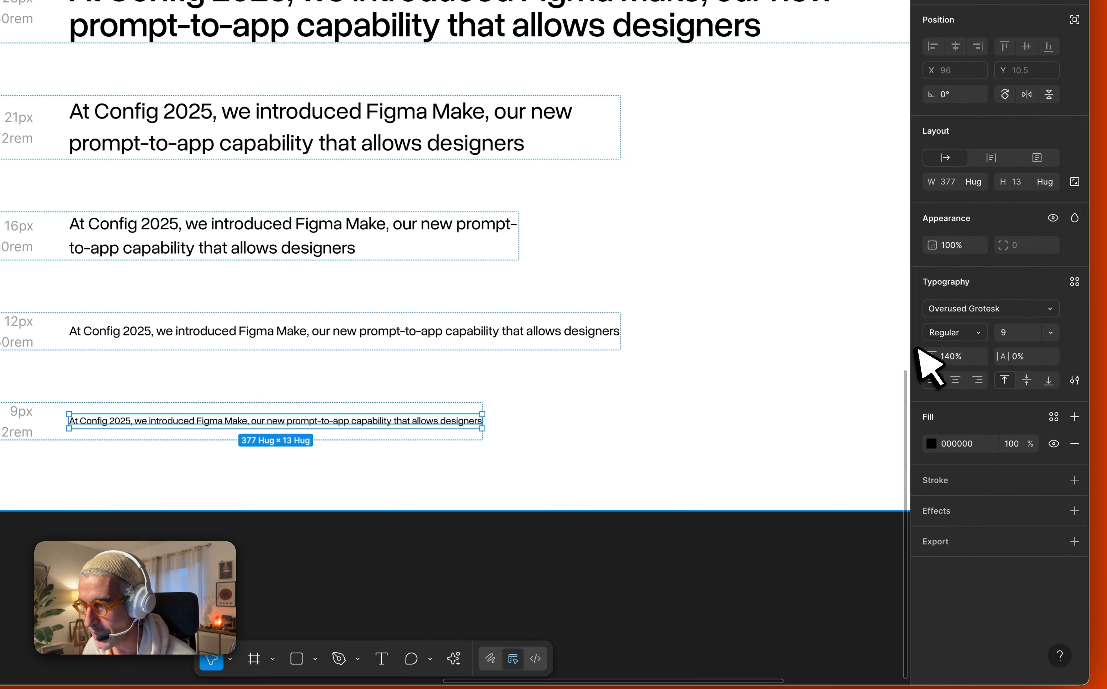
click(931, 335)
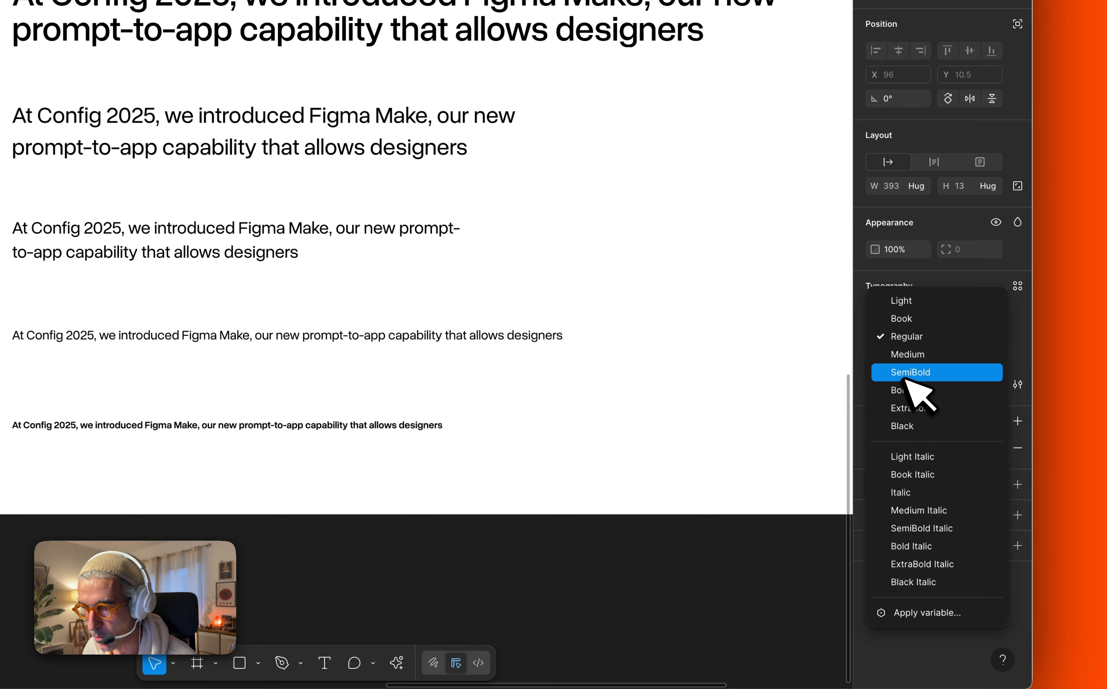
click(904, 373)
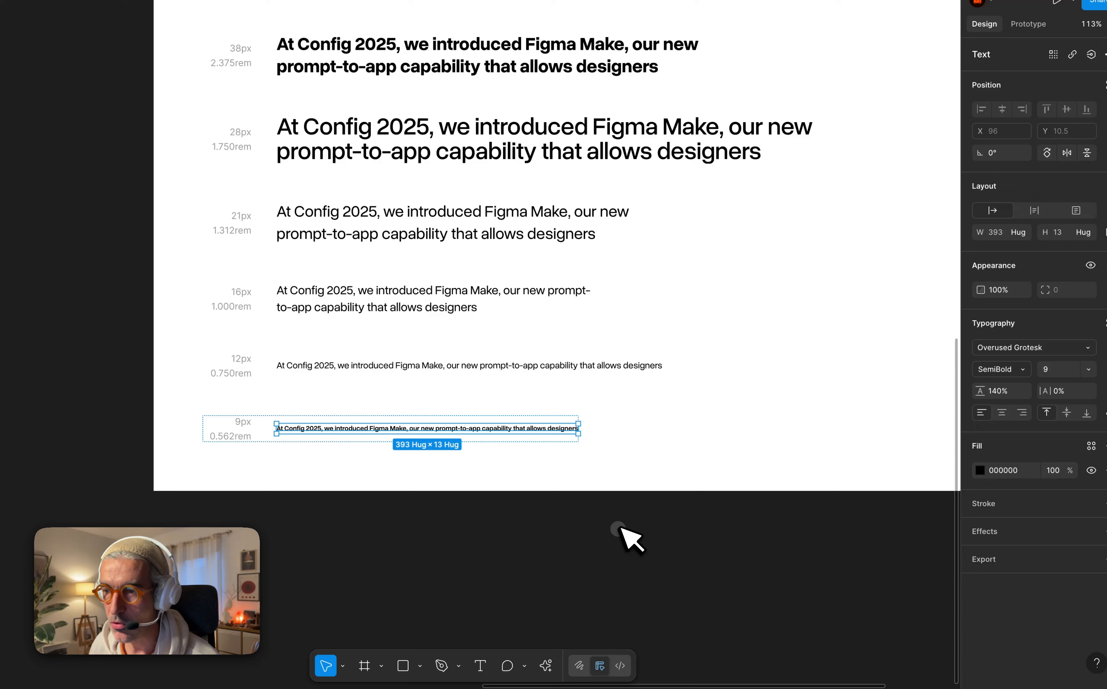
click(656, 500)
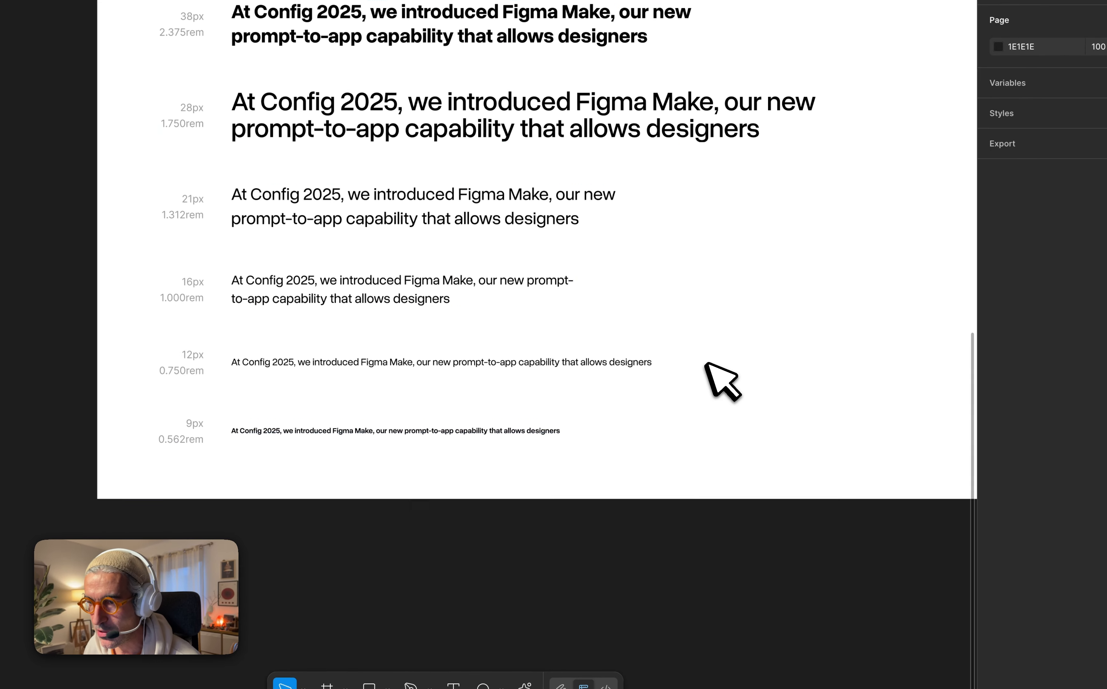
scroll(473, 258, down, 3)
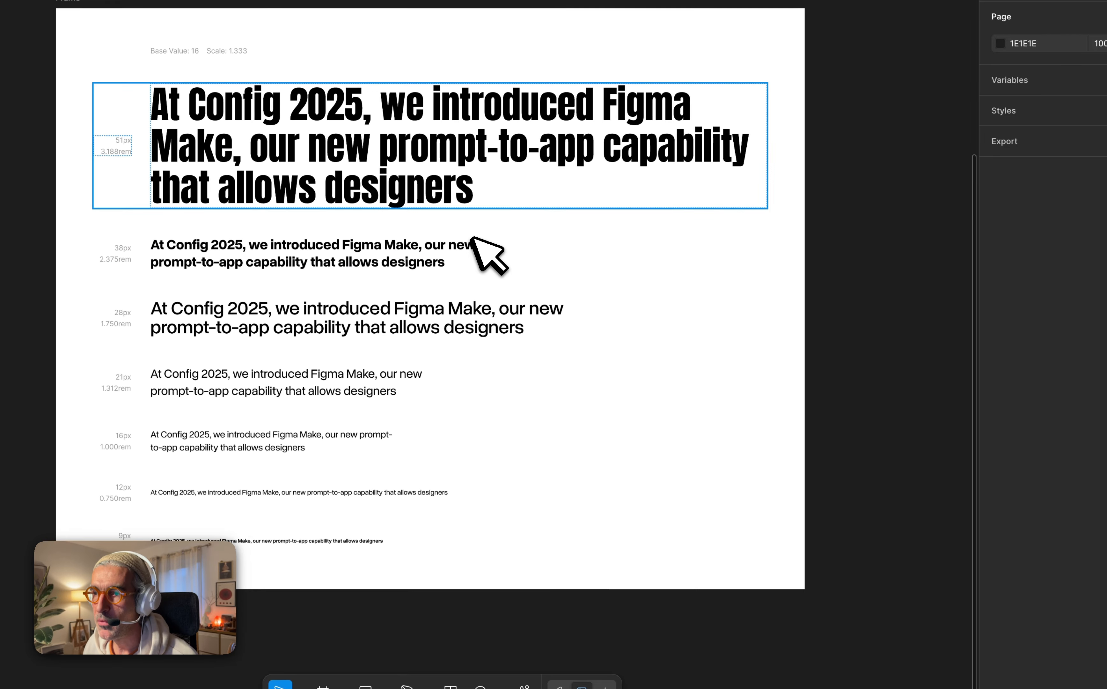
super+click(416, 108)
click(1049, 361)
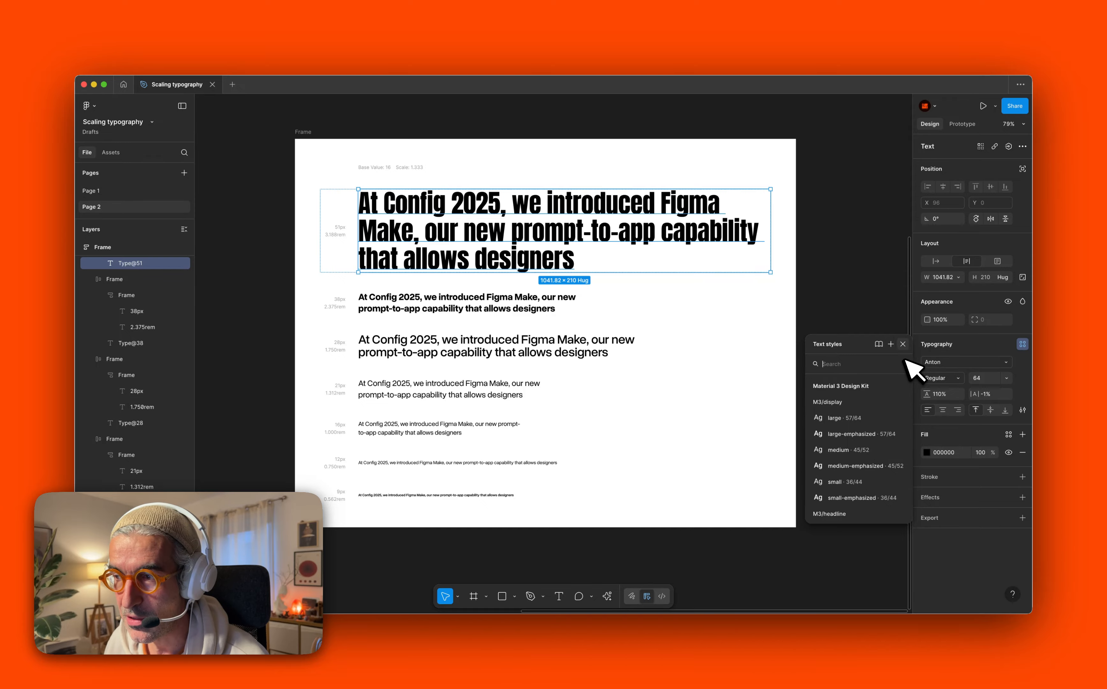
click(903, 344)
click(869, 324)
Remove the iOS 18 and iPadOS 18, iOS and iPadOS 26, Material 3 Design Kit and Simple Design System libraries from the file.
click(110, 152)
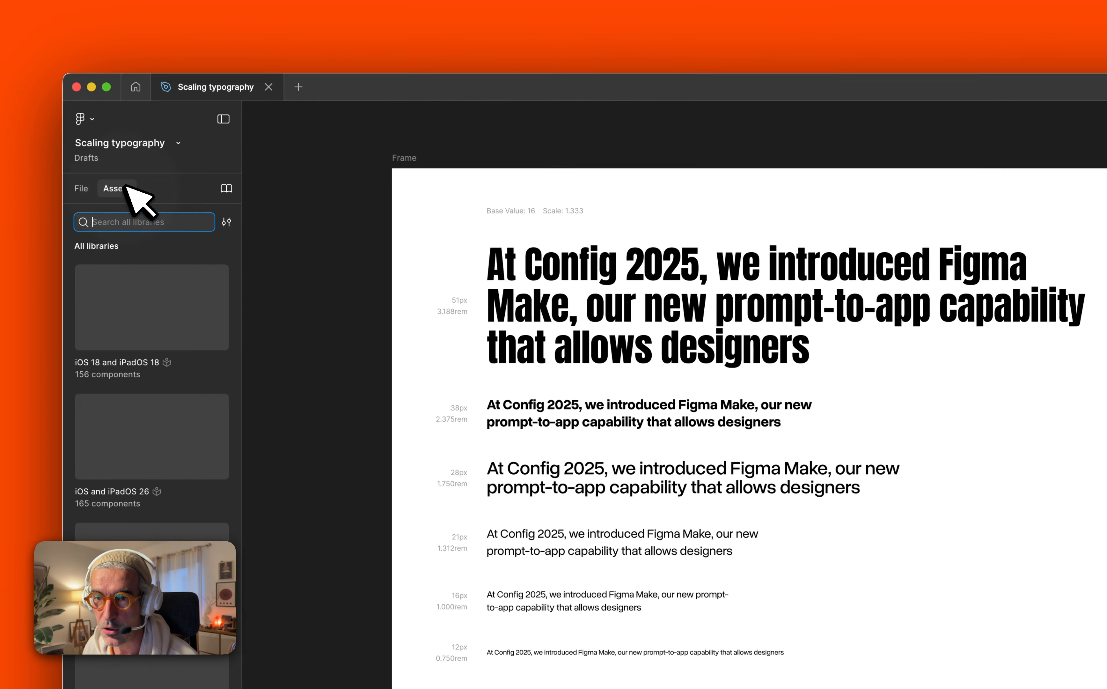
click(237, 190)
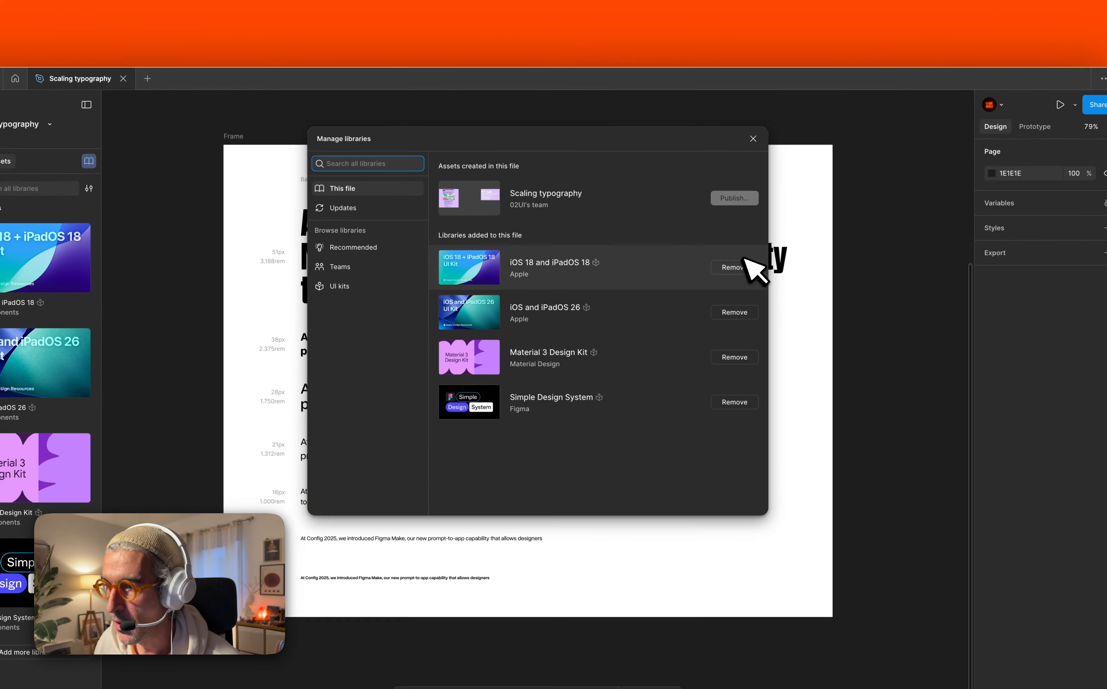
click(682, 239)
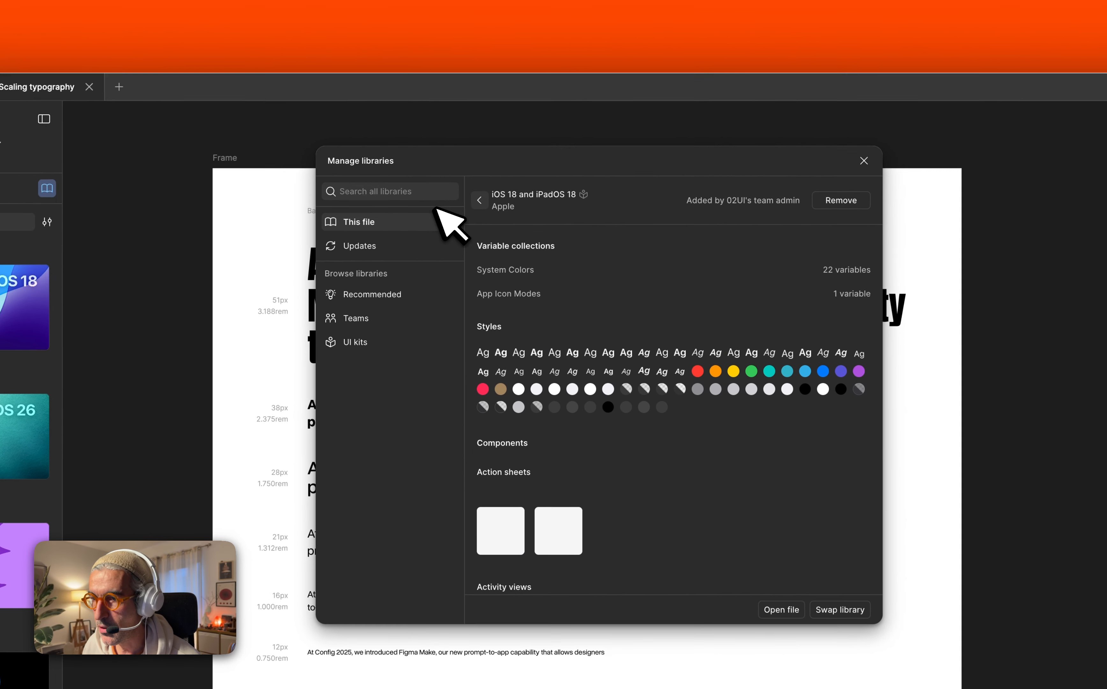
click(479, 200)
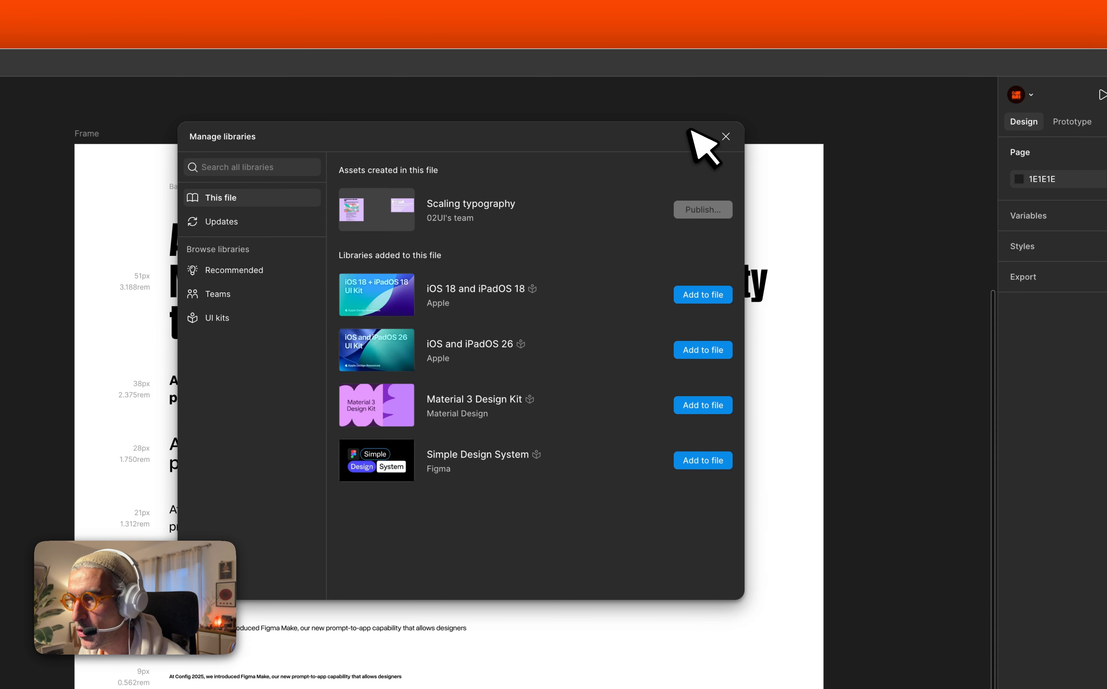
click(725, 136)
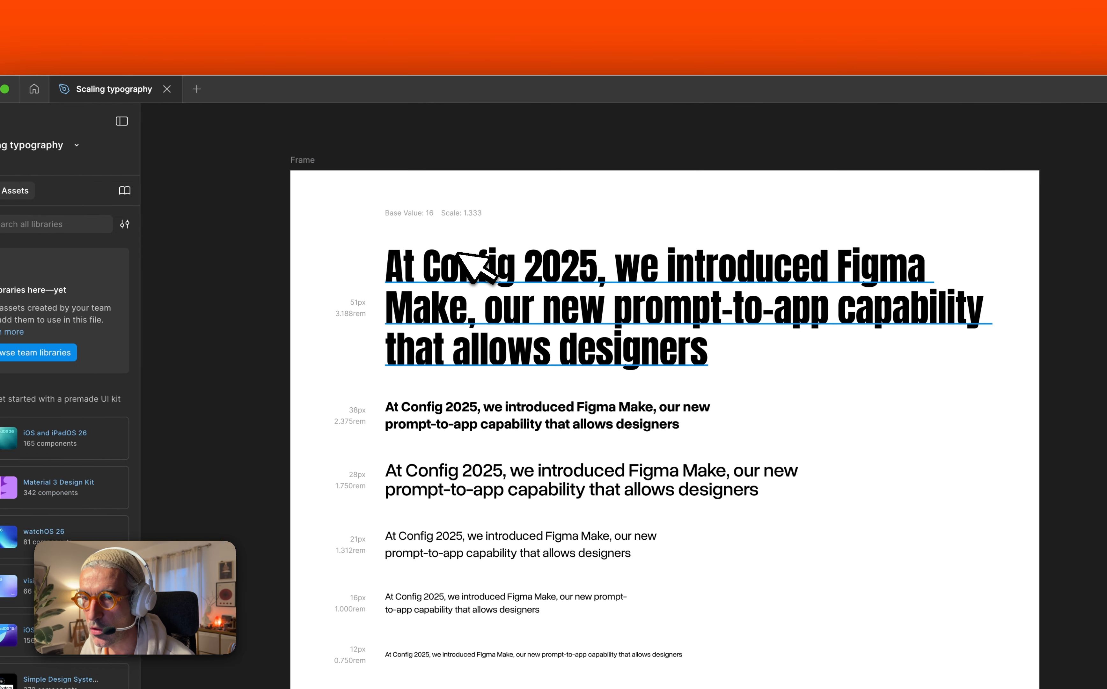
click(75, 190)
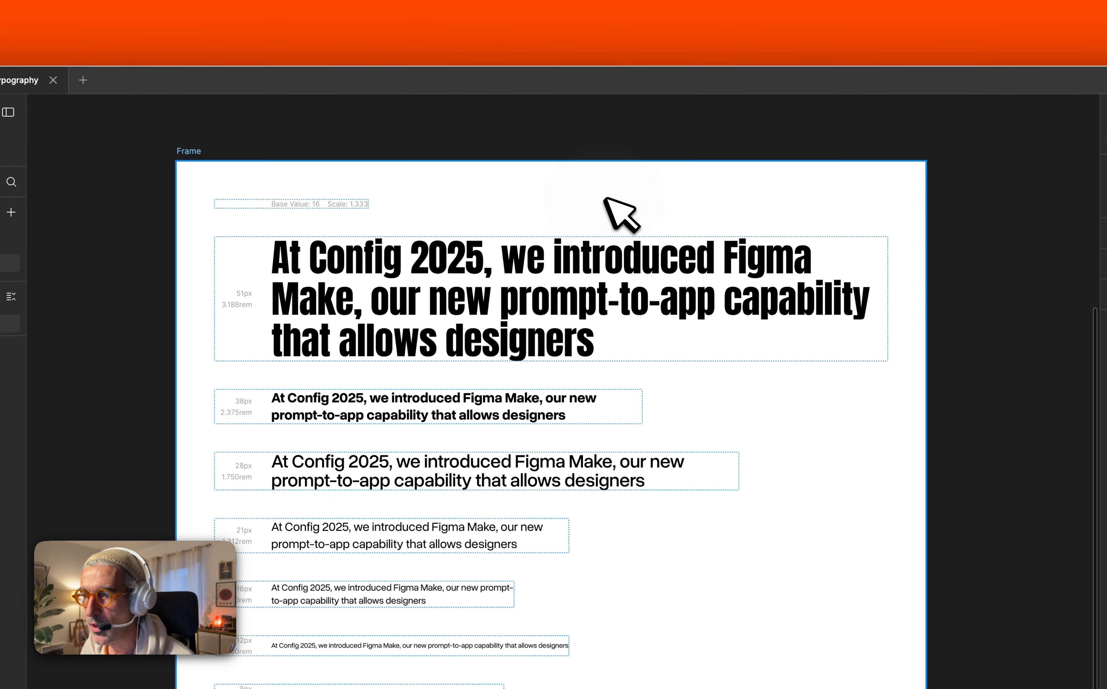
Create a text style named "Display/XXL" from the 51px sample text.
click(565, 297)
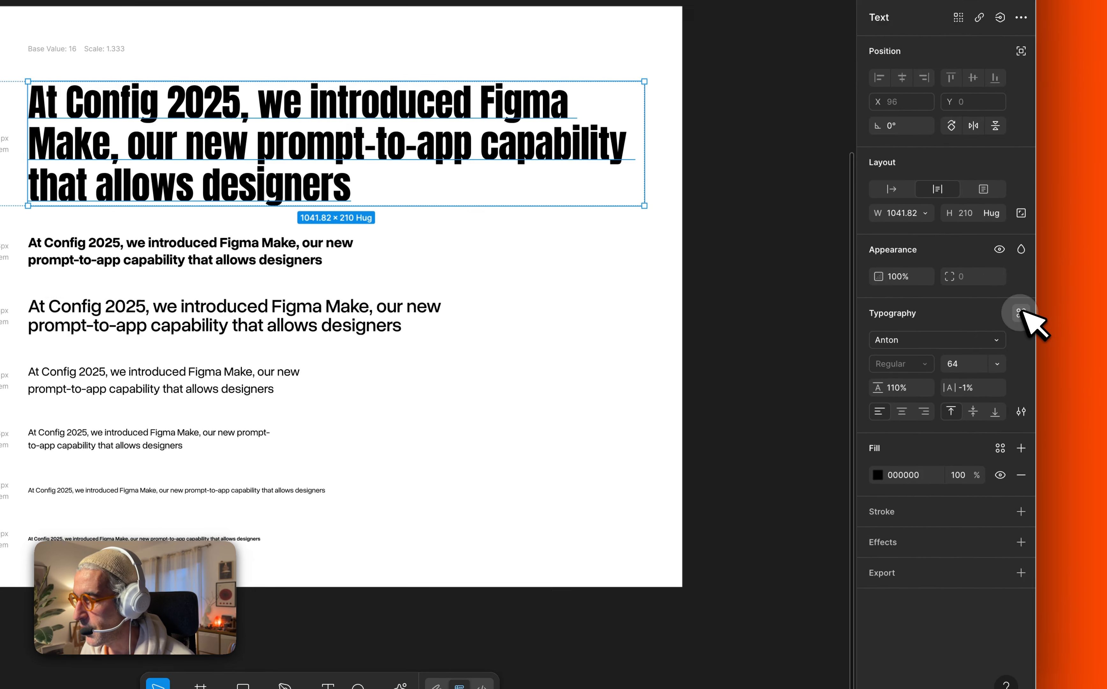
click(1021, 312)
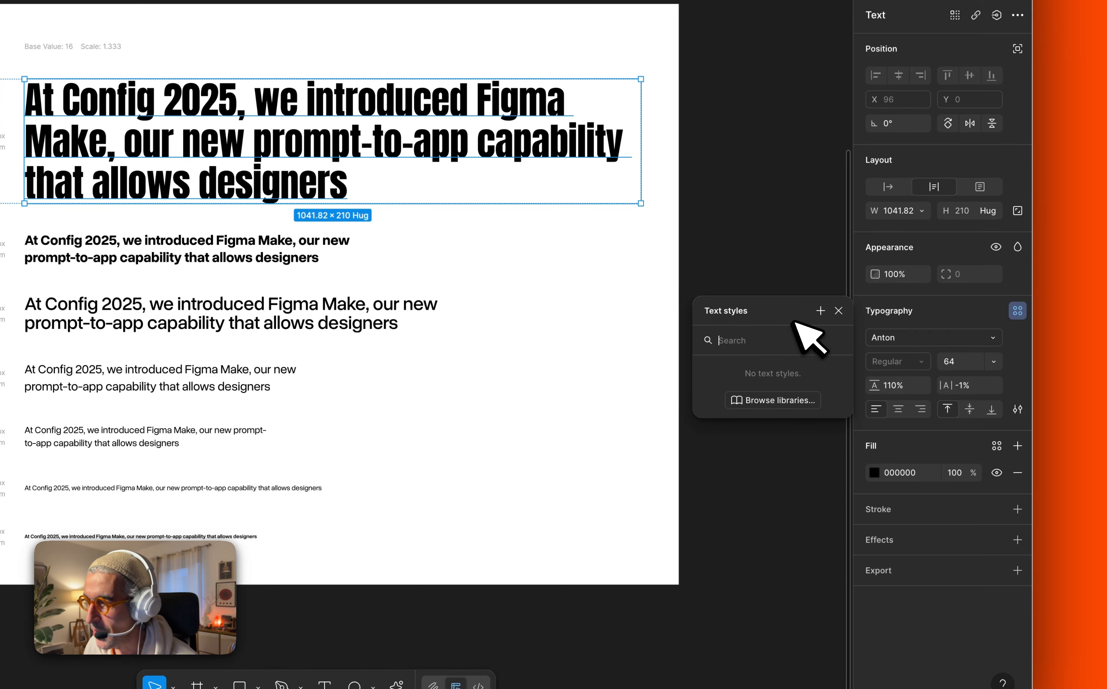
click(821, 310)
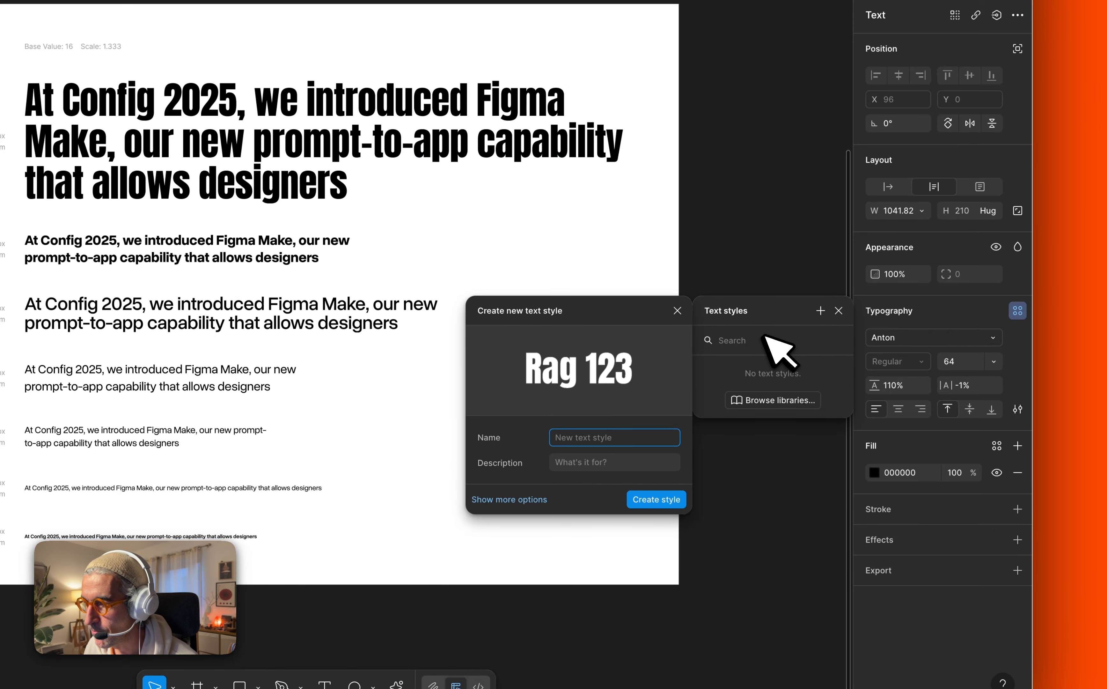
text(Display/XXL)
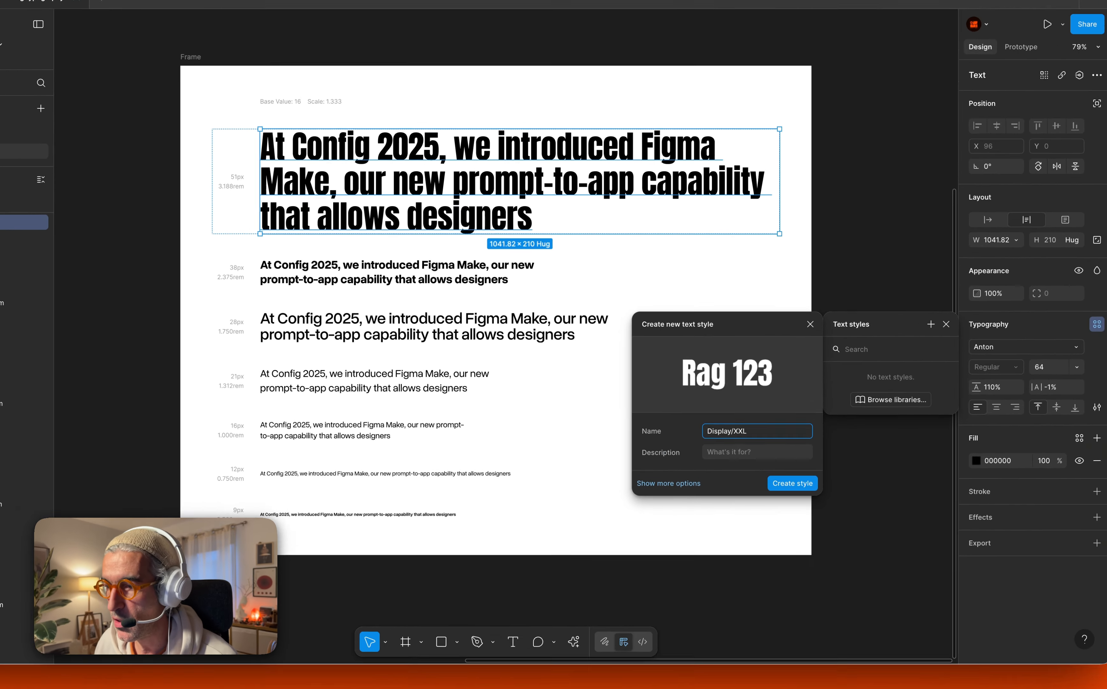
click(781, 470)
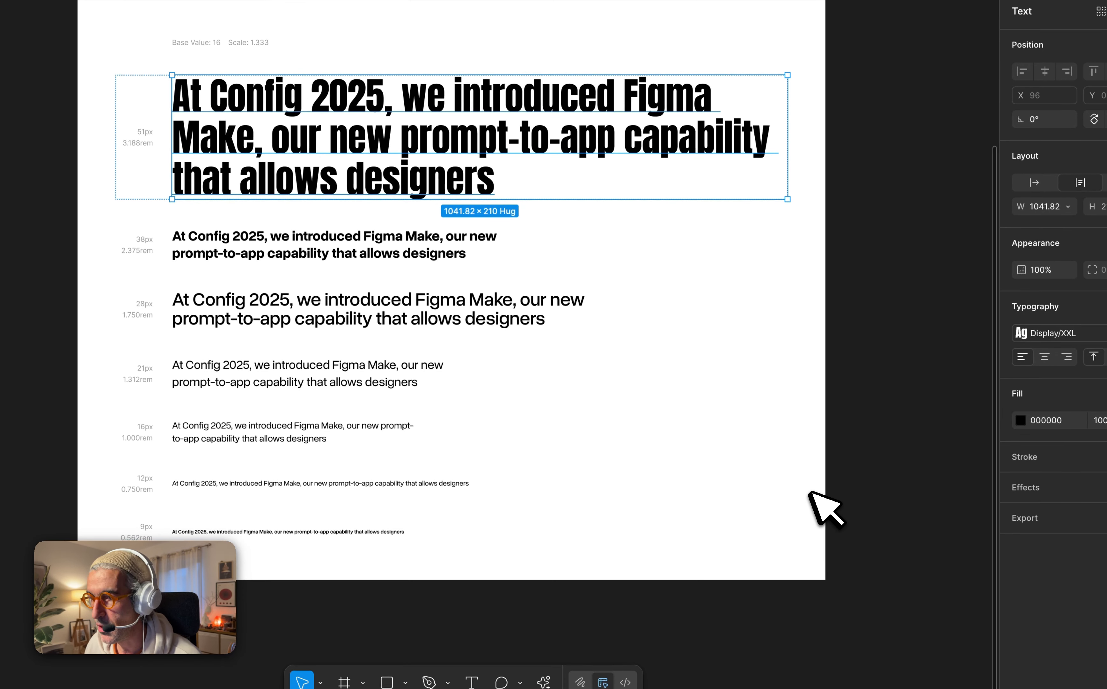
Create a text style named "Display/XS" from the 38px sample text.
click(384, 249)
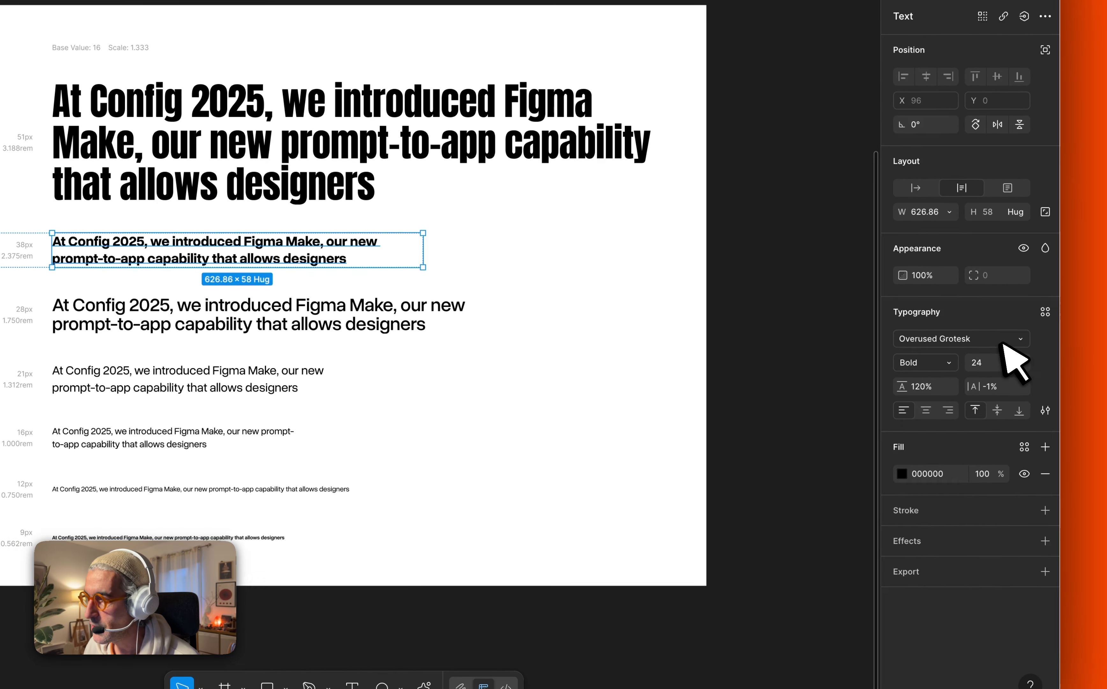
click(1045, 312)
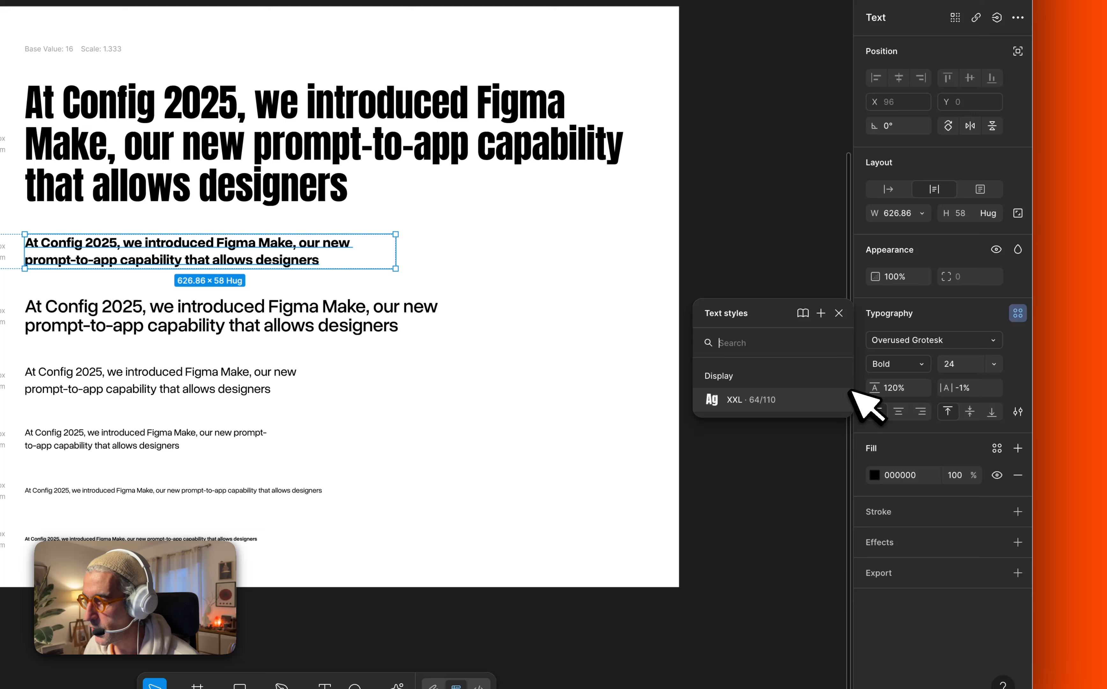
click(820, 314)
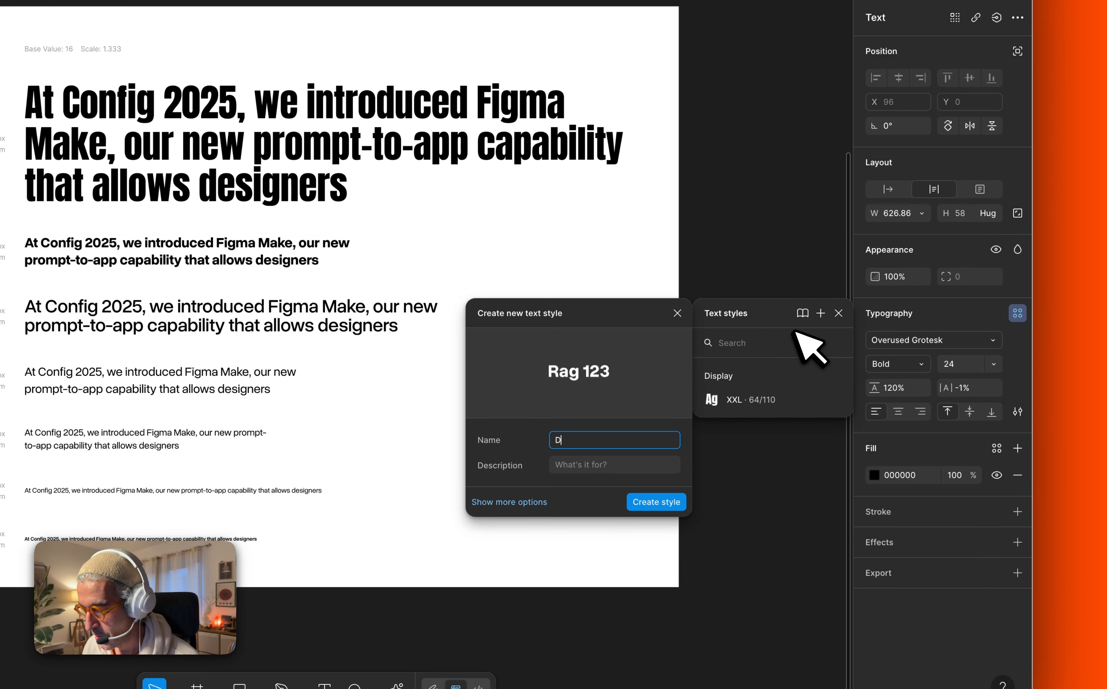
text(Display/XS)
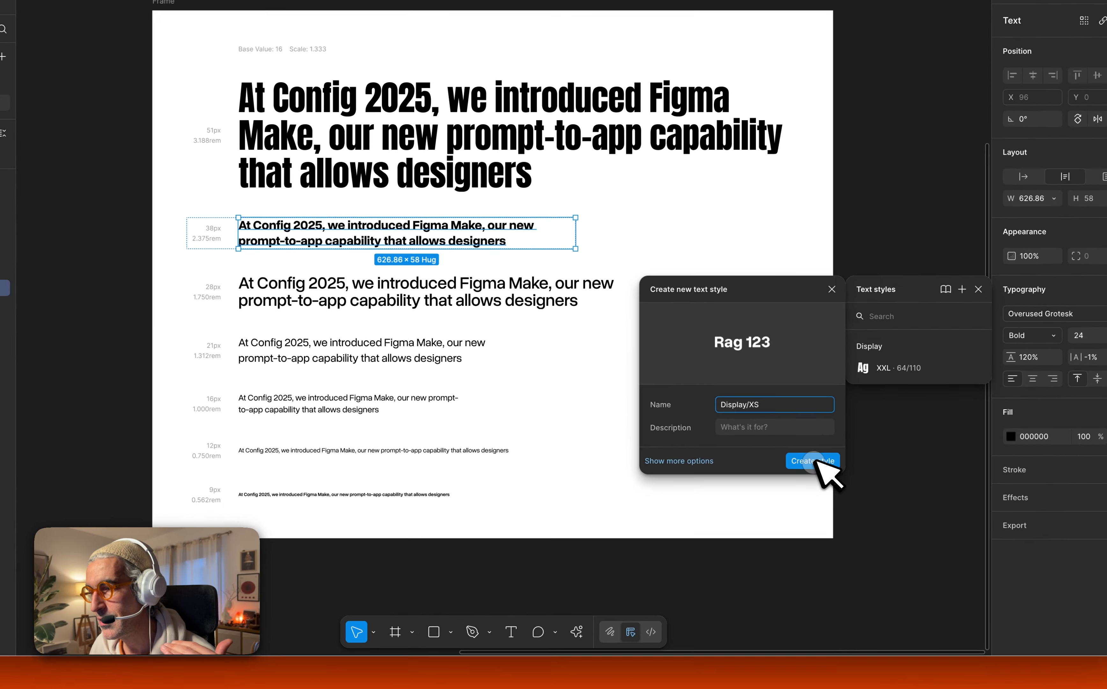
click(779, 469)
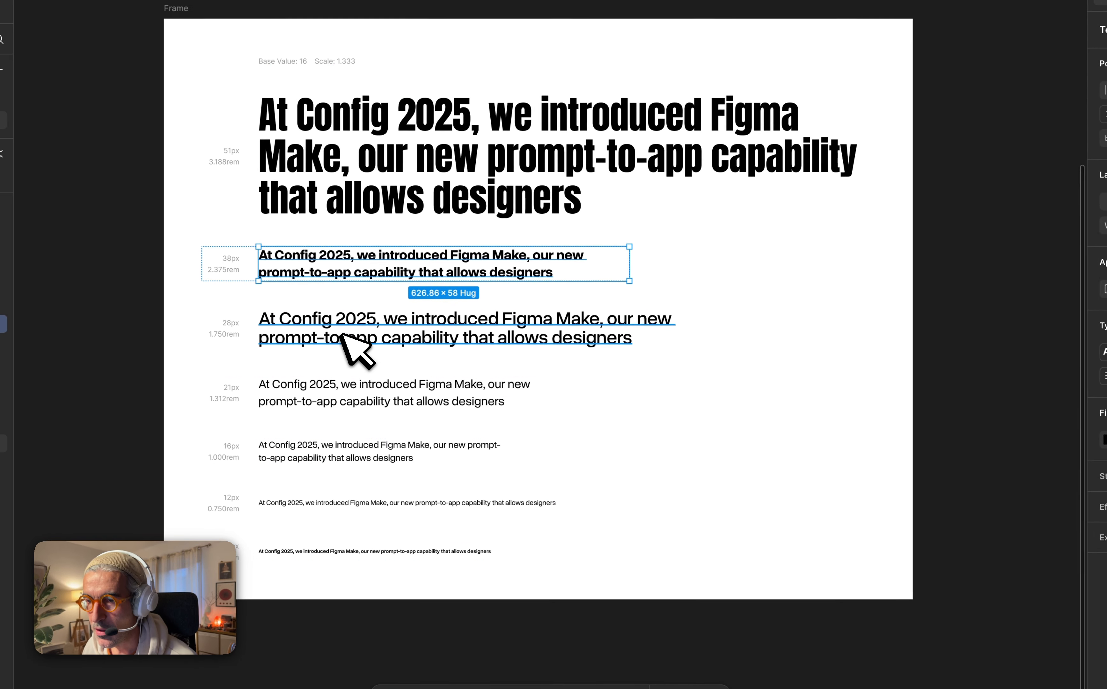
Create a text style named "Title/H1" from the 28px sample text.
click(319, 310)
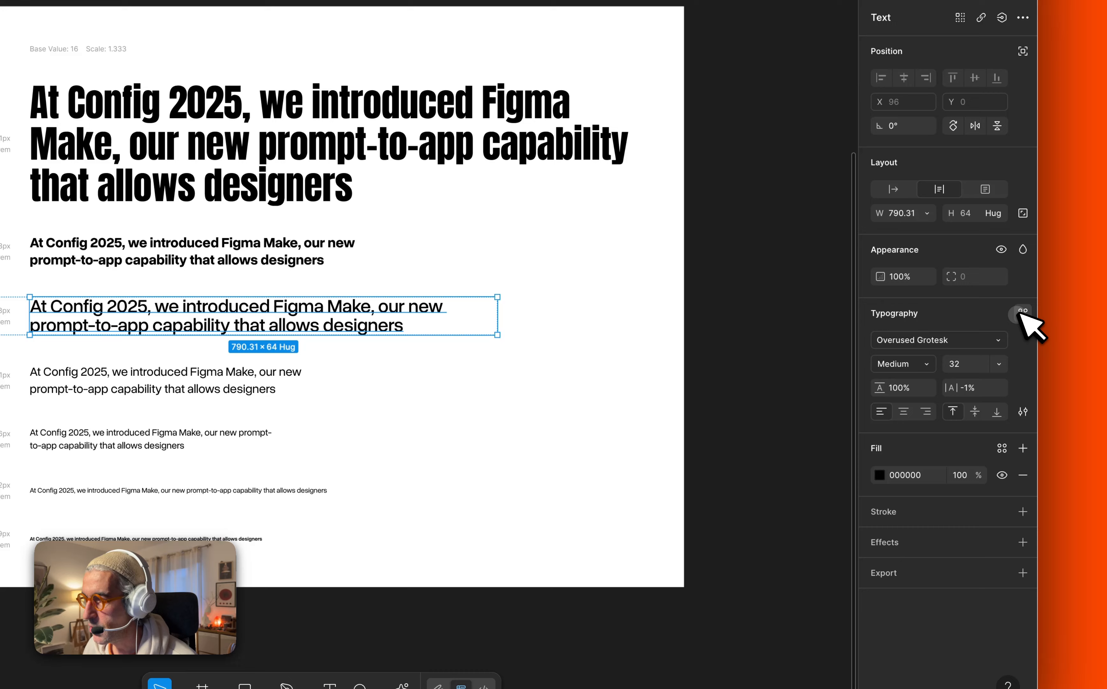
click(1022, 312)
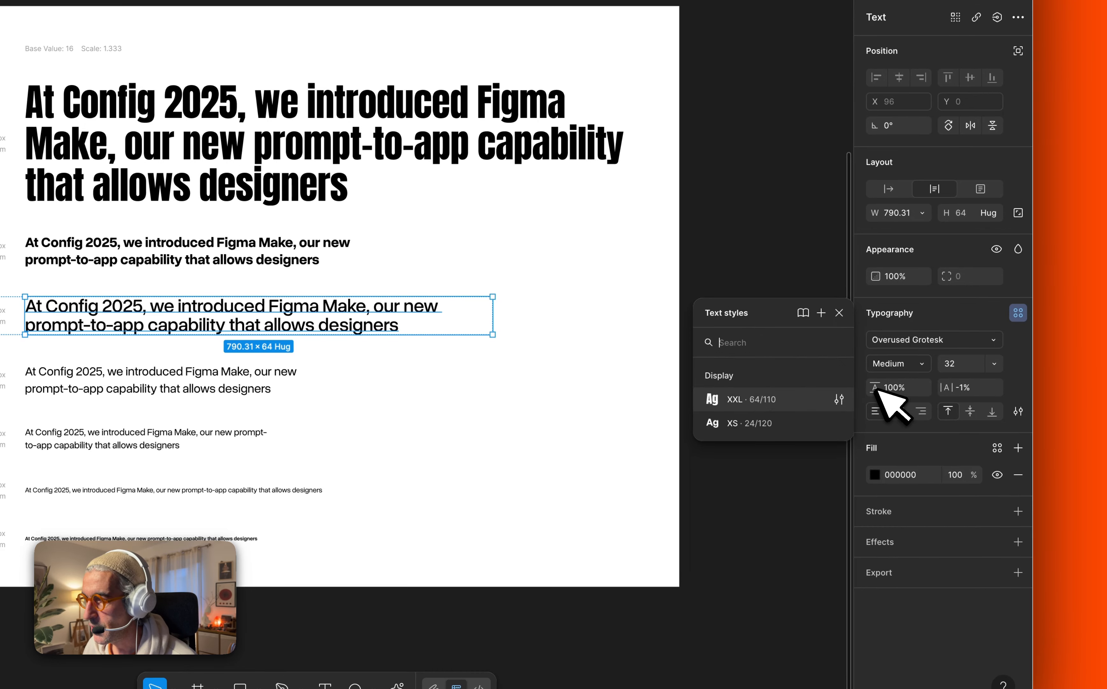
click(820, 312)
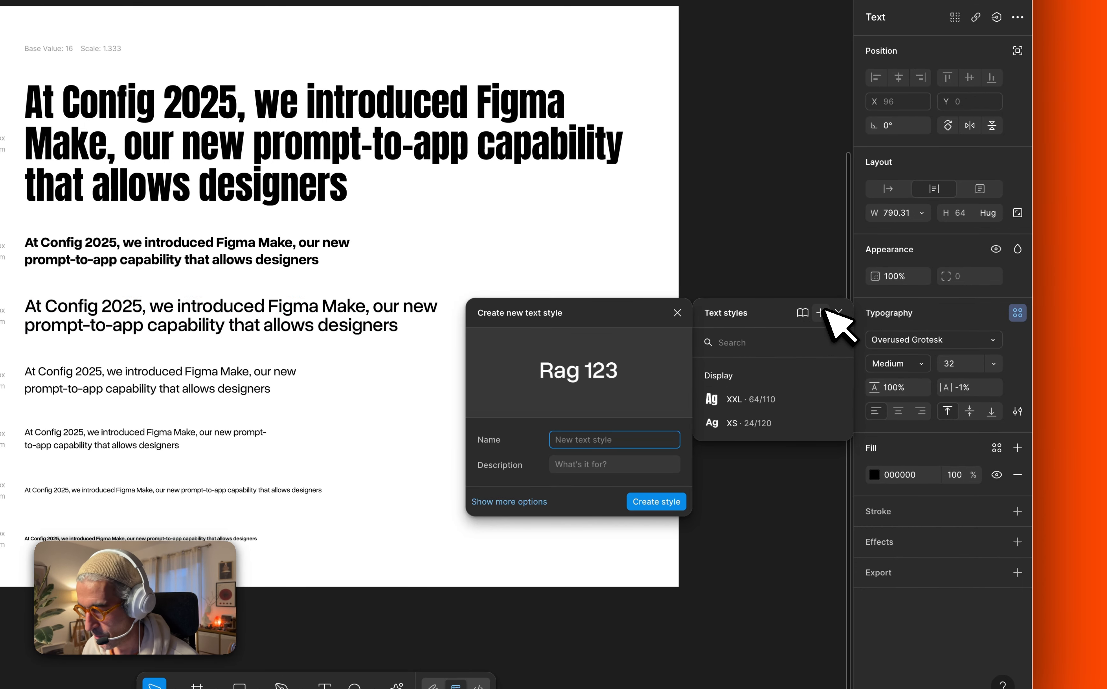
text(Tit)
key(super+a)
text(Hea)
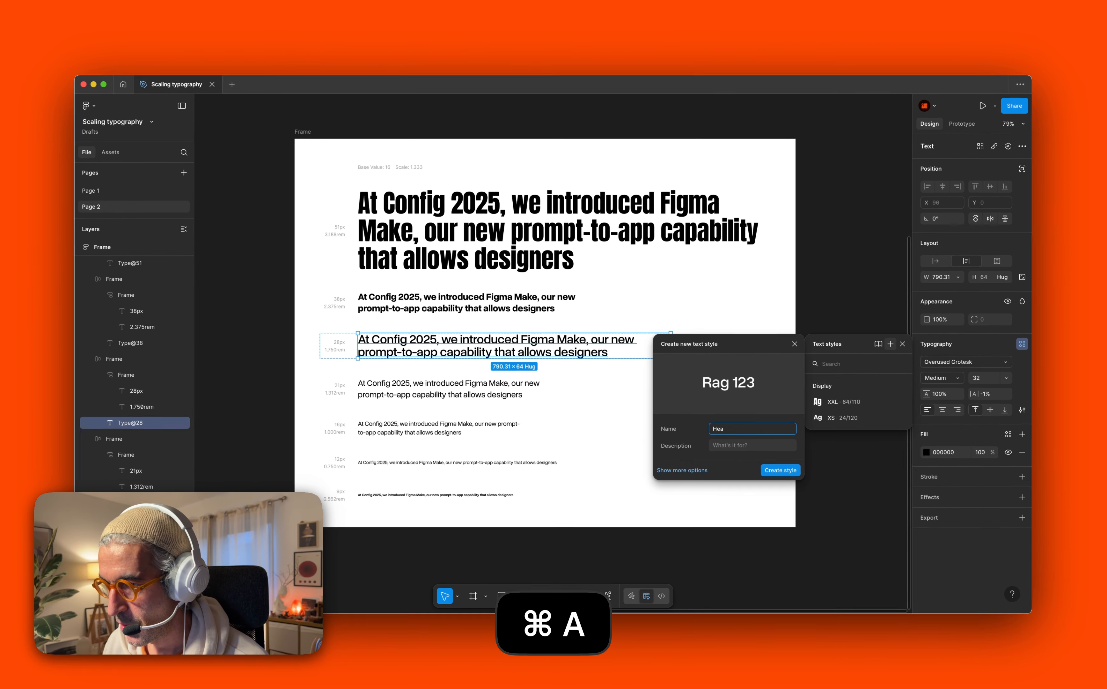
key(super+a)
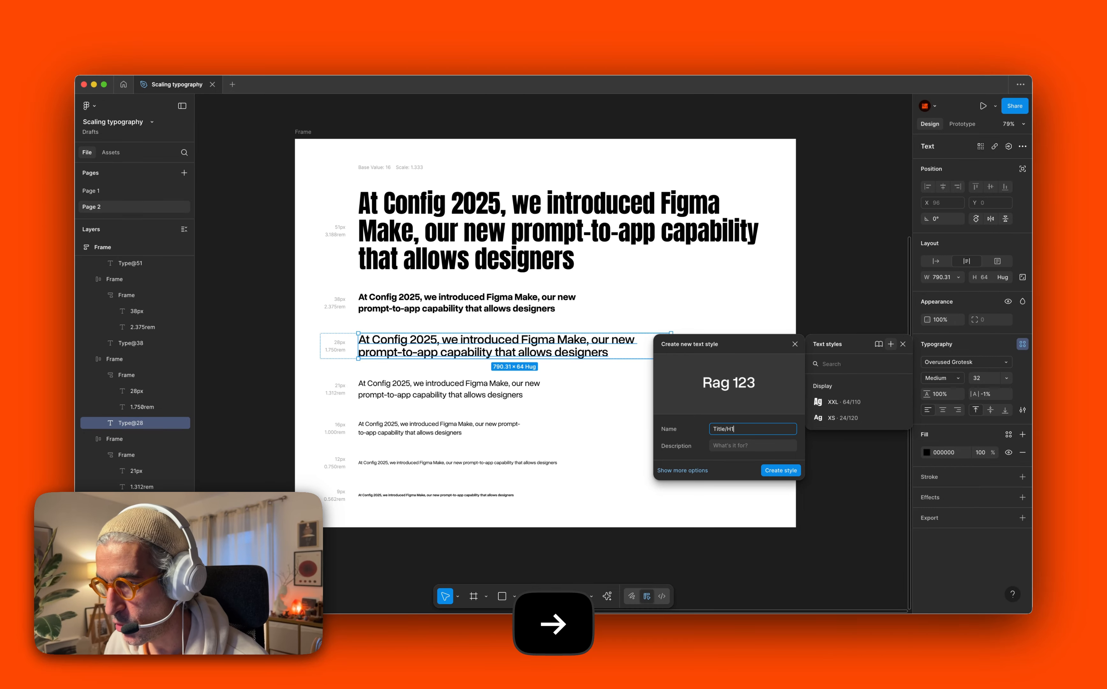
click(902, 344)
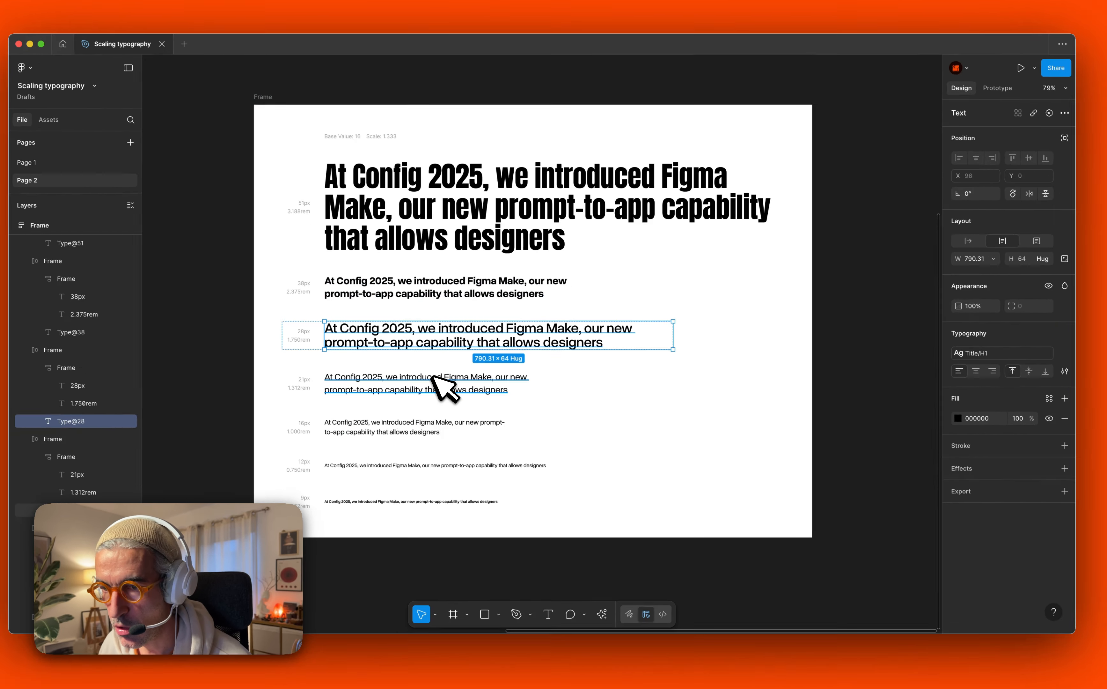
Create a text style named "Title/H2" from the 21px sample text.
click(453, 386)
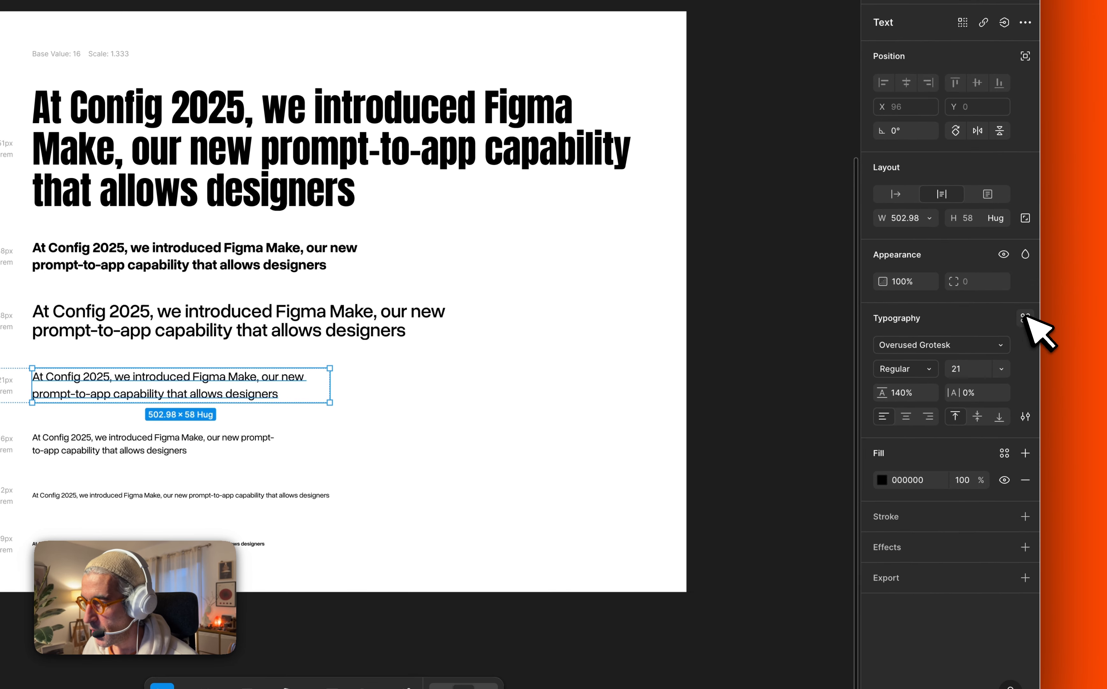
click(1018, 318)
click(821, 319)
text(Title/)
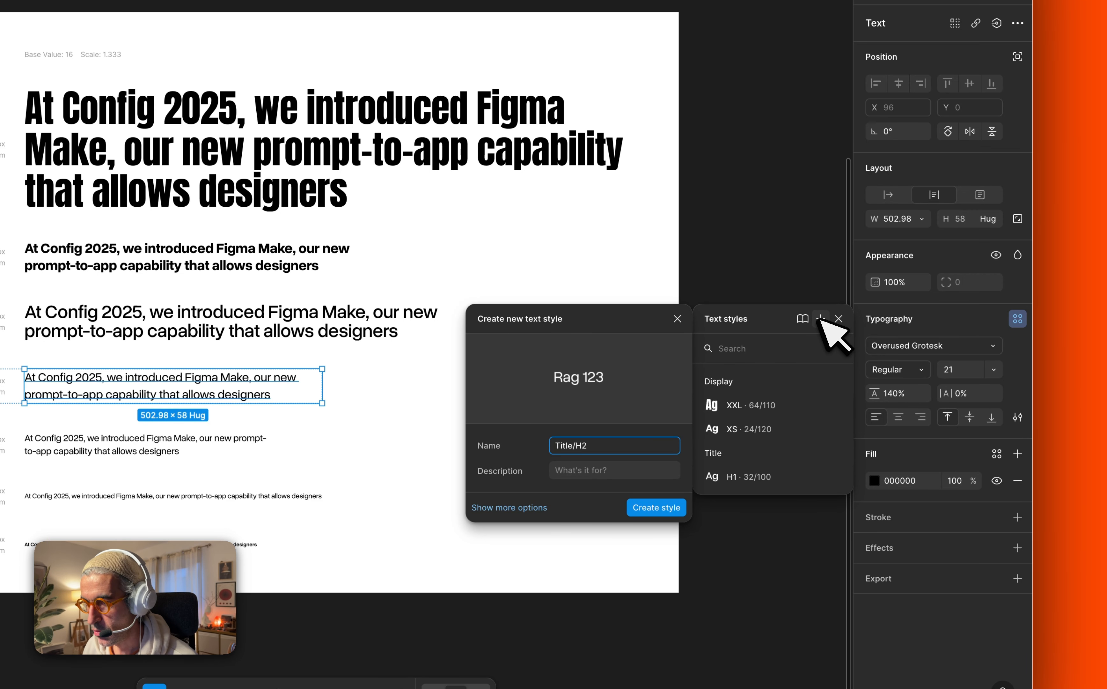
key(Return)
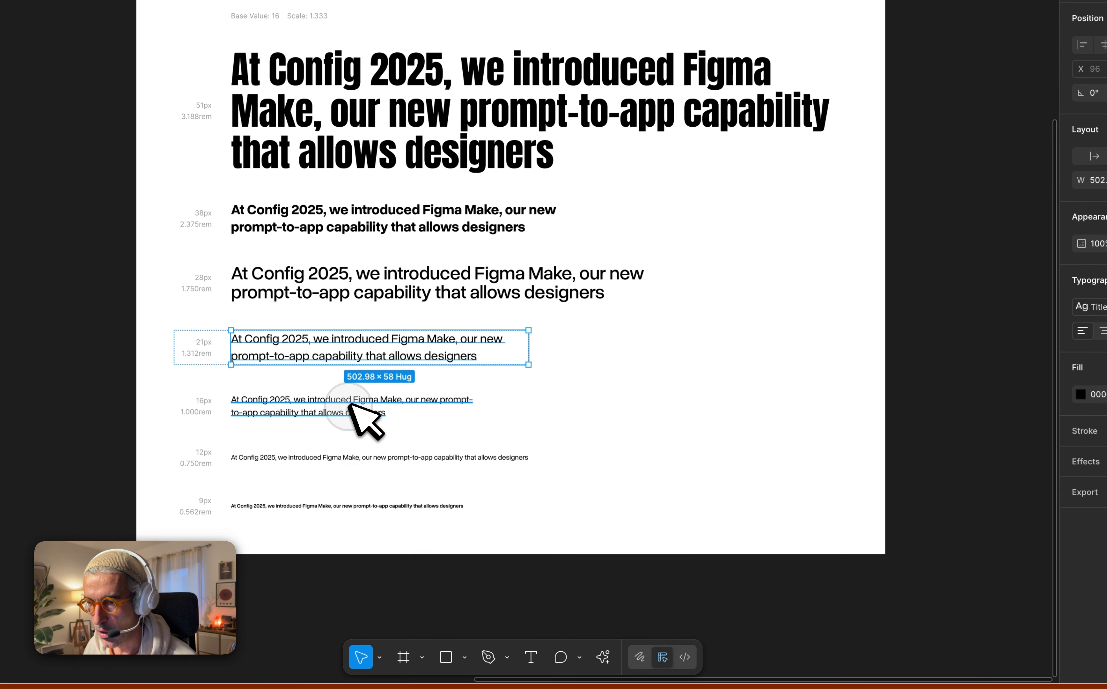
Create a text style named "Body" from the 16px sample text.
click(155, 443)
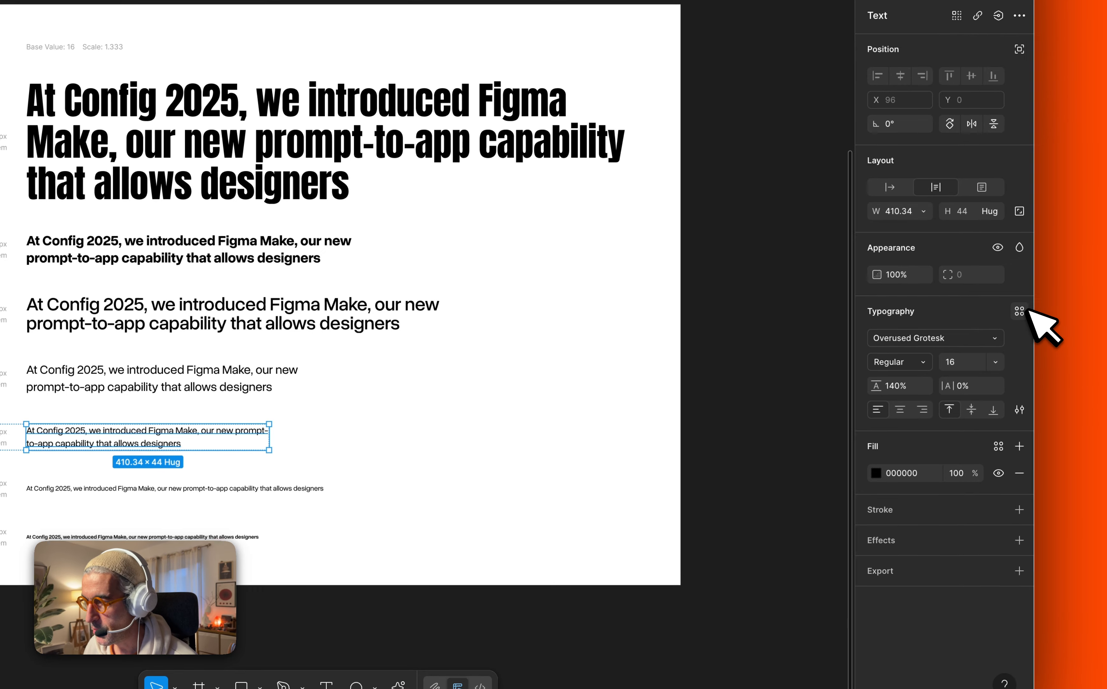
click(1018, 311)
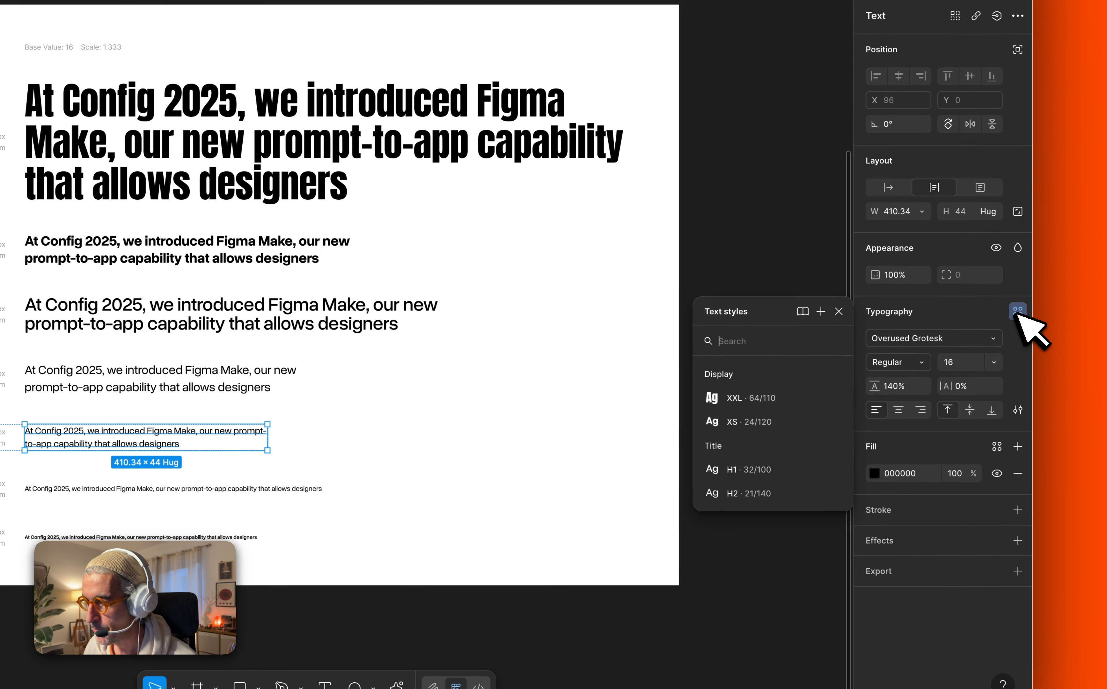
click(822, 311)
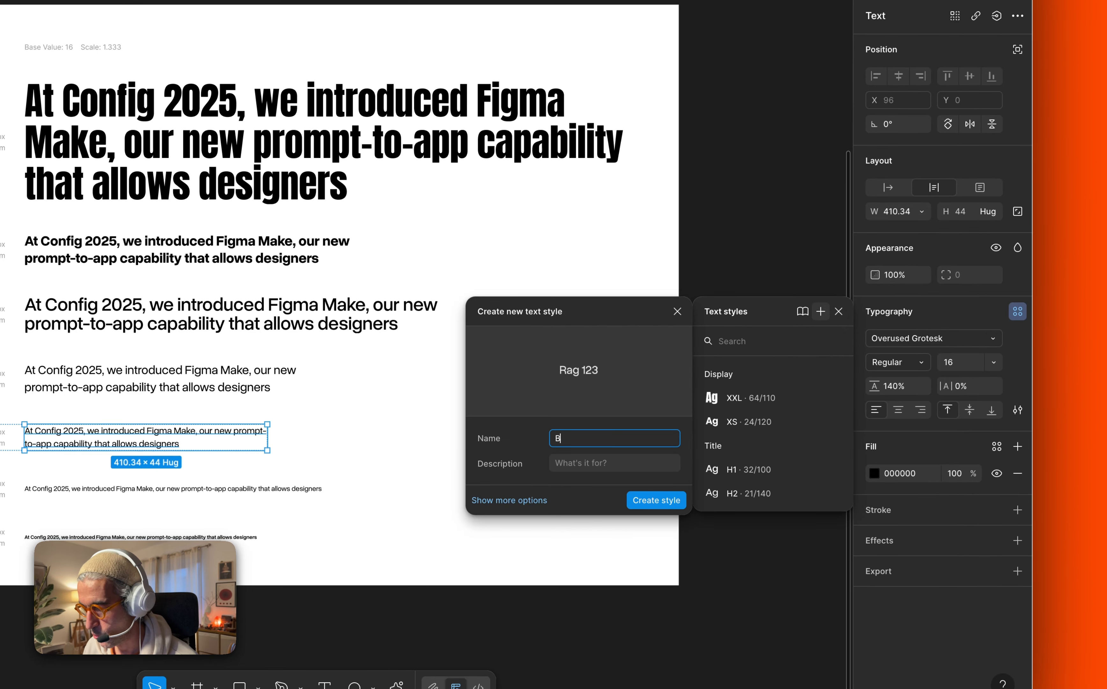
text(Body)
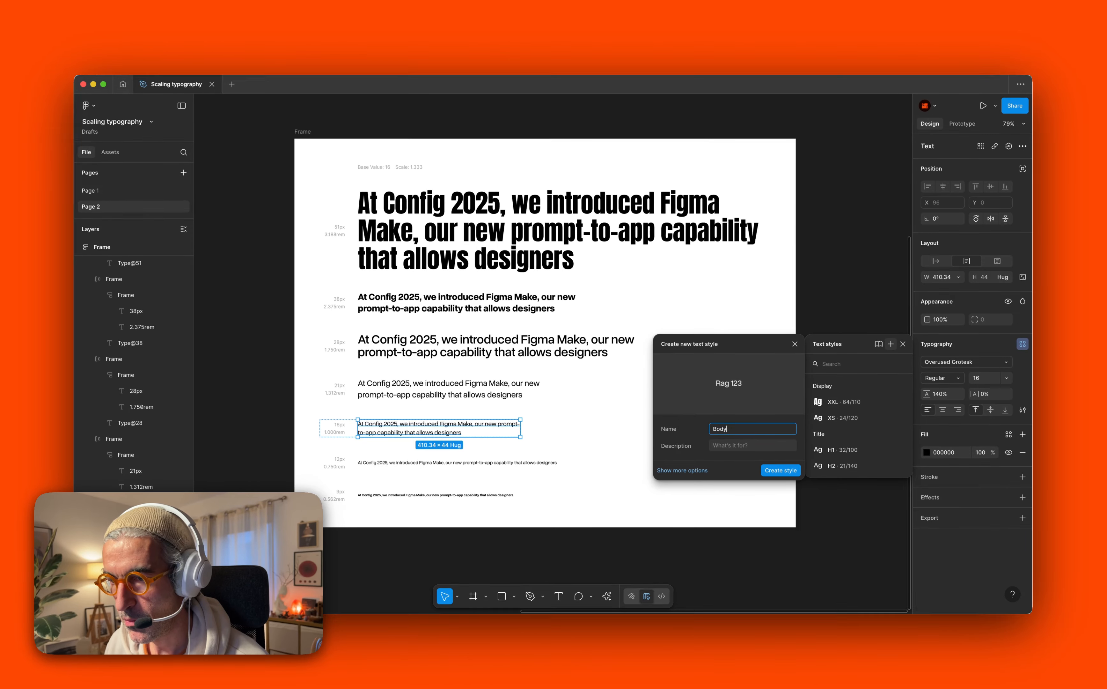
key(Return)
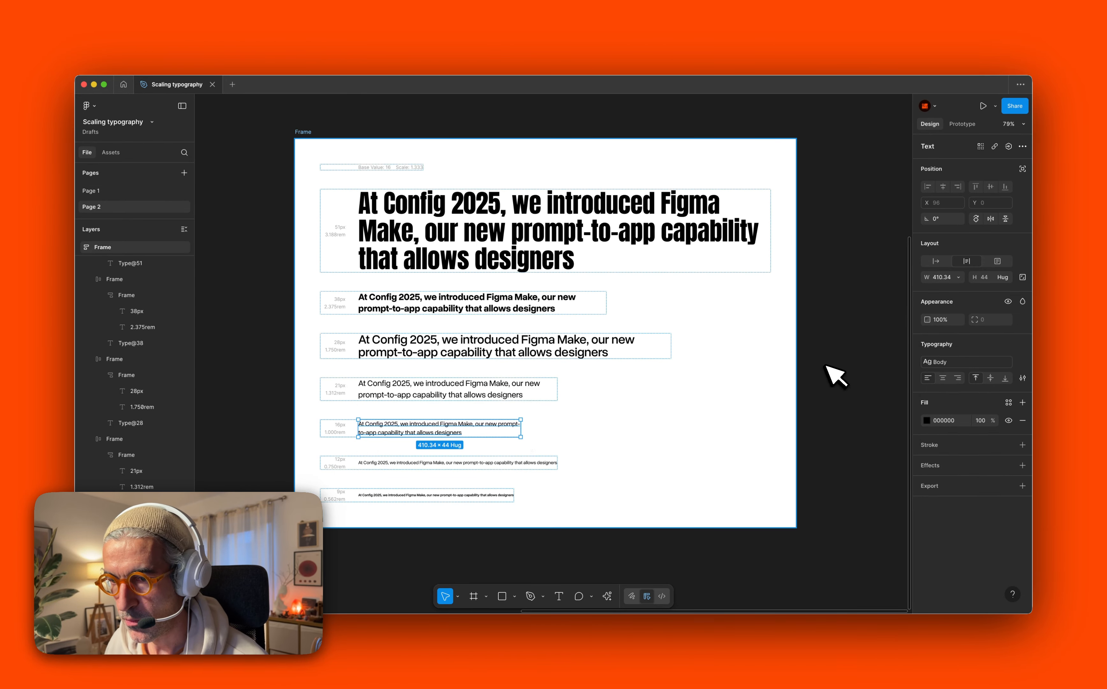
Create a text style named "Body-S" from the 12px sample text.
click(451, 461)
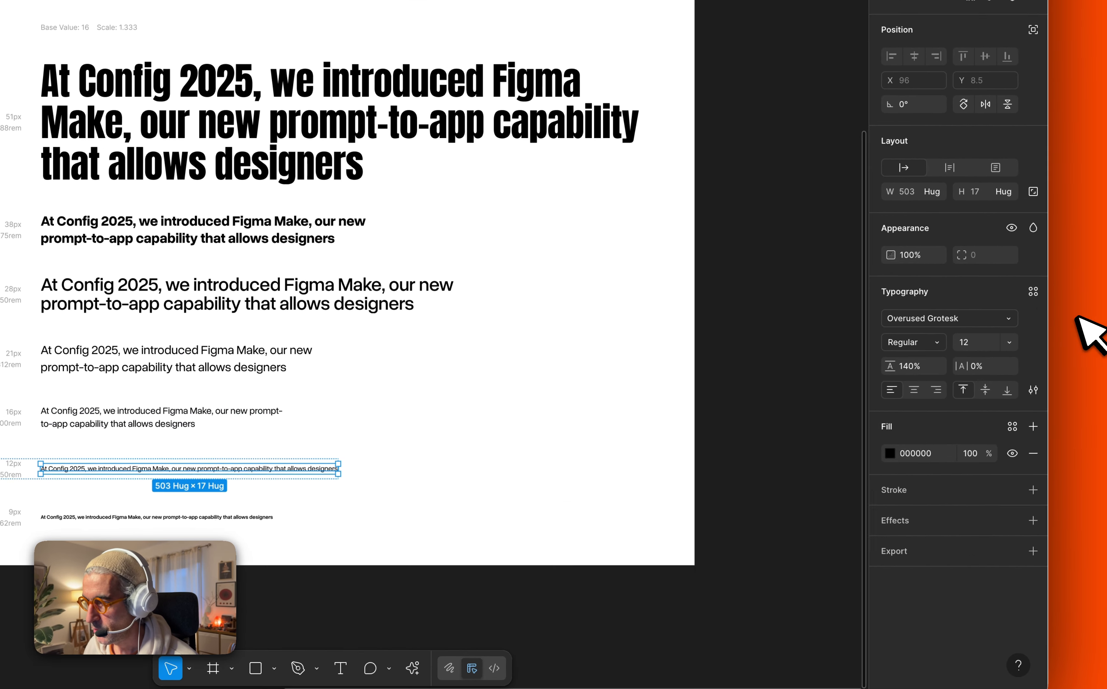
click(1106, 256)
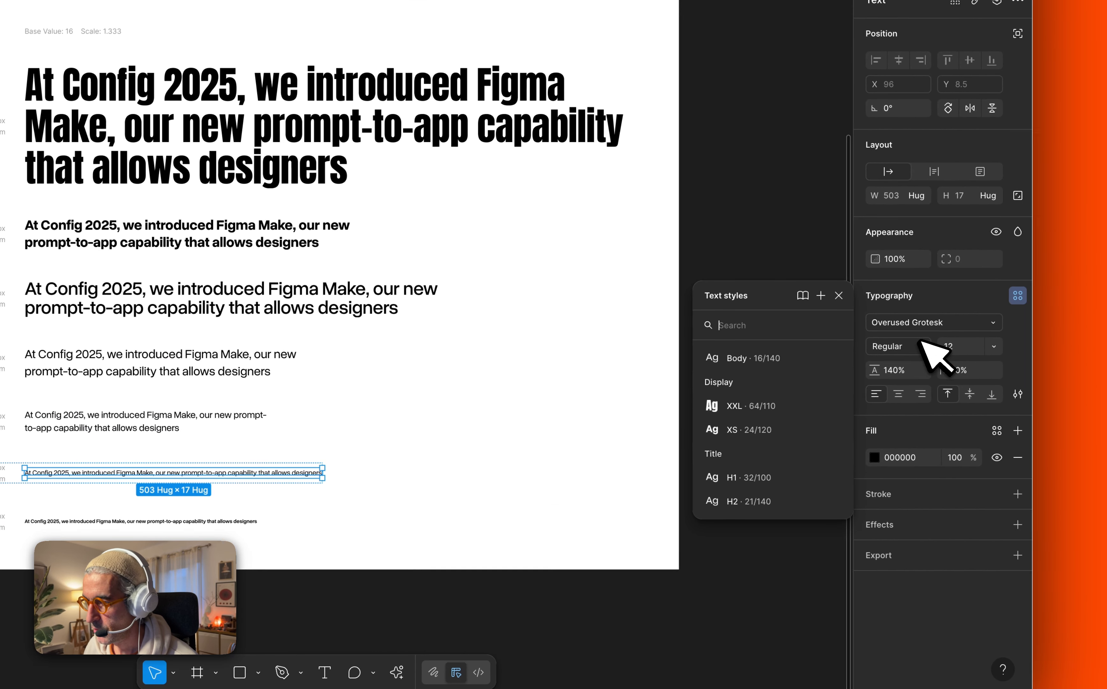
click(821, 296)
text(Bo)
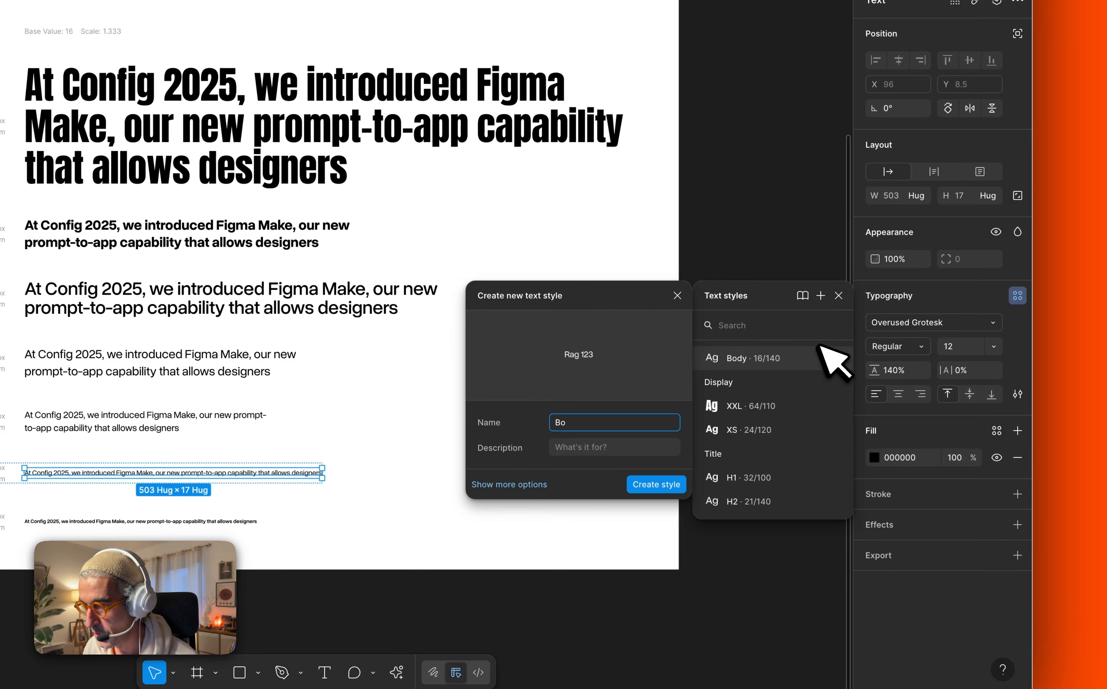
text(dy-S)
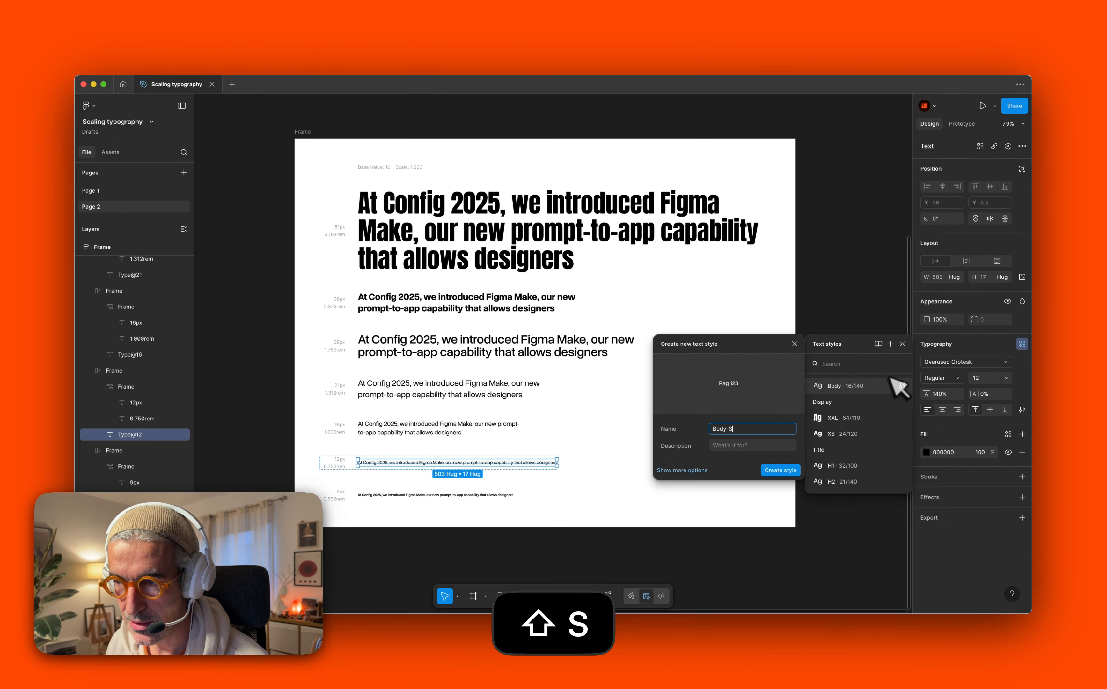
key(Return)
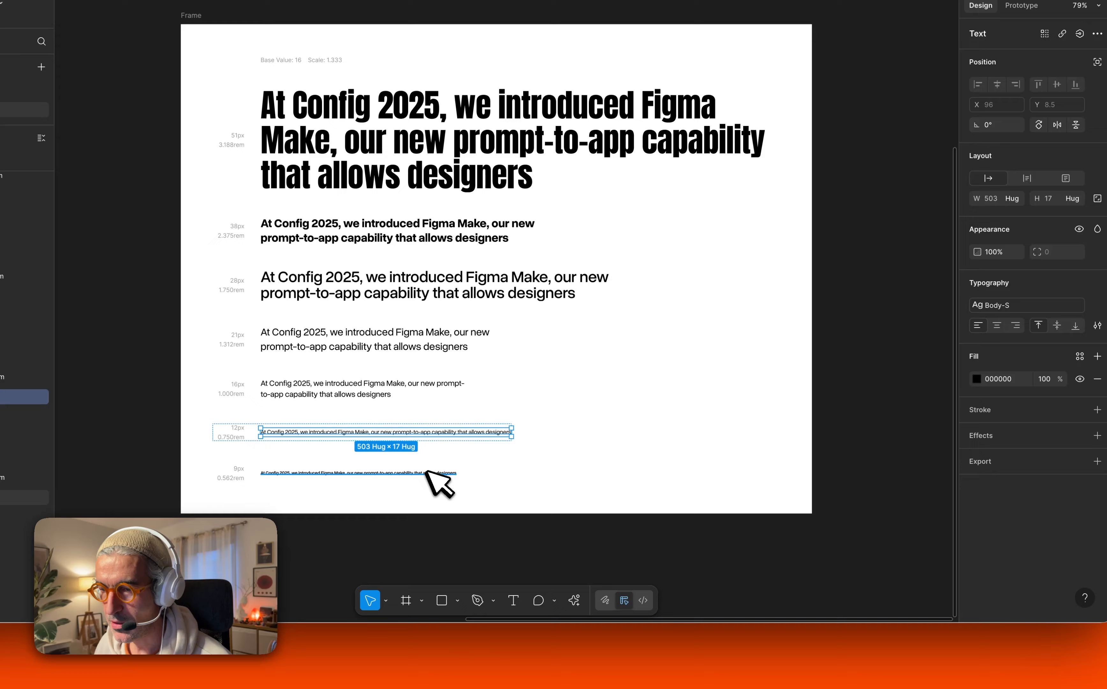
Create a text style named "Body-xs" from the 9px sample text, then deselect it.
click(500, 496)
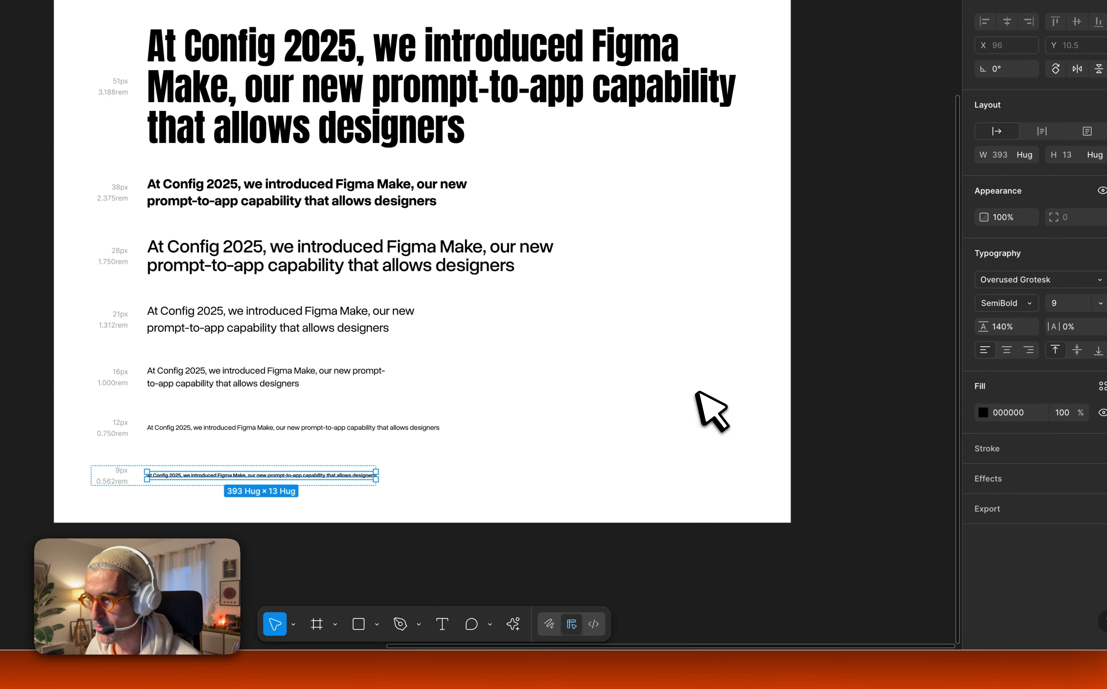
click(1019, 315)
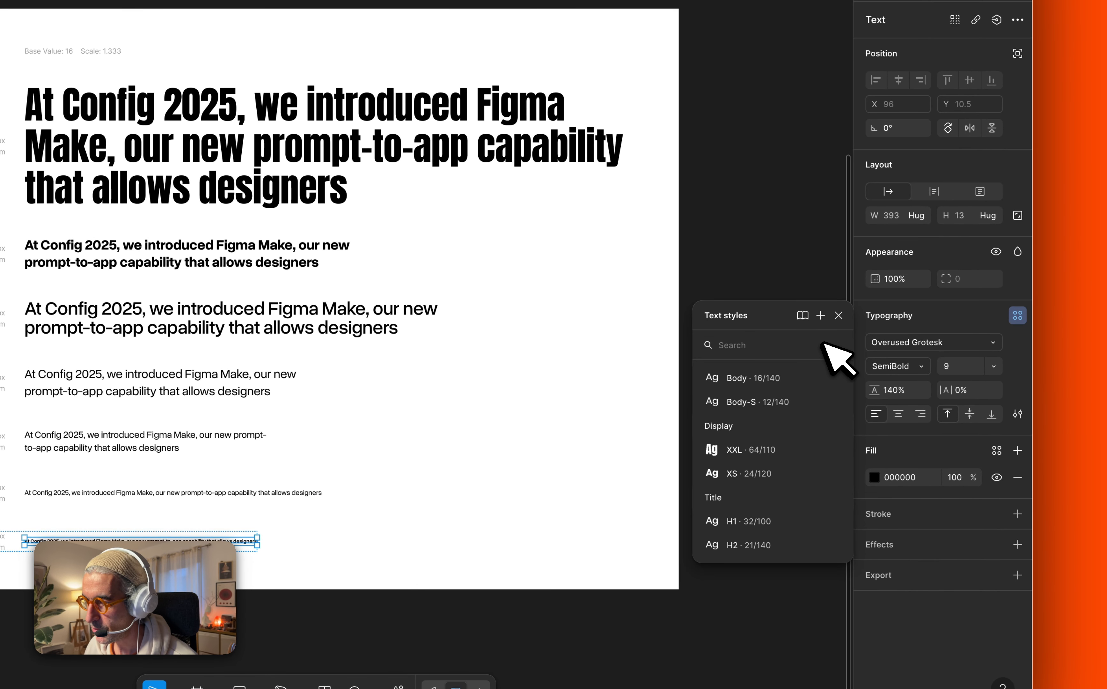
click(820, 315)
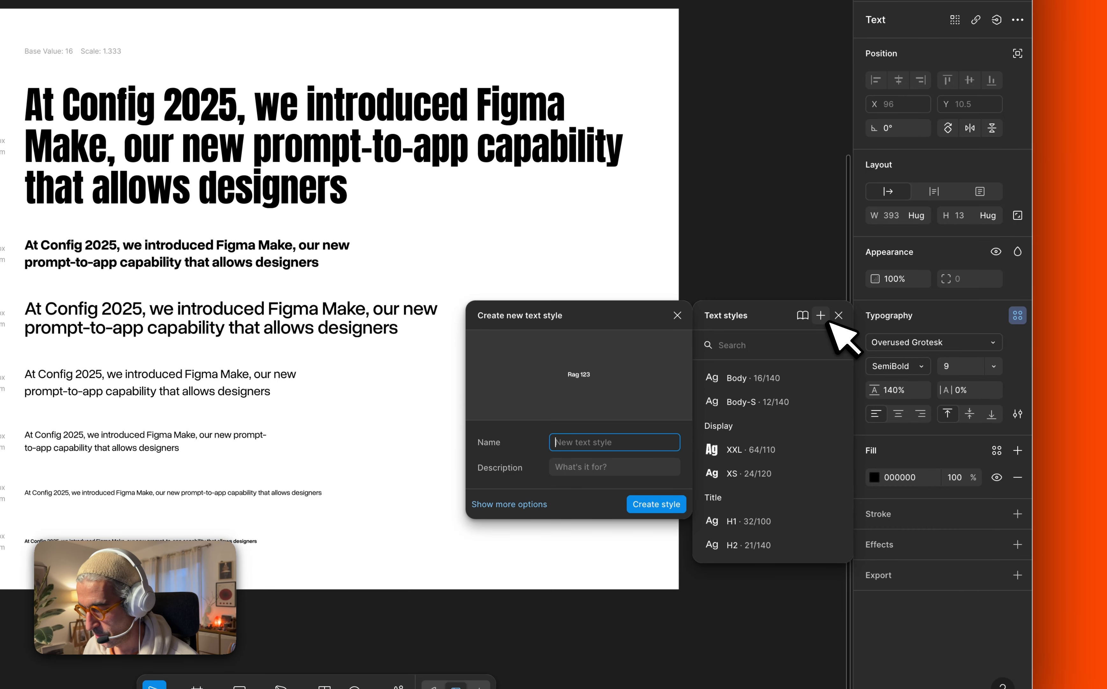
text(Body)
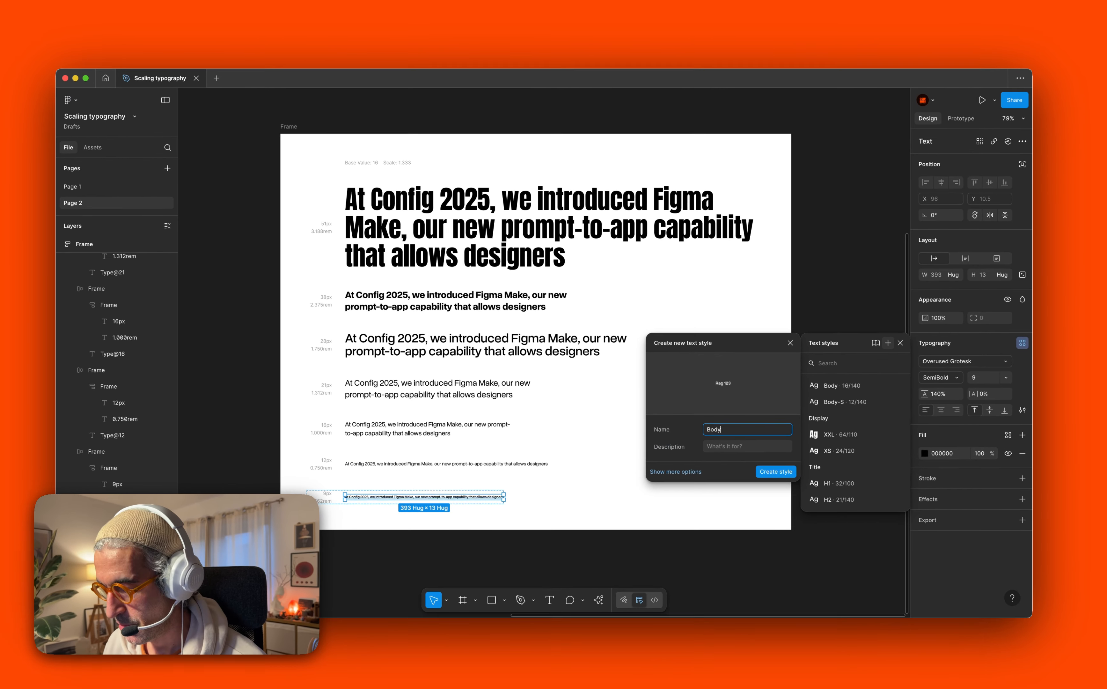
text(-)
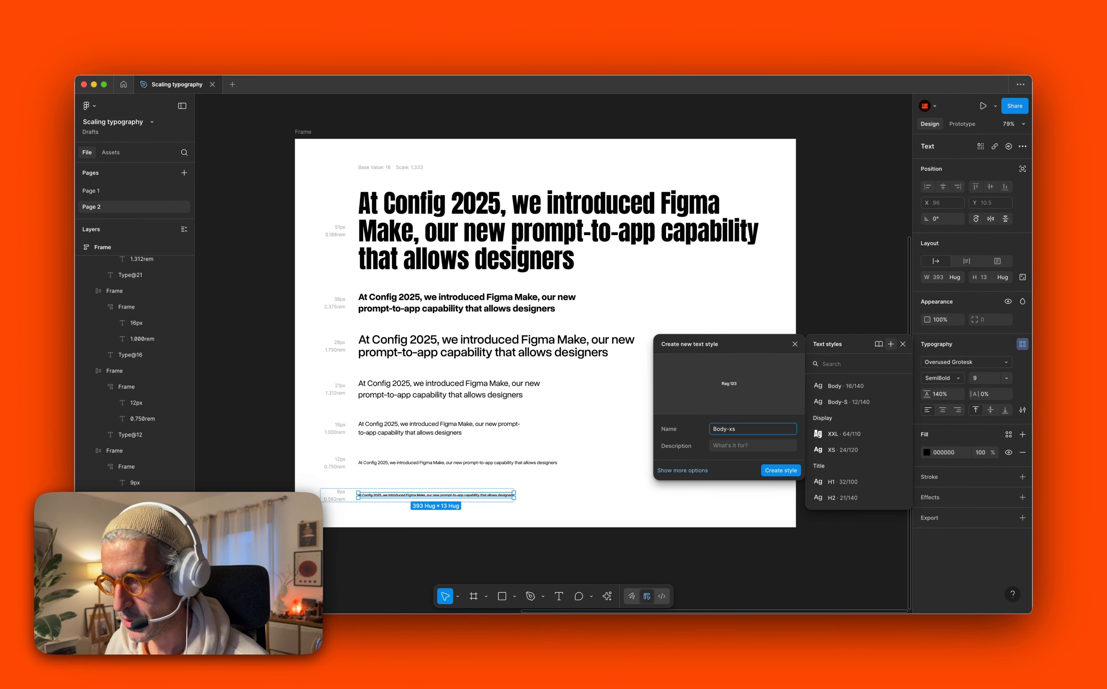
text(xs)
key(Return)
click(864, 345)
Duplicate the loose lilac text block above the type scale frame twice, stacking the copies above the original.
scroll(834, 342, down, 6)
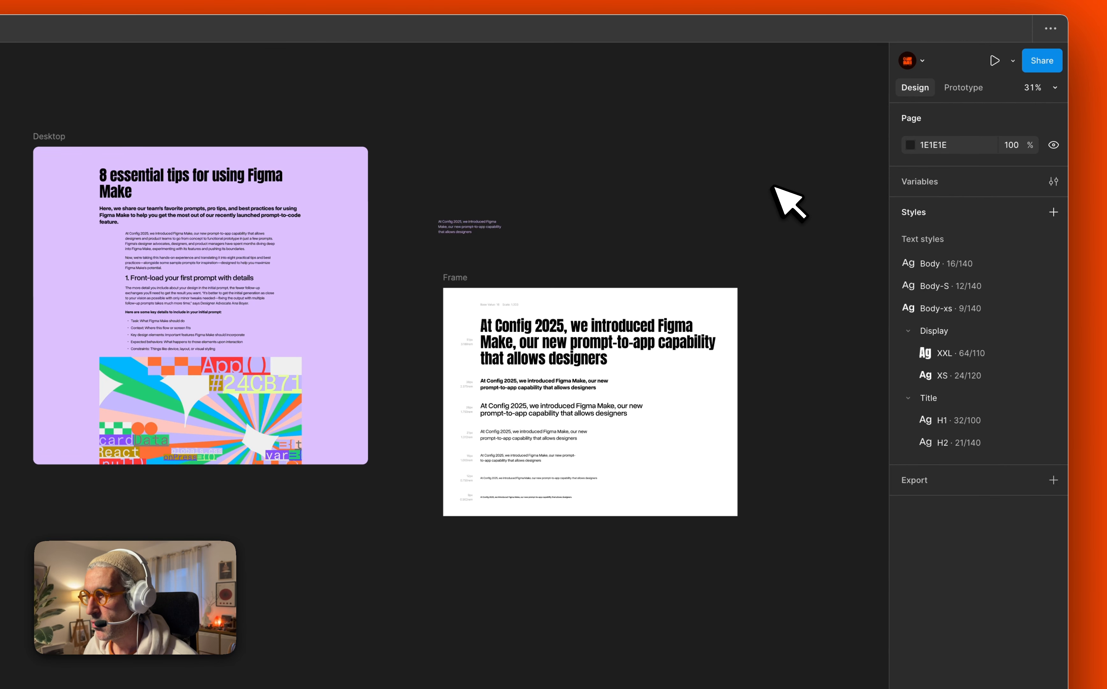
drag(773, 187, 617, 212)
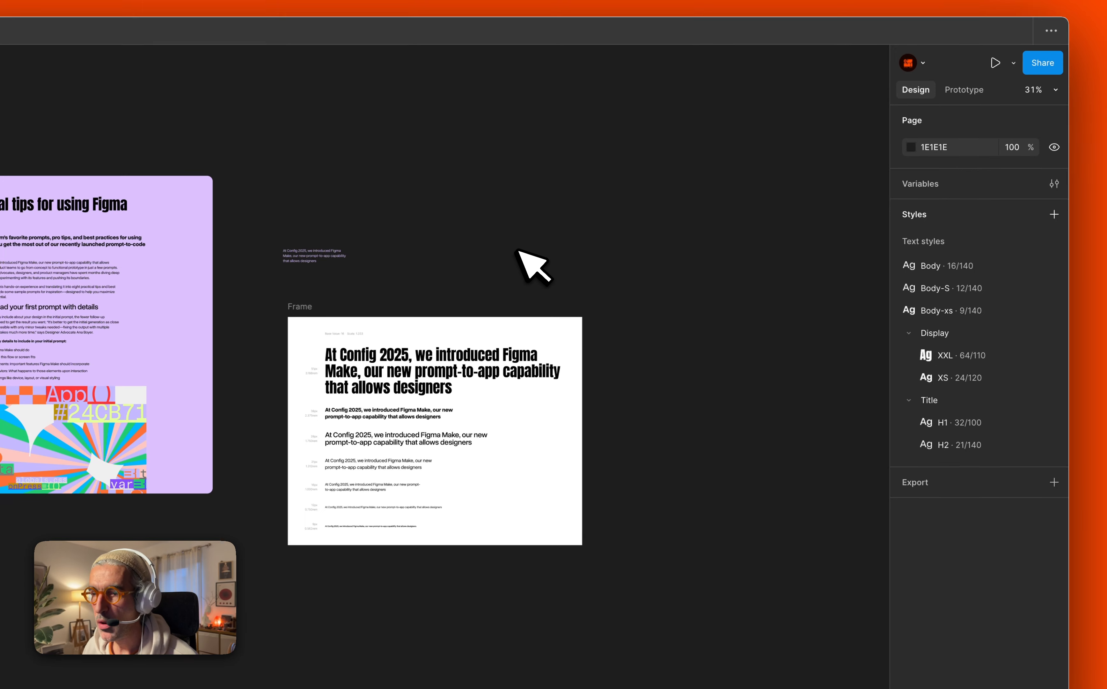
click(594, 243)
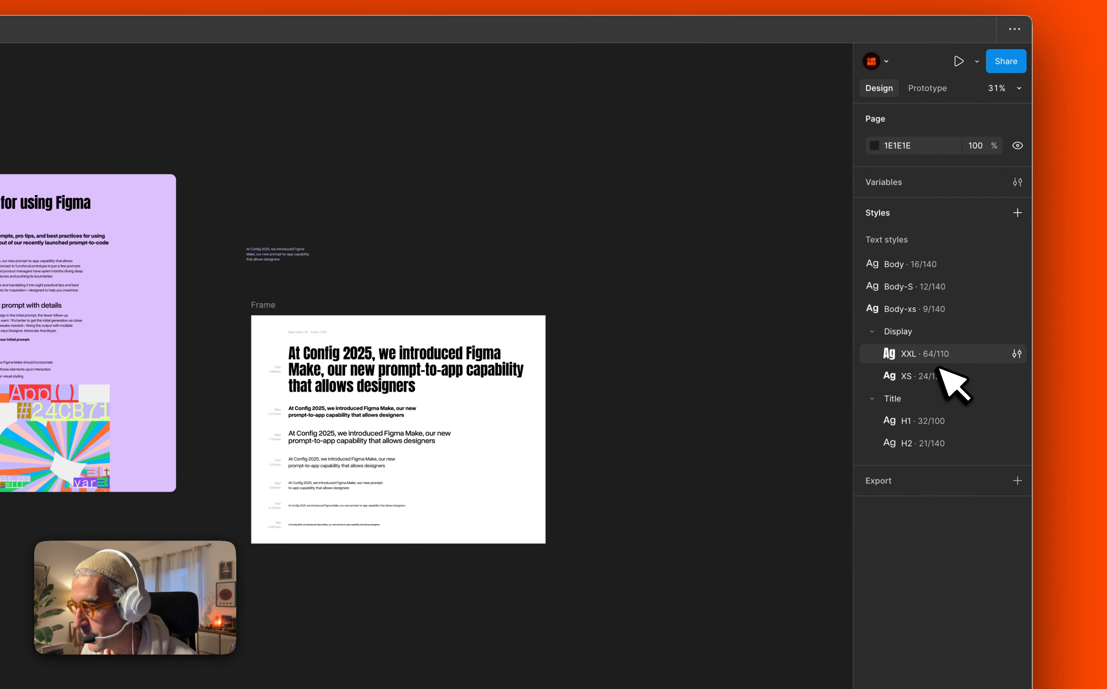
click(427, 219)
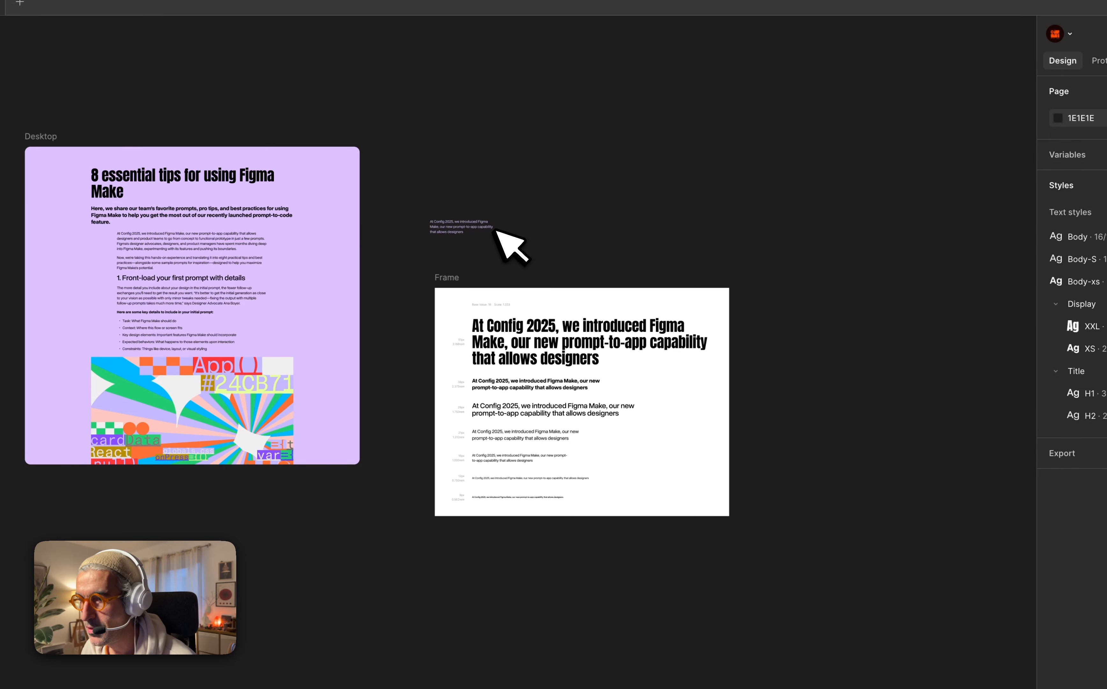
click(280, 254)
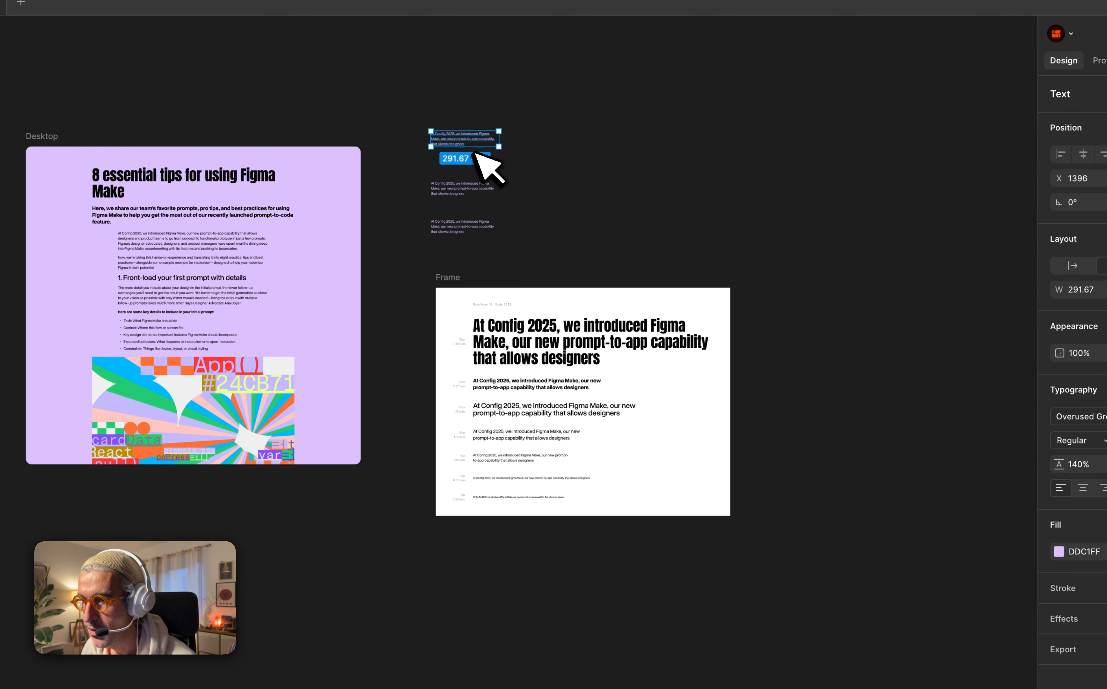
Wrap the three lilac text blocks in a vertical auto layout frame and reduce the gap between them.
scroll(500, 183, up, 5)
scroll(546, 273, up, 4)
drag(711, 594, 383, 29)
key(shift+a)
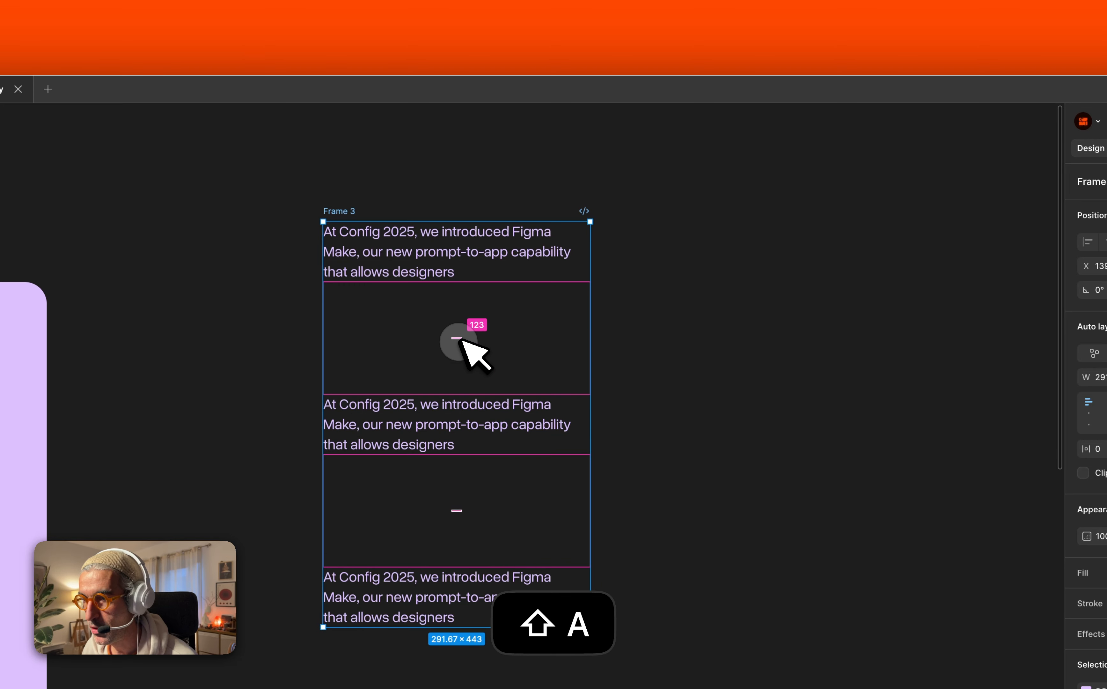
drag(461, 340, 452, 304)
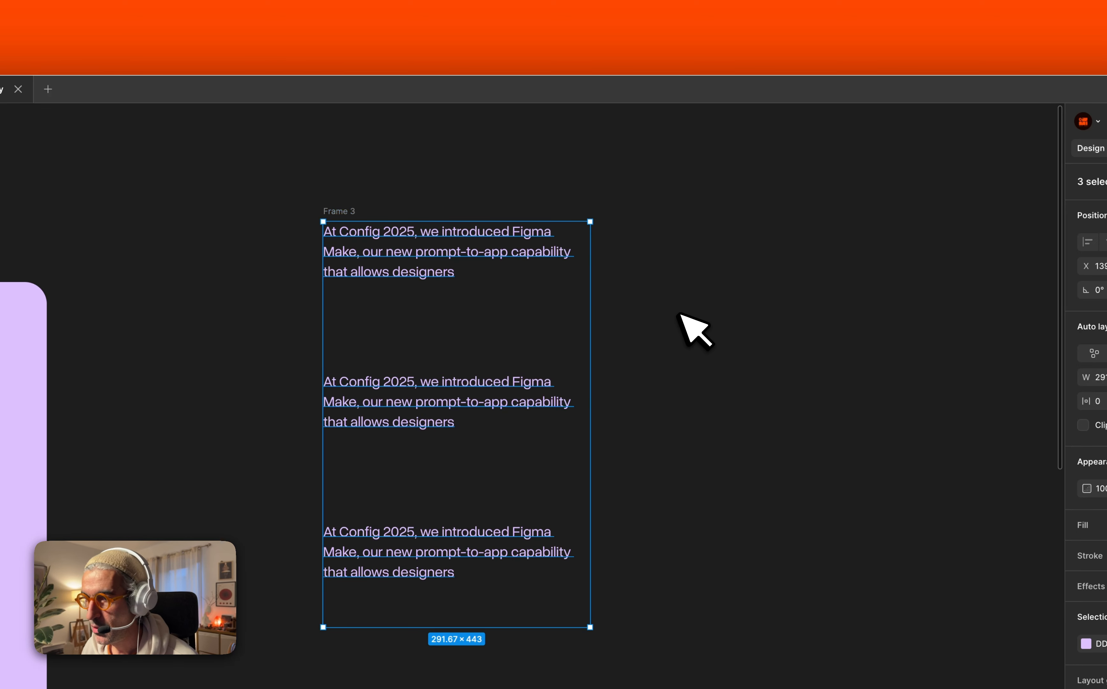
Set the height of the three lilac text blocks to Hug contents, then ungroup their auto layout frame.
click(991, 332)
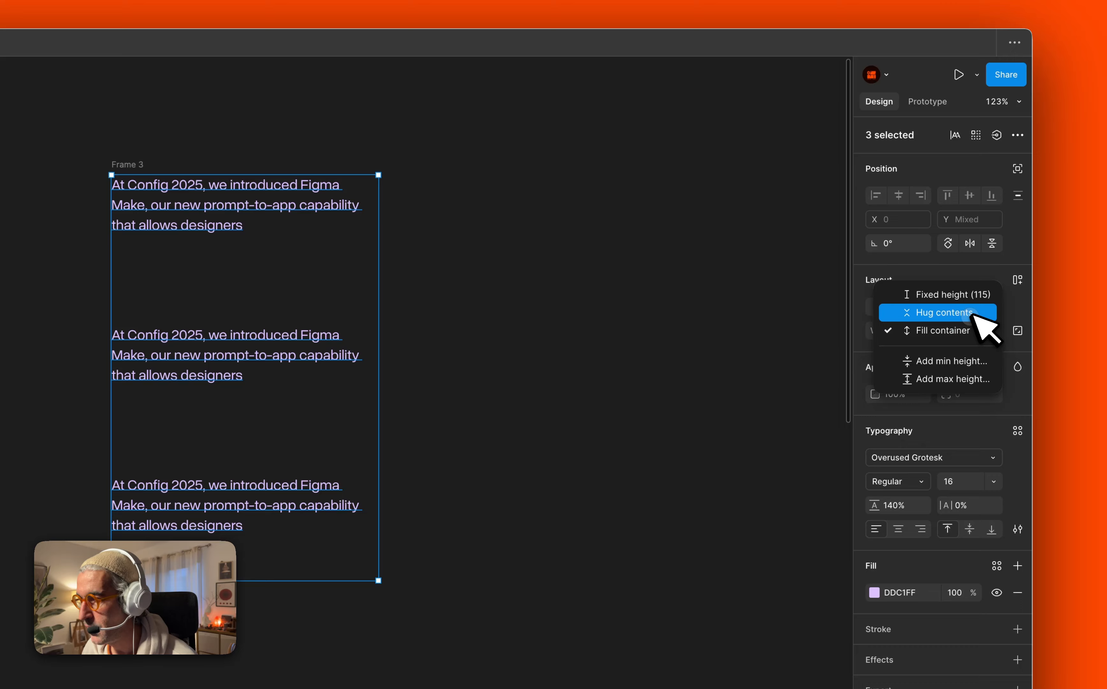
click(972, 314)
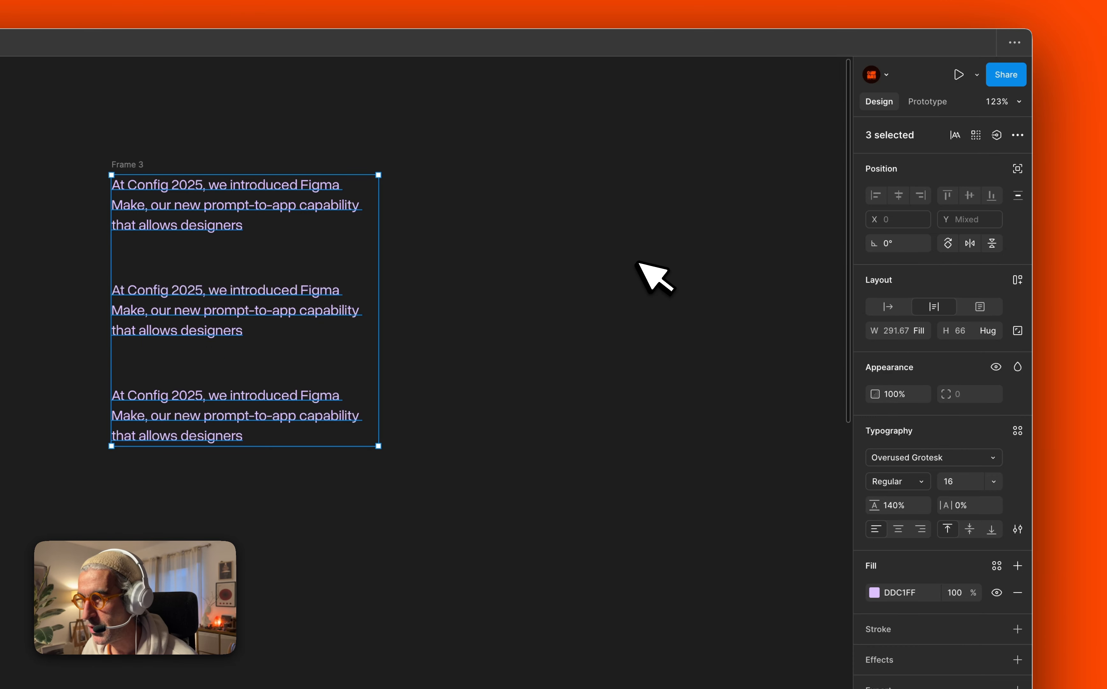
click(587, 261)
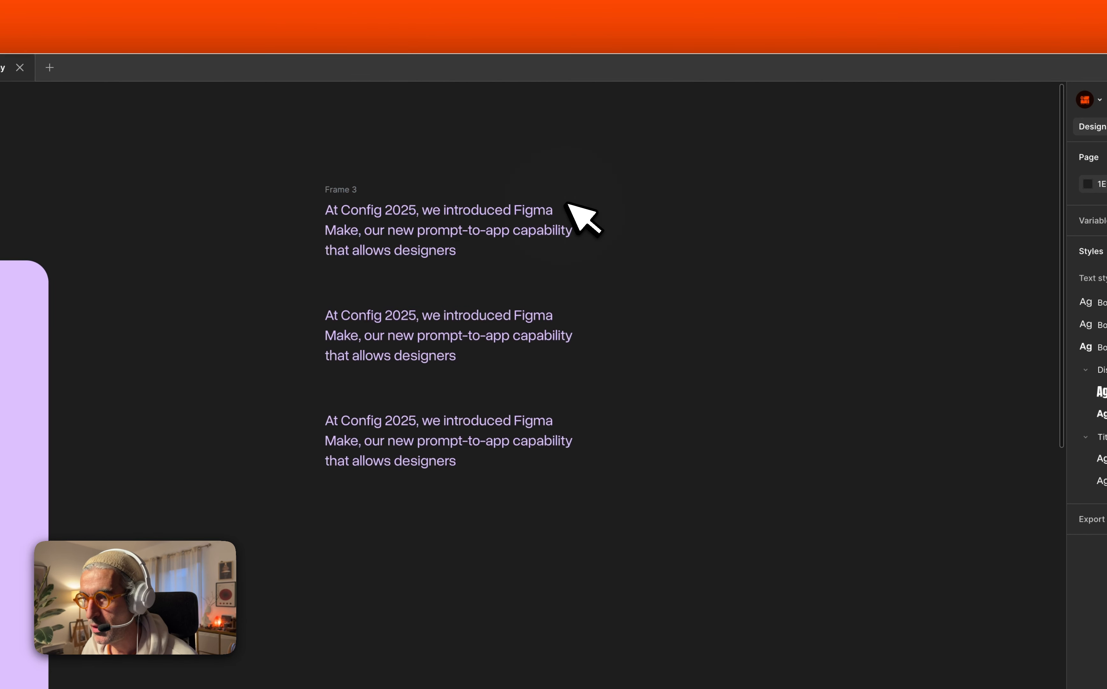
key(super+shift+g)
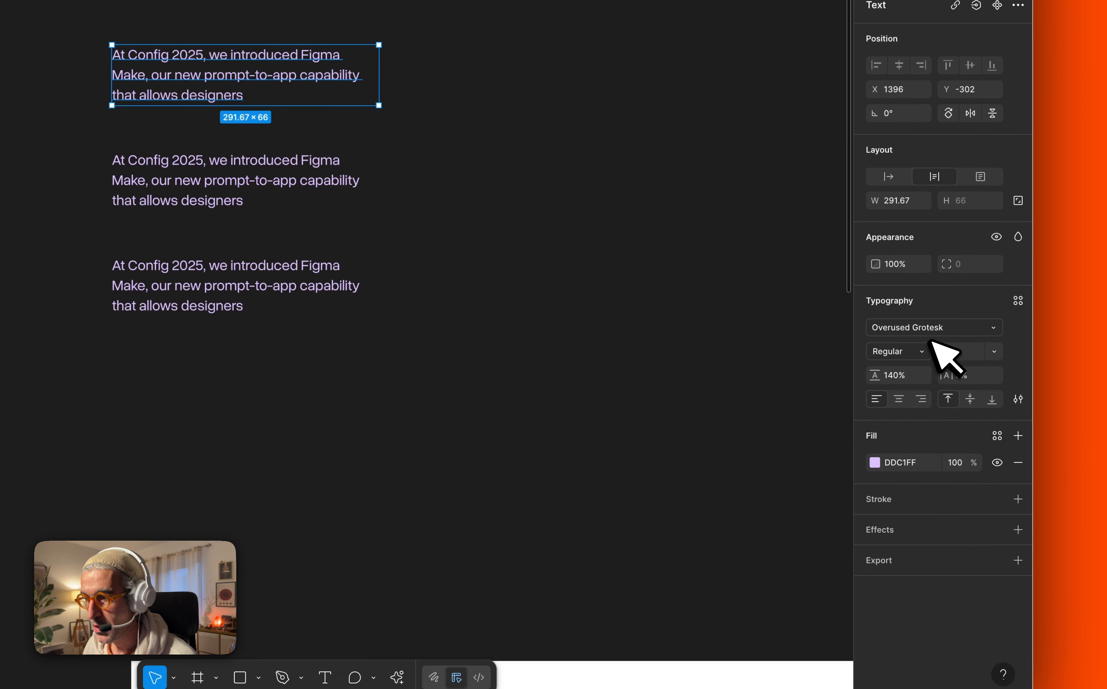
Apply the Display/XXL text style to the topmost lilac text block and widen the block to about 746 px.
click(1017, 299)
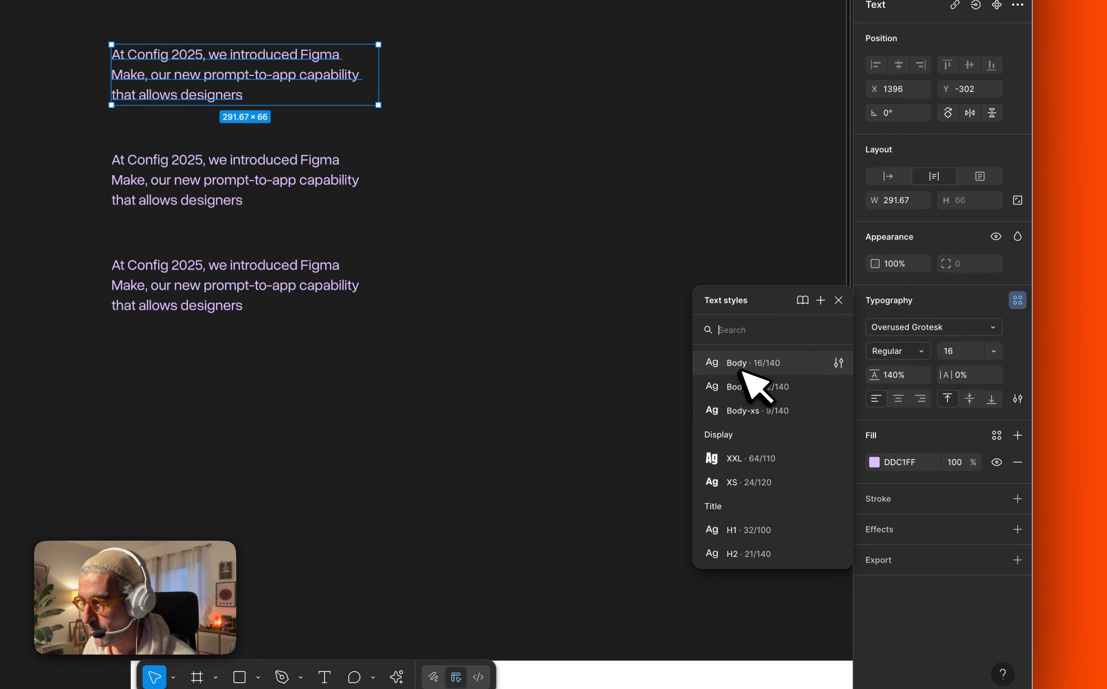
click(773, 458)
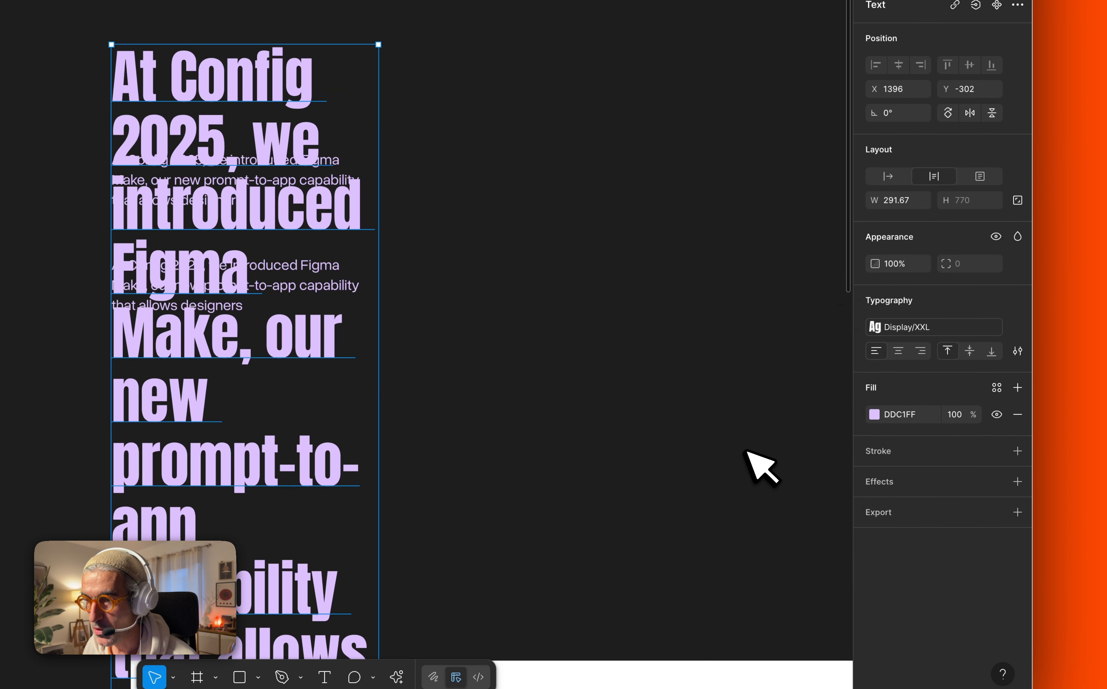
drag(470, 315, 887, 191)
scroll(380, 351, down, 5)
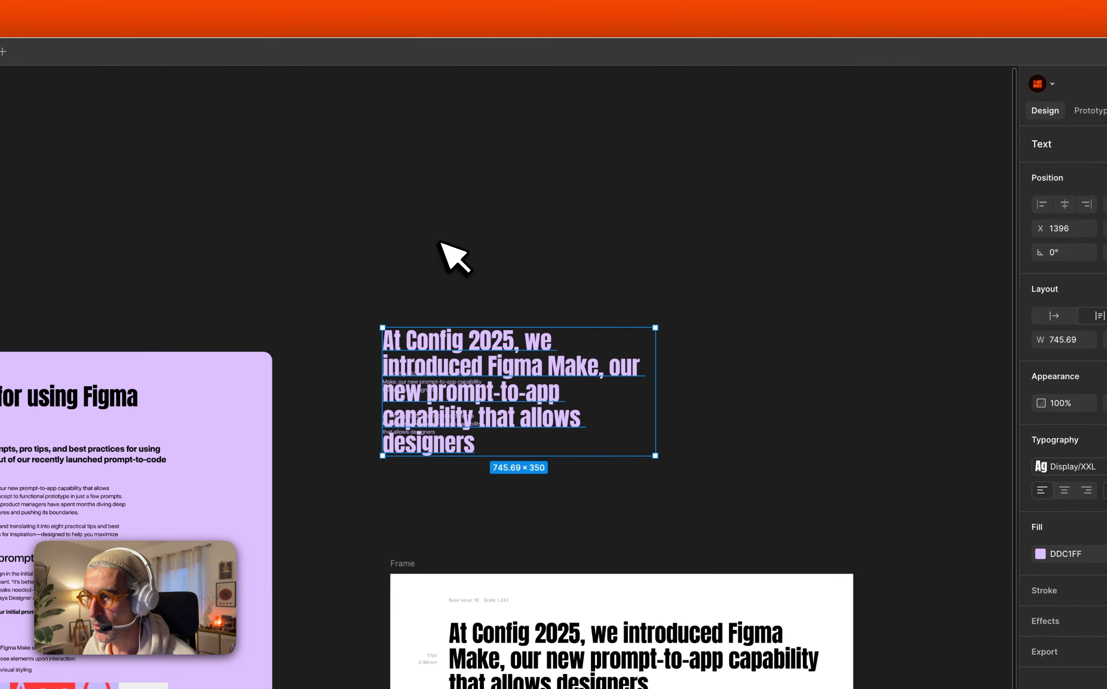
Move the middle text block and the large heading upward so the three lilac blocks no longer overlap.
click(439, 243)
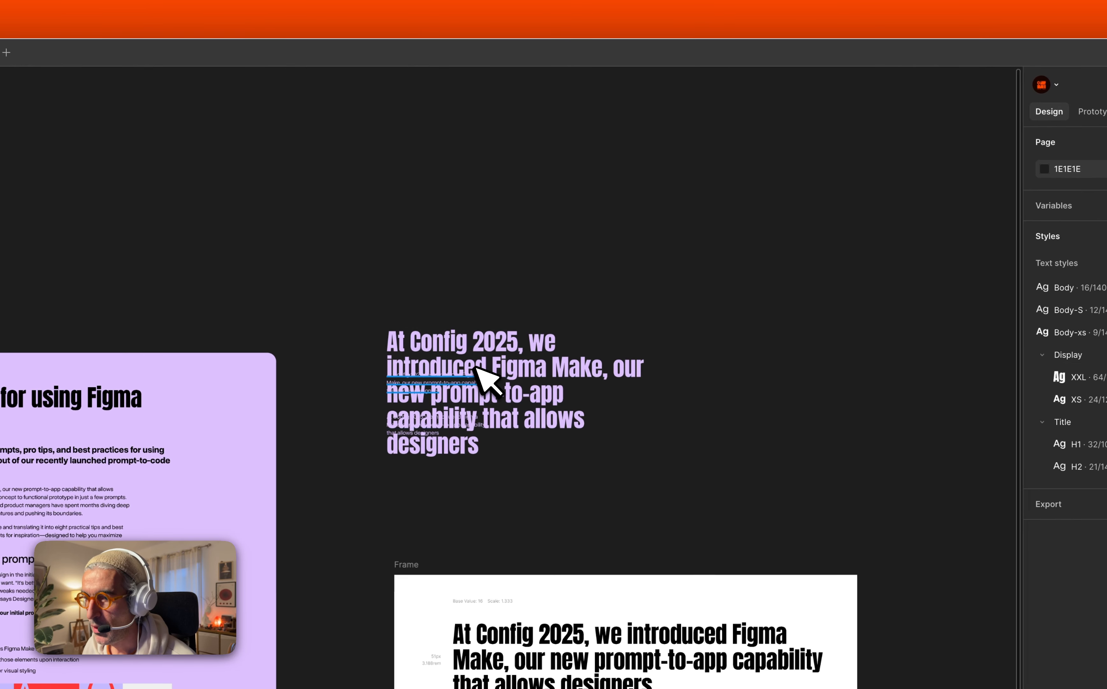
drag(461, 369, 460, 258)
drag(501, 330, 507, 150)
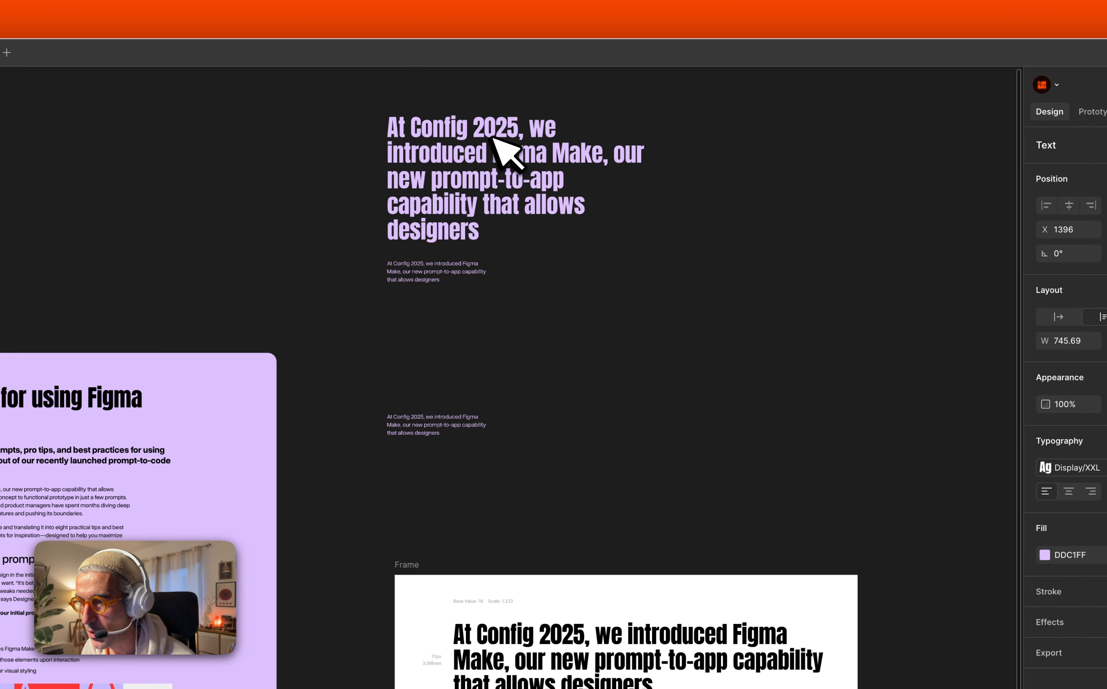
Wrap the three lilac text blocks in a vertical auto layout frame and reduce the gap between them to about 50 px.
drag(553, 468, 401, 203)
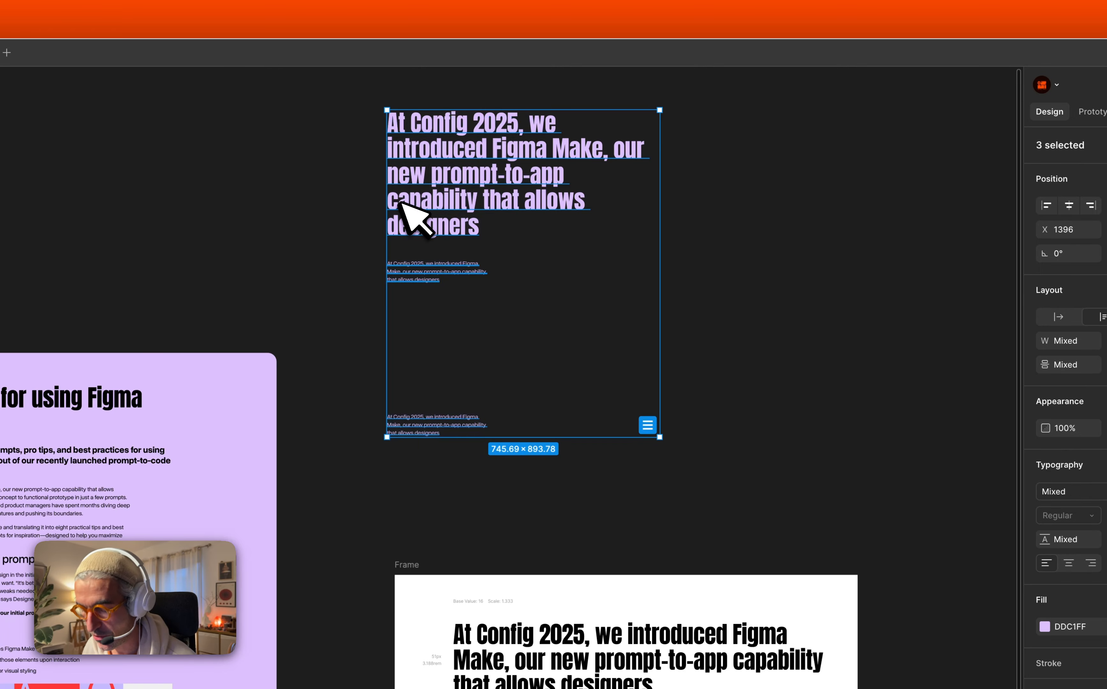
key(shift+a)
drag(525, 275, 527, 257)
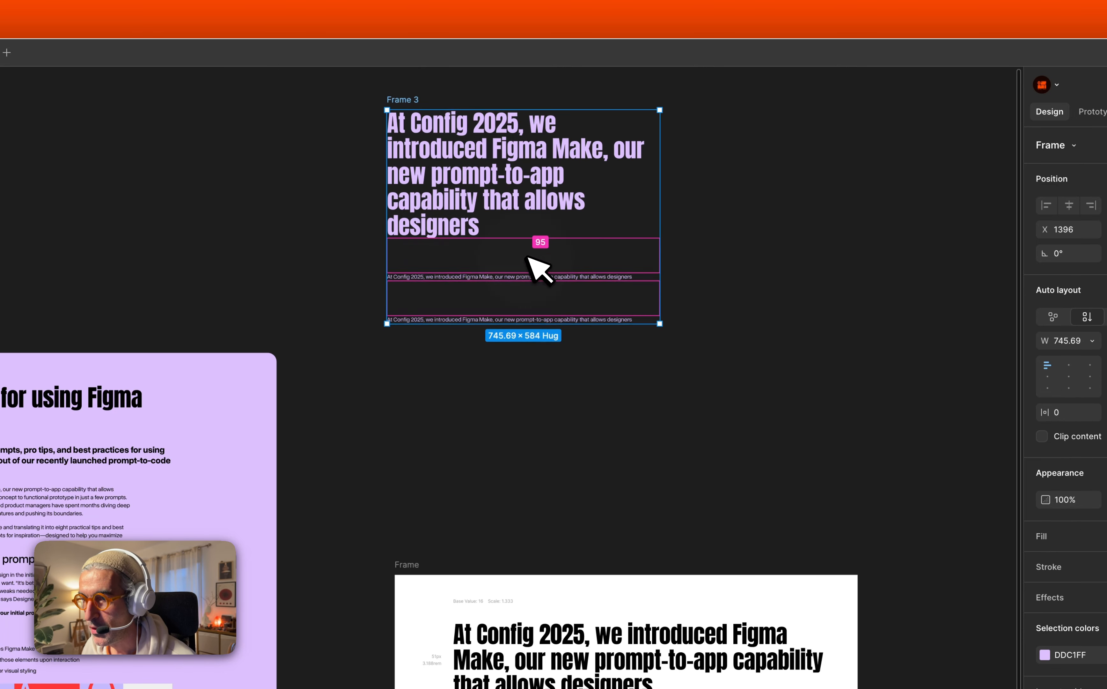
scroll(527, 245, up, 6)
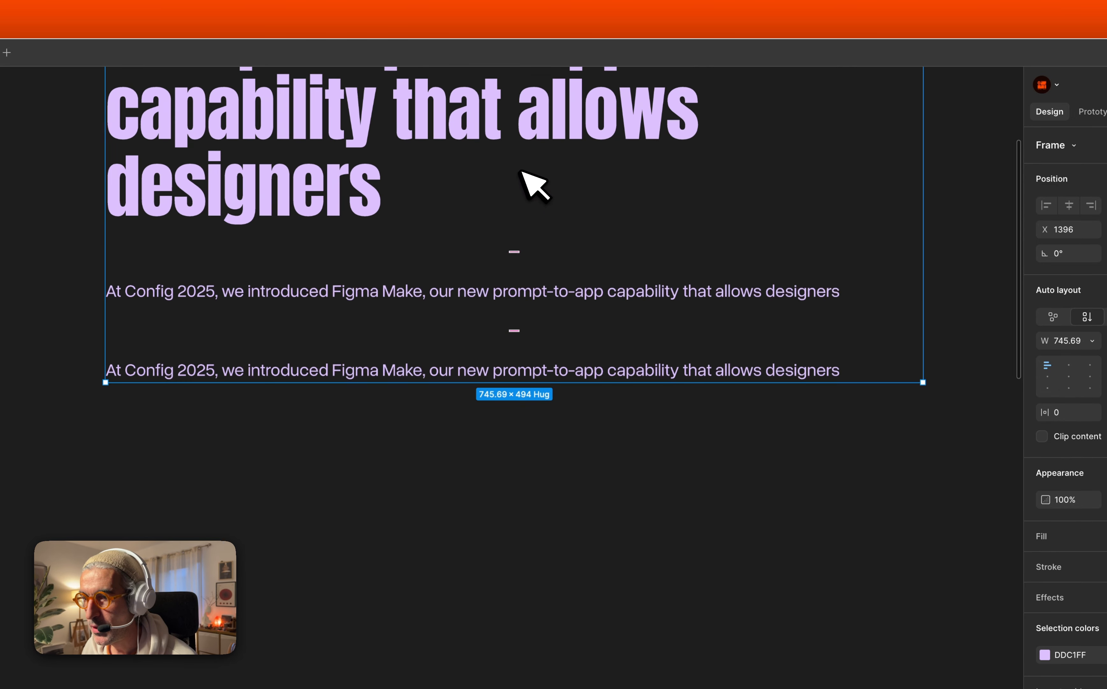
drag(523, 171, 542, 370)
Apply the Display/XS text style to the middle text block in Frame 3.
scroll(541, 372, down, 3)
click(554, 442)
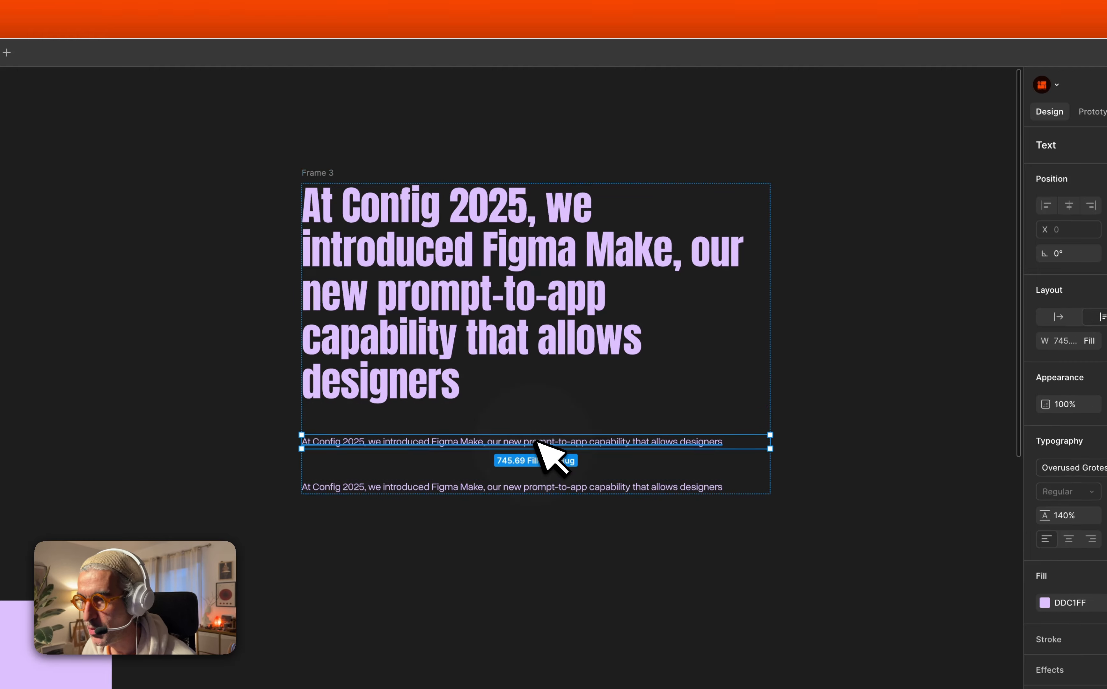
click(1021, 298)
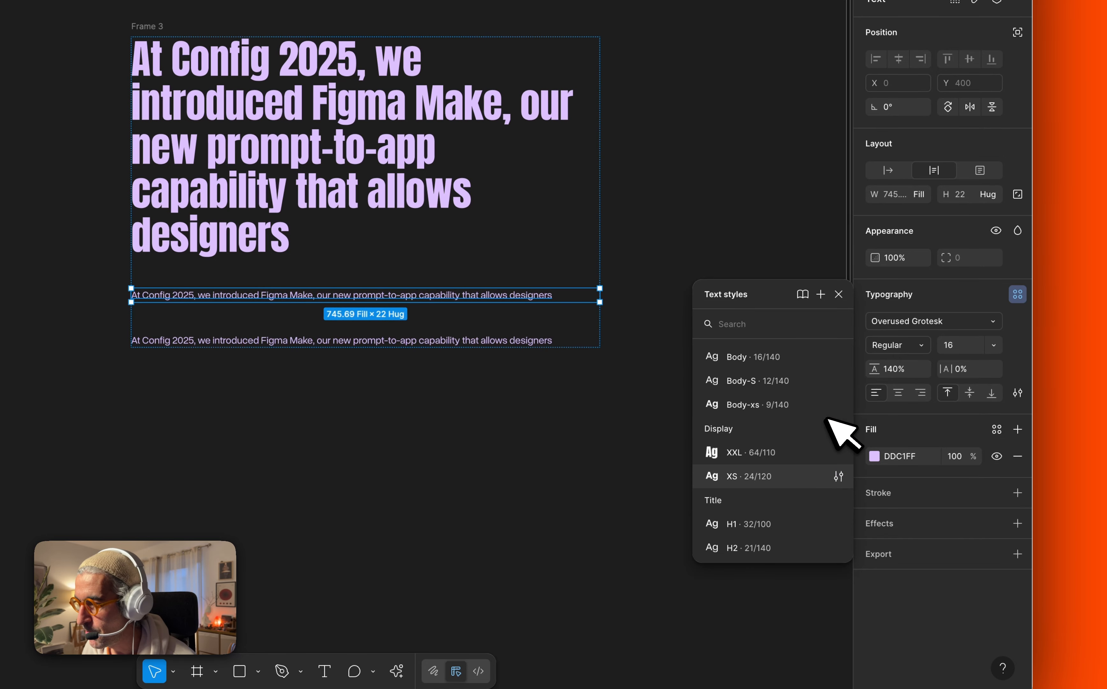
click(762, 476)
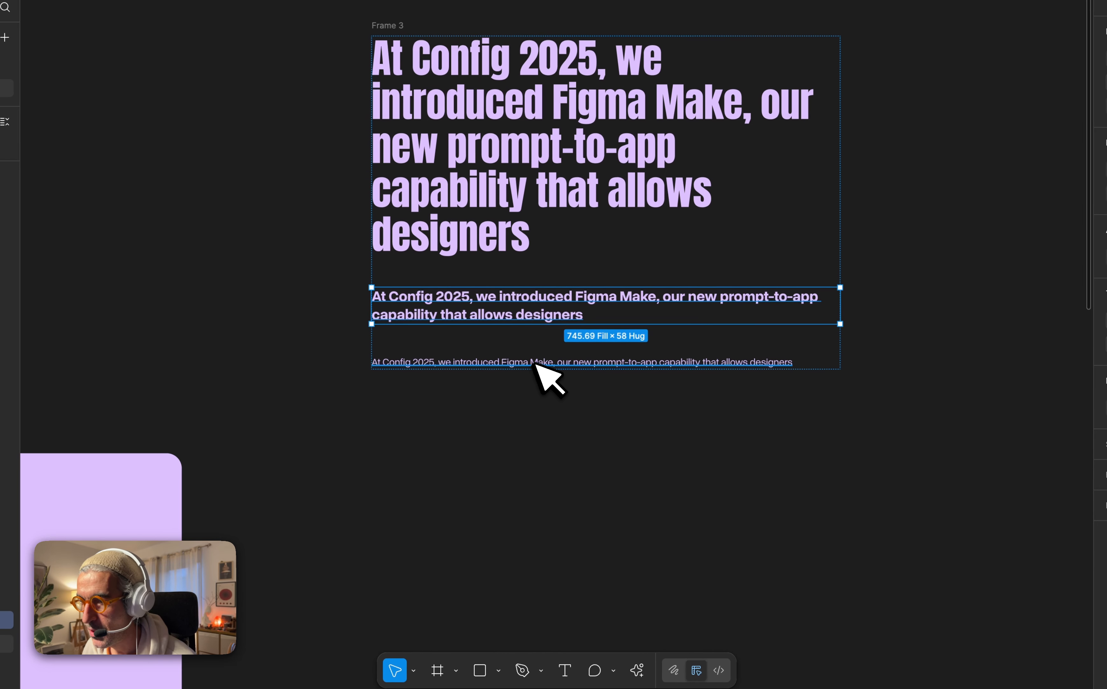
Copy the article's first body paragraph from the Desktop frame and paste it over the last text block's content in Frame 3.
click(309, 363)
scroll(398, 422, down, 8)
scroll(494, 353, down, 5)
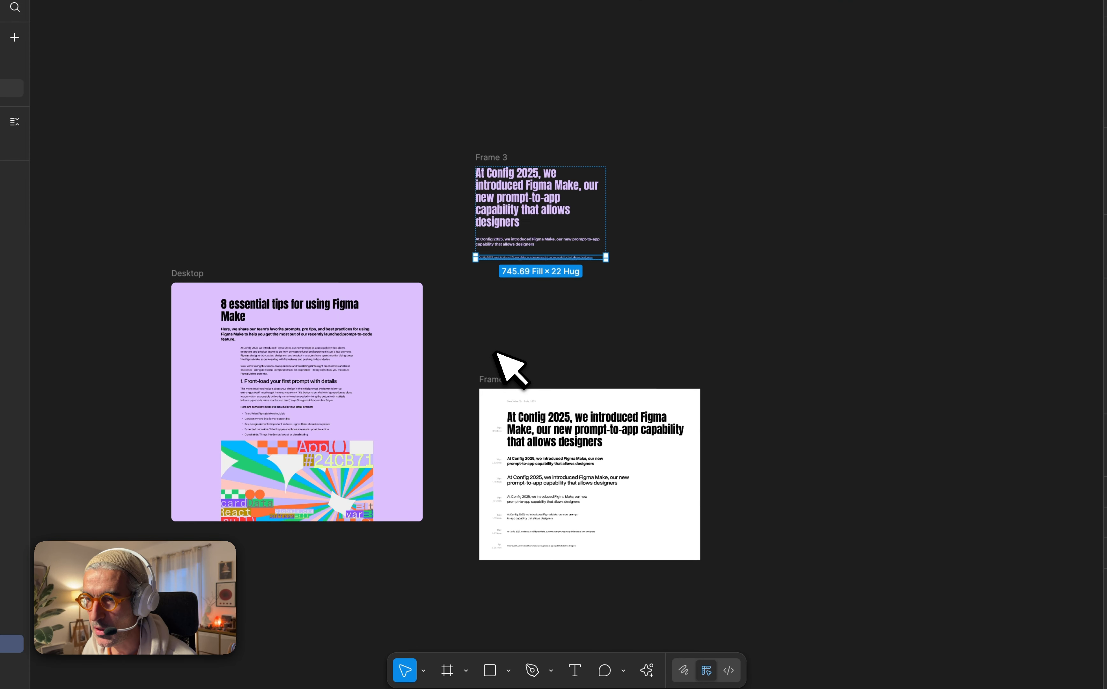
scroll(495, 352, down, 1)
click(295, 316)
double_click(295, 317)
click(293, 316)
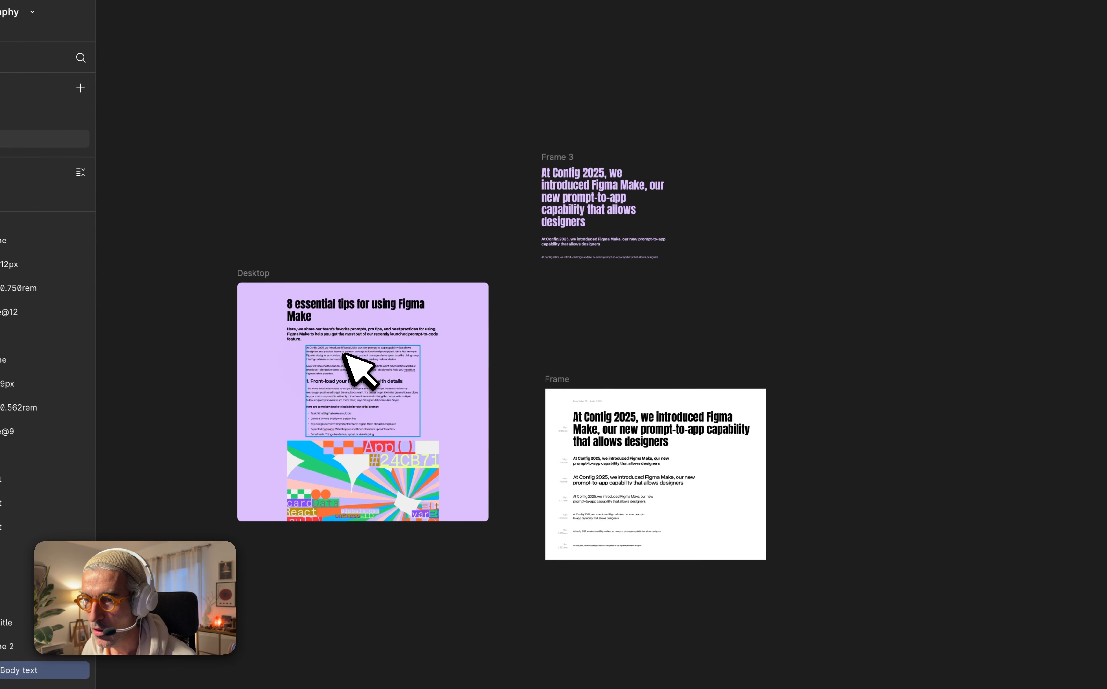
scroll(609, 330, up, 10)
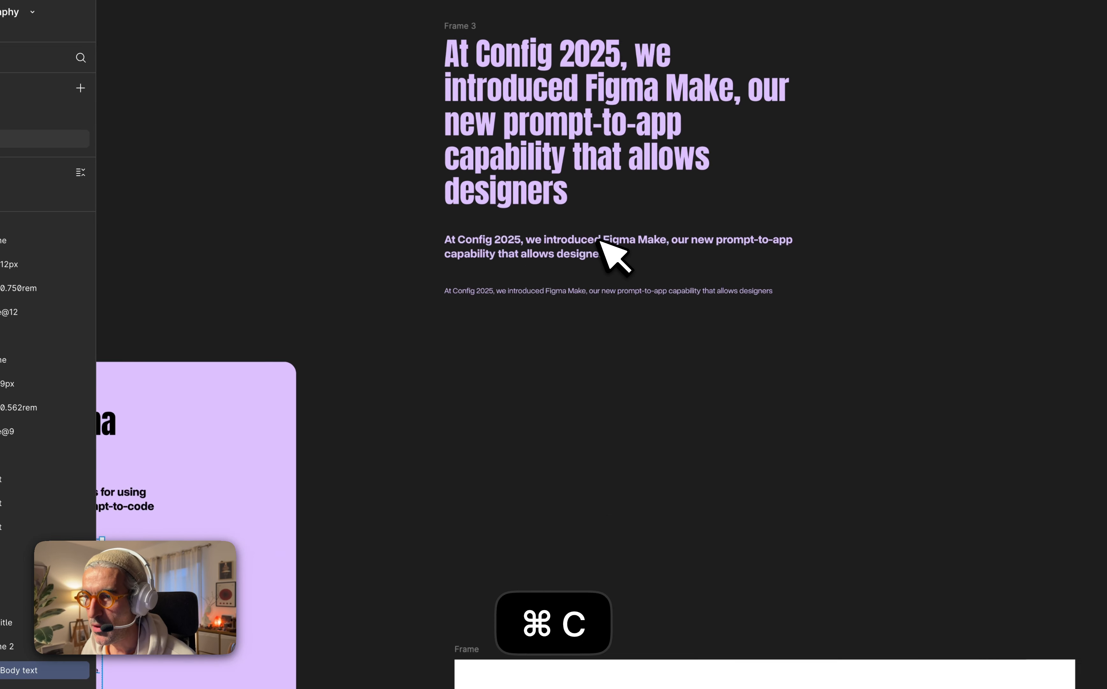
text(At Config 2025, we introduced Figma Make, our new prompt-to-app capability that allows designers and product teams to go from concept to functional prototype in just a few prompts. Figma's designer advocates, designers, and product managers have spent months diving deep into Figma Make, experimenting with its features and pushing its boundaries.)
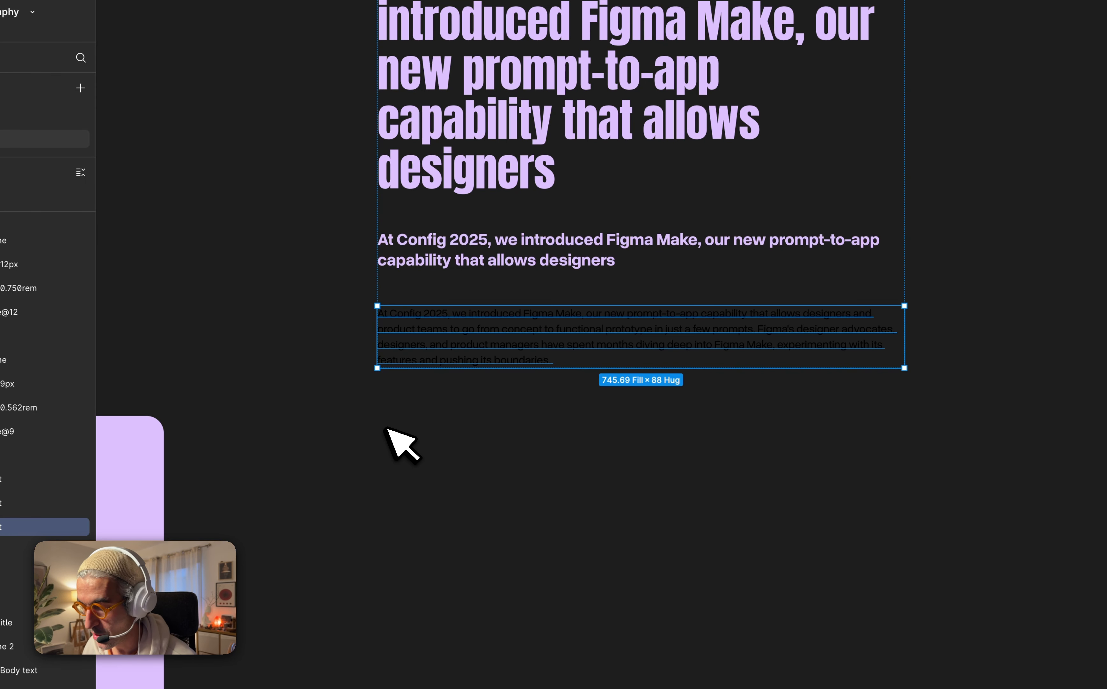
Recolour the pasted paragraph with the lilac sampled from the Desktop frame's background, then deselect it.
key(i)
click(140, 432)
click(342, 405)
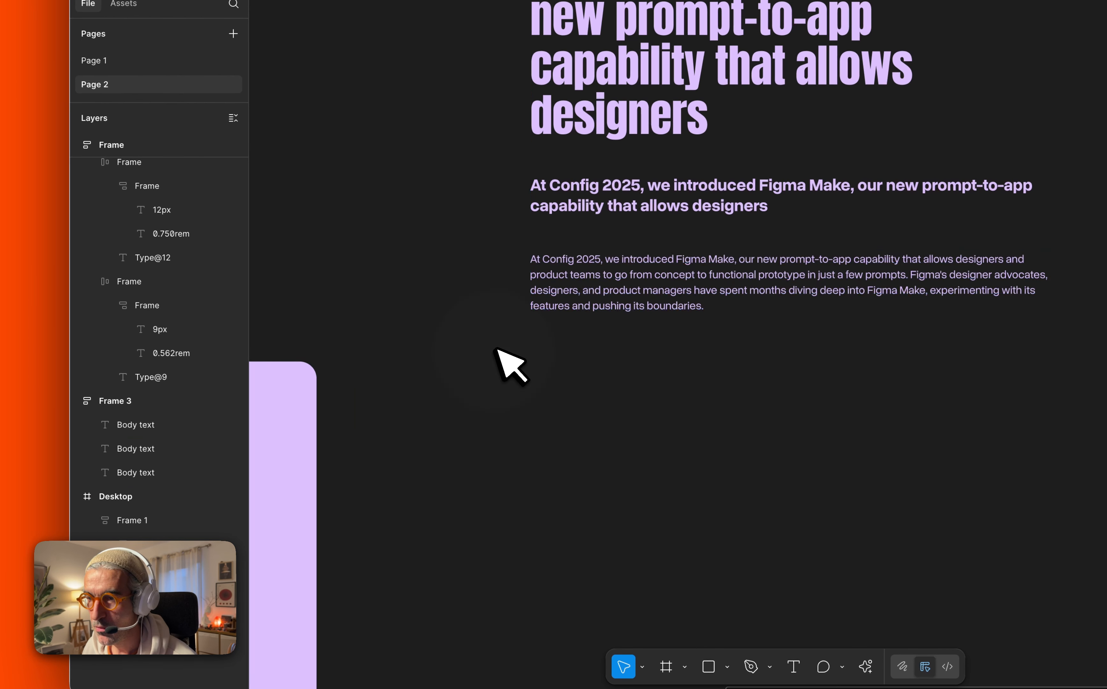
scroll(497, 350, down, 5)
scroll(784, 273, up, 7)
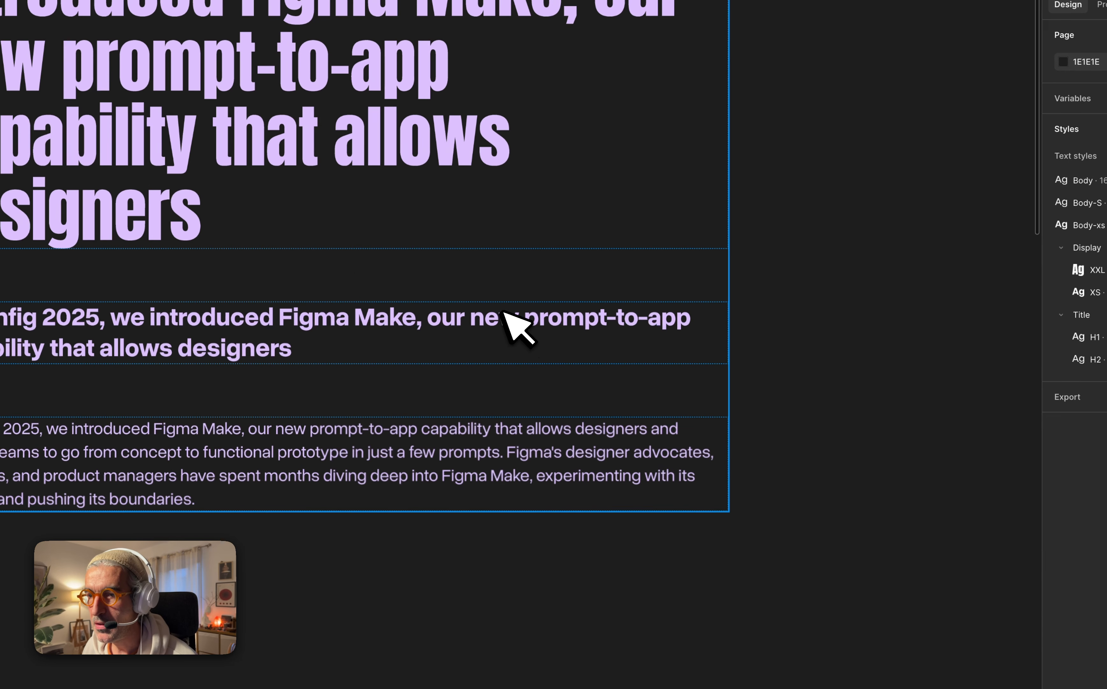
scroll(515, 325, down, 4)
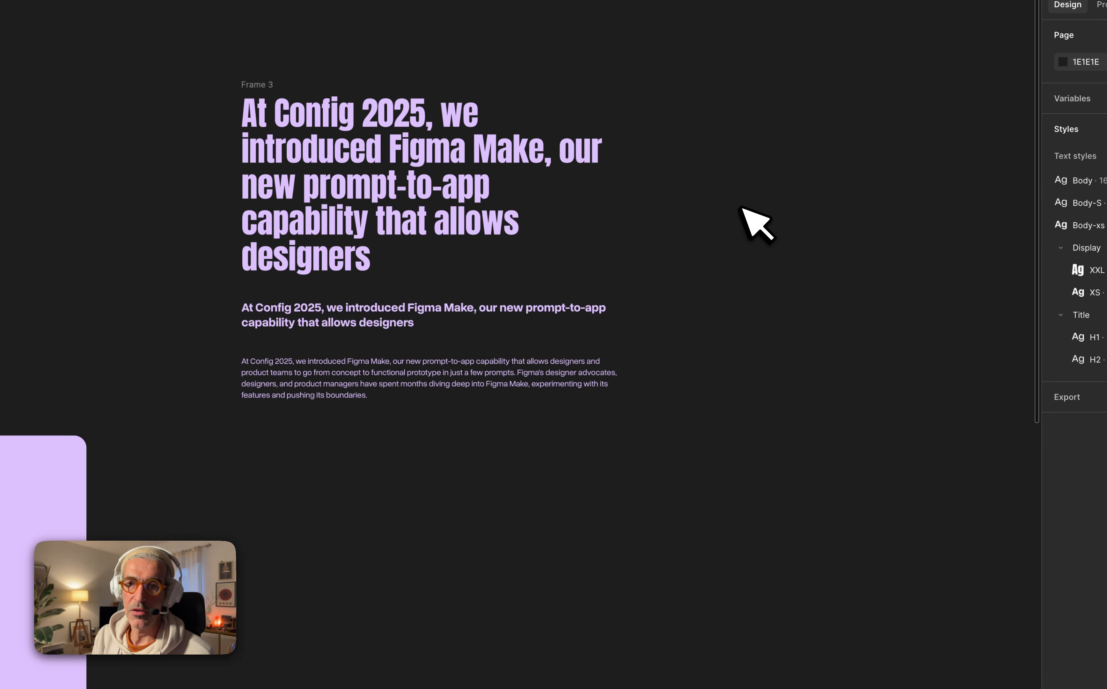